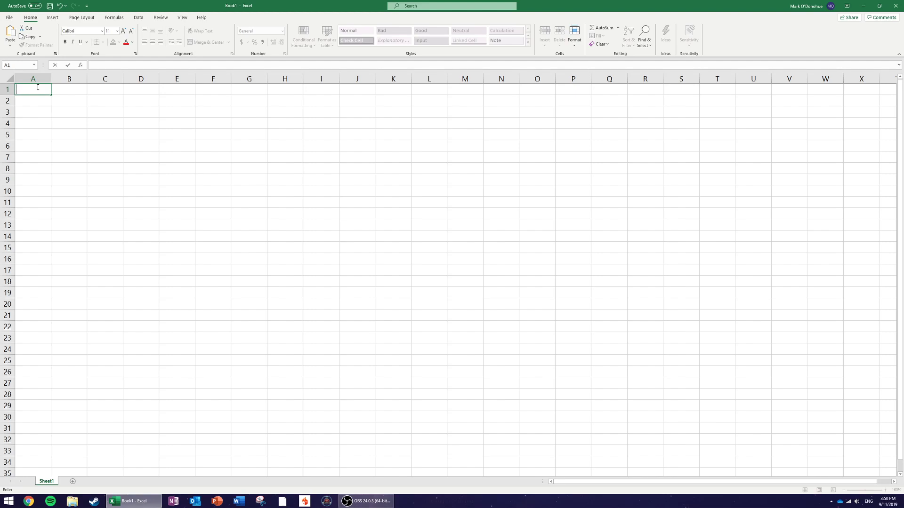
# Step: Enter the formula =RANDBETWEEN(1,6) in cell A1 to simulate a dice roll
pyautogui.write('=')
pyautogui.write('randbetw')
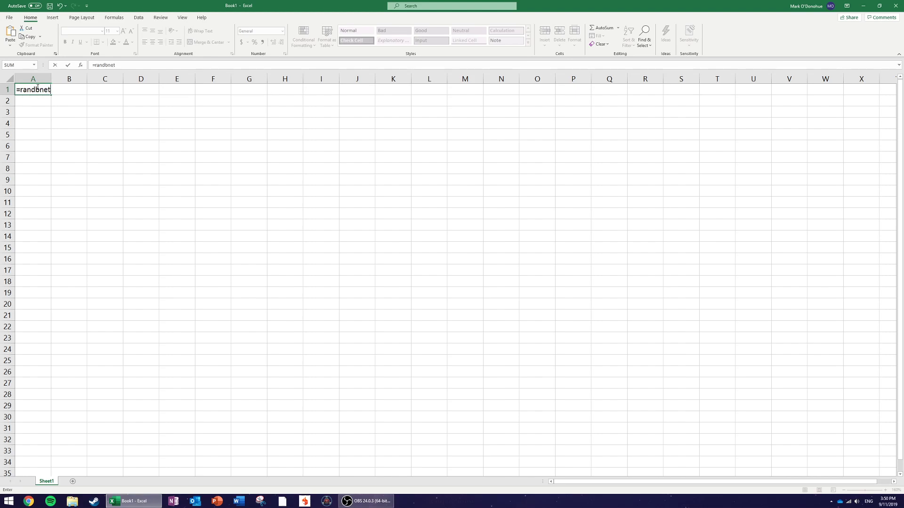
pyautogui.write('een')
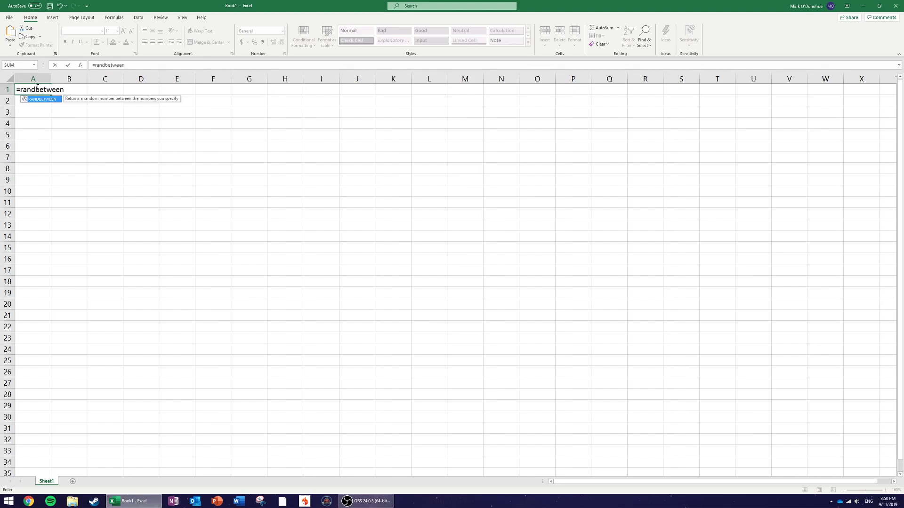
pyautogui.write('()')
pyautogui.press('Return')
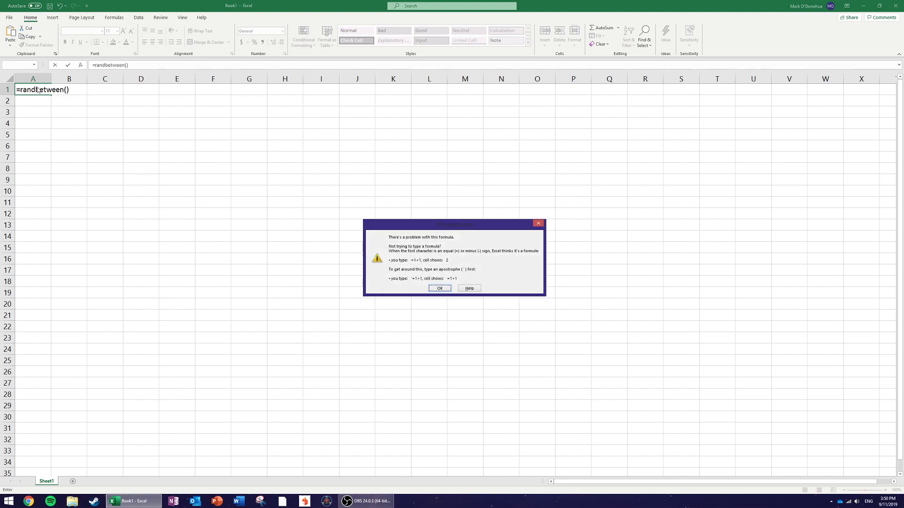
pyautogui.click(440, 288)
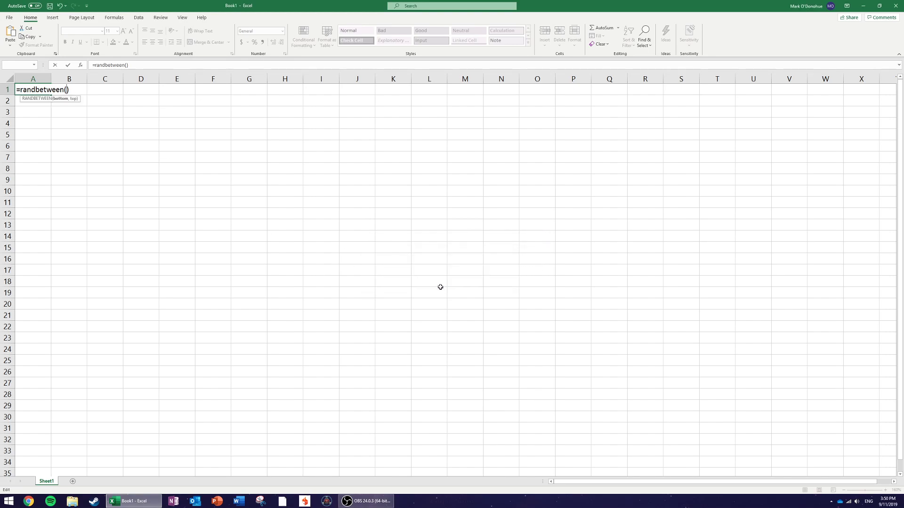
pyautogui.write('1,5')
pyautogui.press('Return')
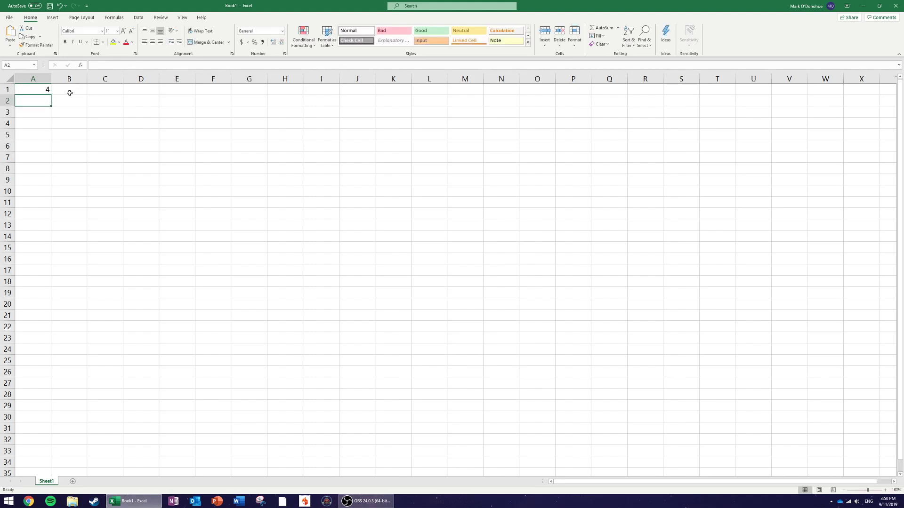
# Step: Recalculate the sheet several times to watch the random number in A1 change
pyautogui.click(313, 121)
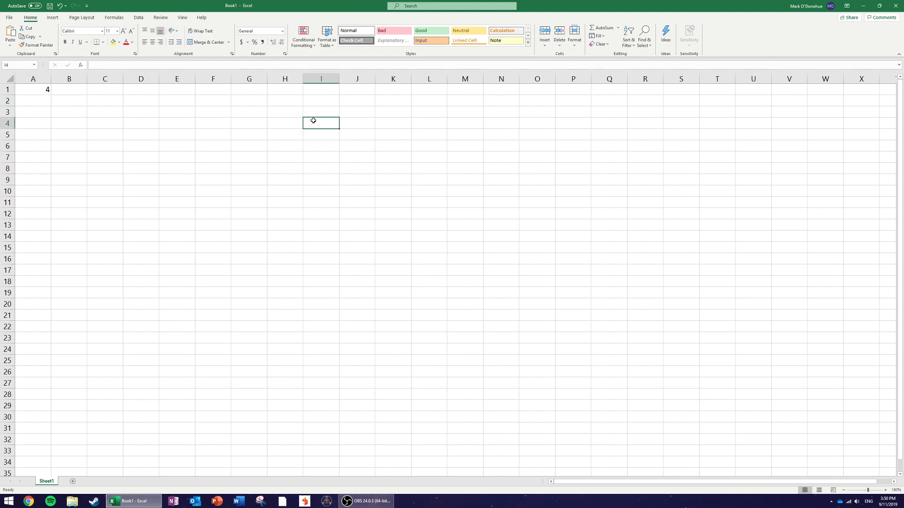
pyautogui.press('F9')
pyautogui.press('F9')
pyautogui.press('F9')
pyautogui.press('F9')
pyautogui.press('F9')
pyautogui.press('F9')
# Step: Enter 1 in each of cells I4 through I7 as a recalculation test and clear those entries
pyautogui.press('Down')
pyautogui.press('Down')
pyautogui.click(313, 120)
pyautogui.write('1')
pyautogui.press('Return')
pyautogui.write('1')
pyautogui.press('Return')
pyautogui.write('1')
pyautogui.press('Return')
pyautogui.write('1')
pyautogui.press('Return')
pyautogui.moveTo(318, 160); pyautogui.dragTo(313, 121)
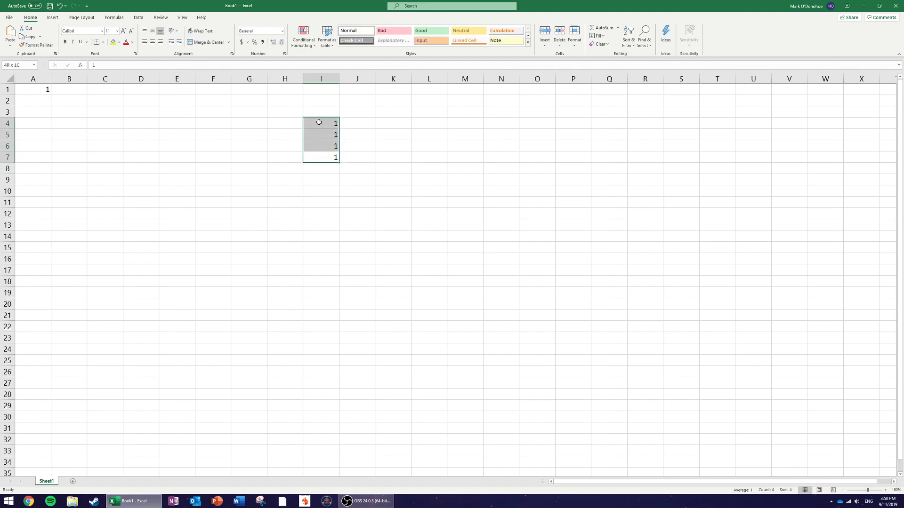
pyautogui.press('Delete')
# Step: Fill the RANDBETWEEN formula from A1 across to D1
pyautogui.click(40, 92)
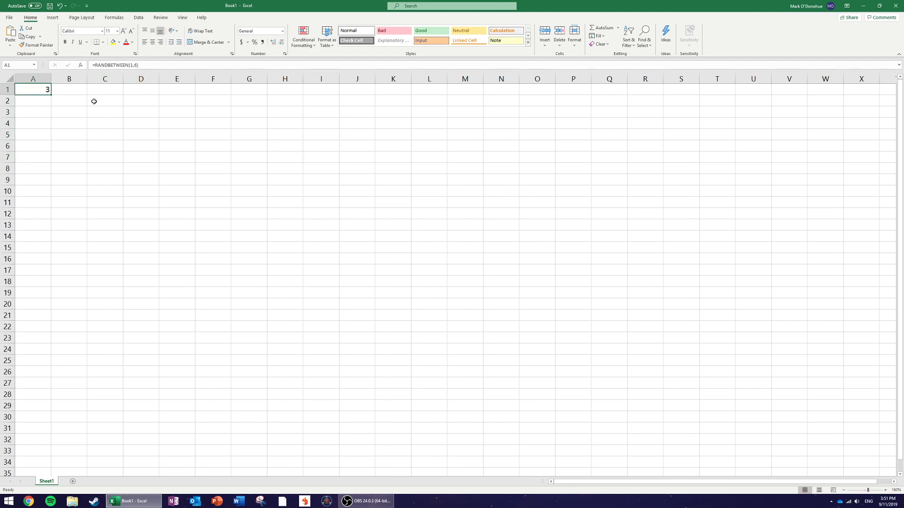
pyautogui.moveTo(50, 95); pyautogui.dragTo(158, 90)
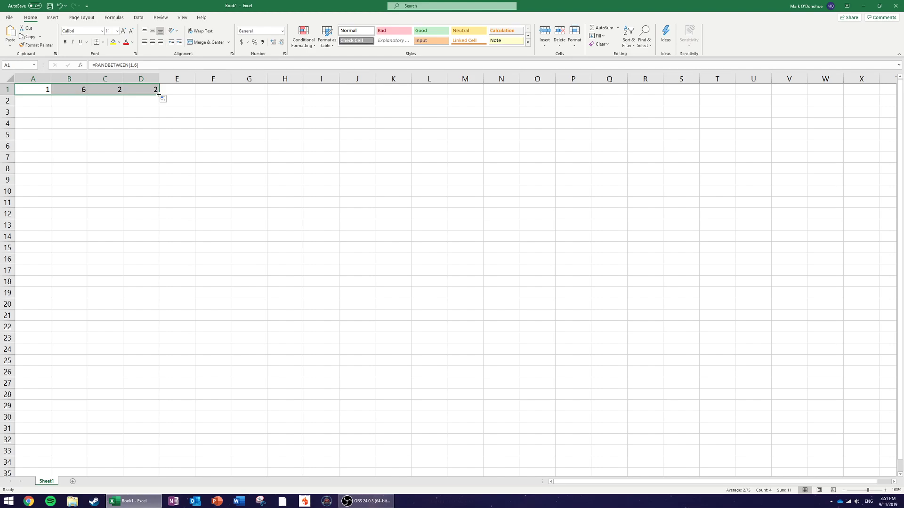
pyautogui.moveTo(159, 95)
pyautogui.mouseDown()
pyautogui.moveTo(49, 89)
pyautogui.moveTo(160, 94)
pyautogui.mouseUp()
# Step: Check the formulas copied across A1:D1 and recalculate the sheet a few times
pyautogui.click(287, 114)
pyautogui.click(247, 101)
pyautogui.click(141, 89)
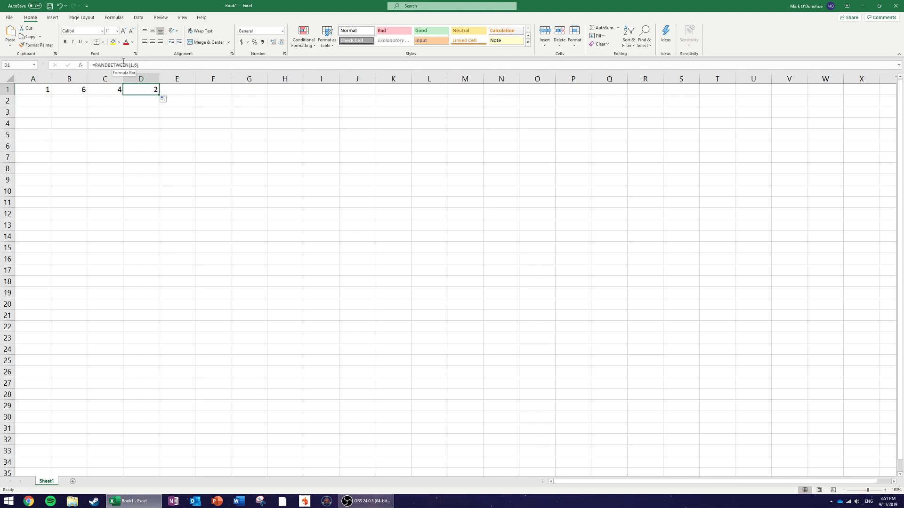
pyautogui.click(79, 91)
pyautogui.click(35, 89)
pyautogui.click(141, 89)
pyautogui.click(284, 89)
pyautogui.press('F9')
pyautogui.press('F9')
pyautogui.press('F9')
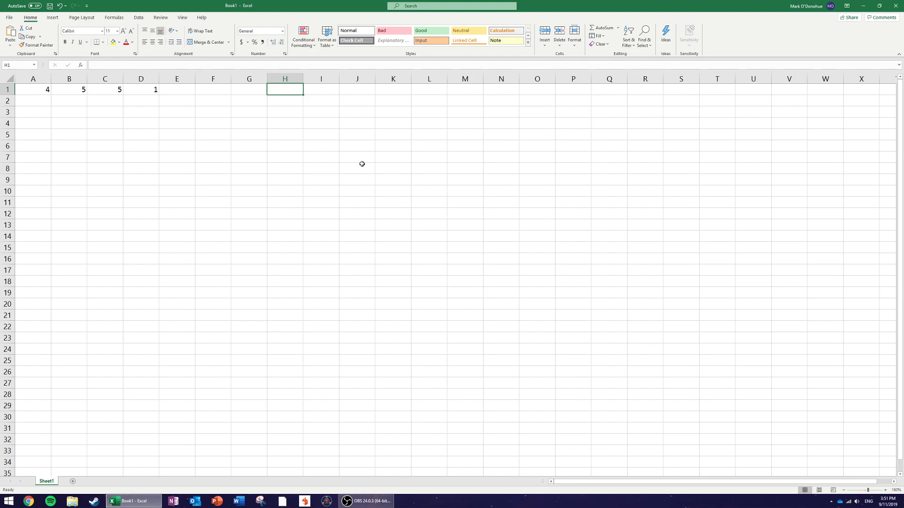
# Step: Move the four random number formulas from A1:D1 to B2:E2
pyautogui.moveTo(27, 92); pyautogui.dragTo(127, 91)
pyautogui.hotkey('ctrl', 'x')
pyautogui.click(70, 101)
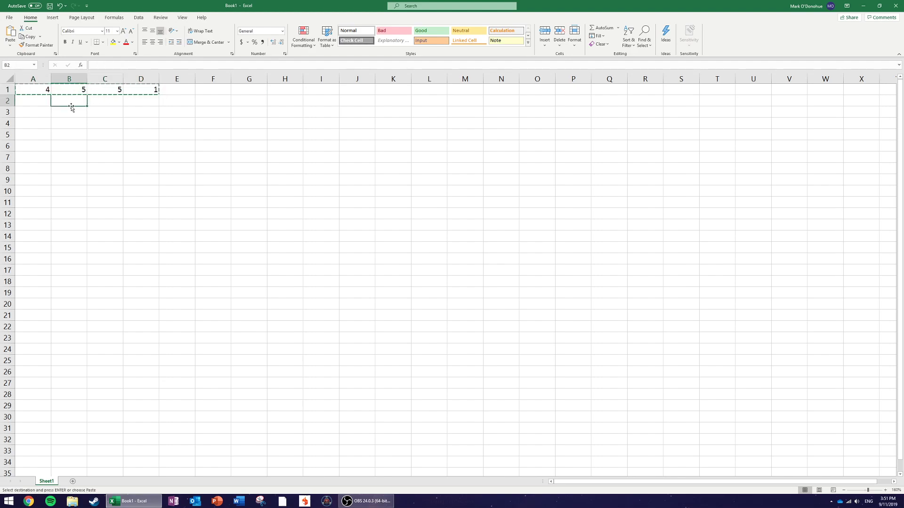
pyautogui.hotkey('ctrl', 'v')
pyautogui.click(193, 146)
# Step: Label cells B1 through E1 as Dice 1, Dice 2, Dice 3 and Dice 4
pyautogui.click(64, 89)
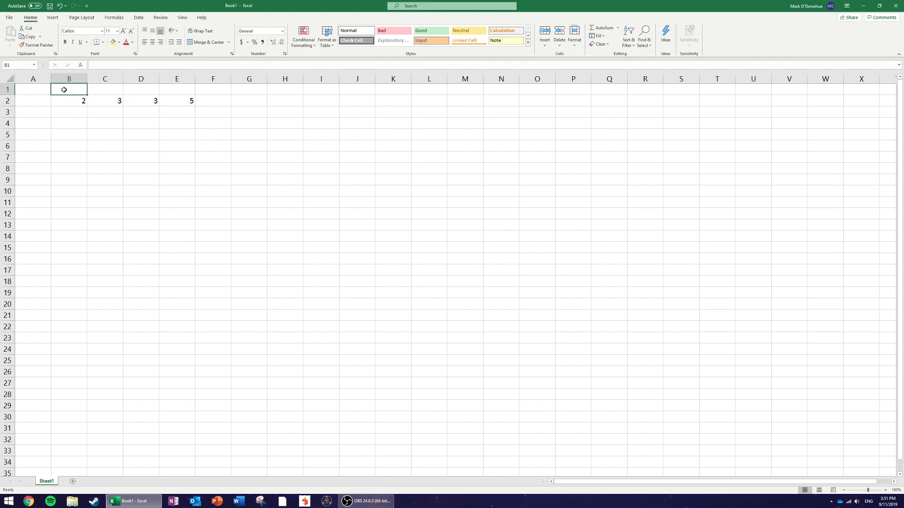
pyautogui.write('Dice 1')
pyautogui.press('Tab')
pyautogui.write('Dice 2')
pyautogui.press('Tab')
pyautogui.write('Dice 3')
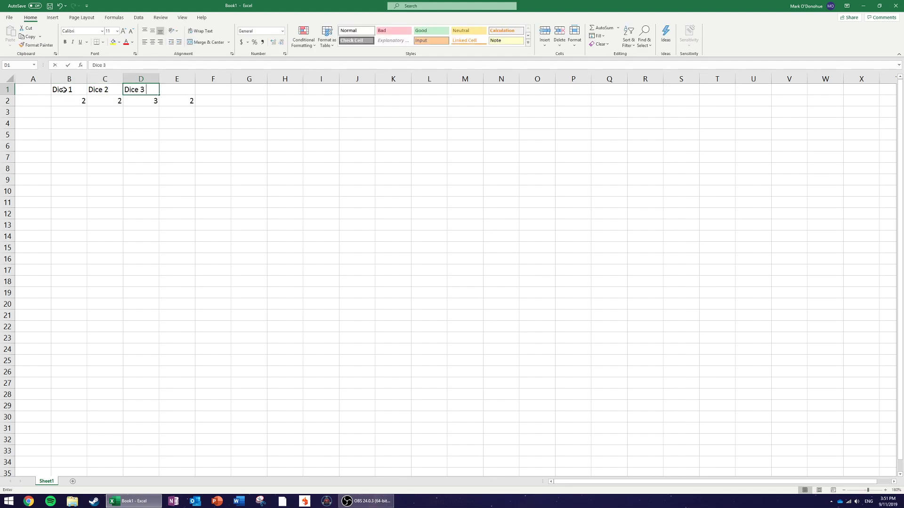
pyautogui.press('Tab')
pyautogui.write('Dice 4')
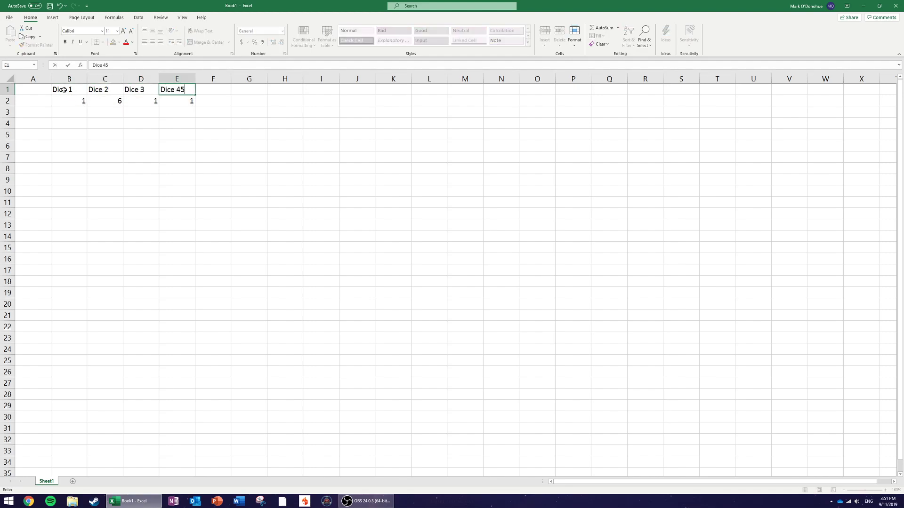
pyautogui.click(111, 125)
# Step: Enter Roll 1 and Roll 2 in A2 and A3 and extend the series down to Roll 20 in A21
pyautogui.click(16, 100)
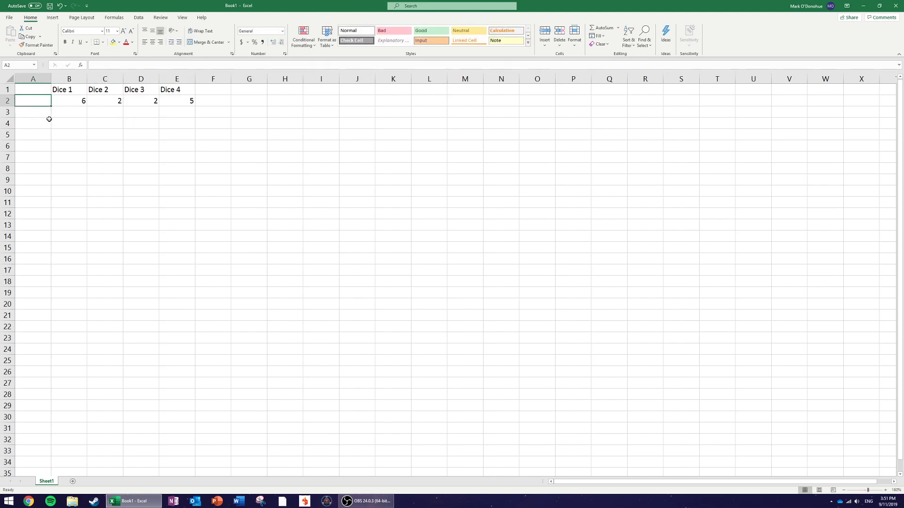
pyautogui.write('Roll 1')
pyautogui.press('Return')
pyautogui.write('Roll 2')
pyautogui.press('Return')
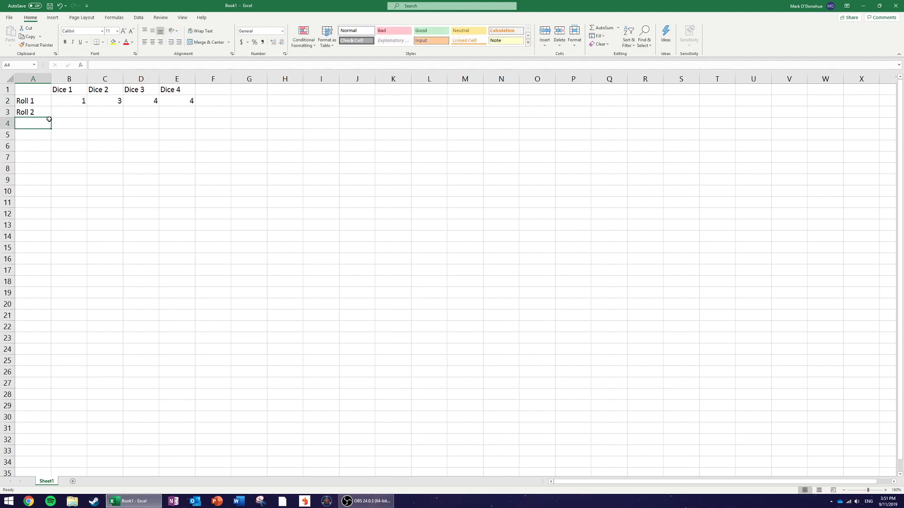
pyautogui.moveTo(45, 99); pyautogui.dragTo(51, 317)
pyautogui.click(95, 233)
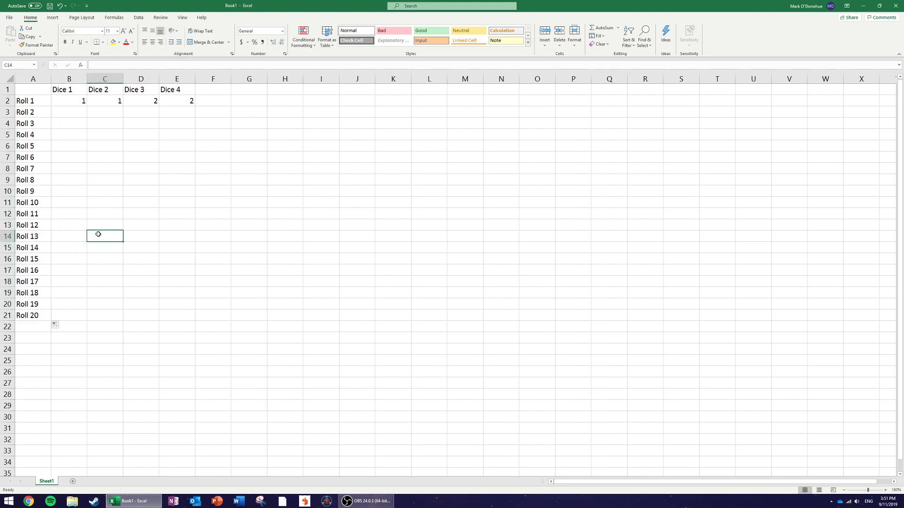
# Step: Fill the dice formulas in B2:E2 down through row 21 and recalculate the sheet repeatedly
pyautogui.moveTo(71, 100); pyautogui.dragTo(186, 322)
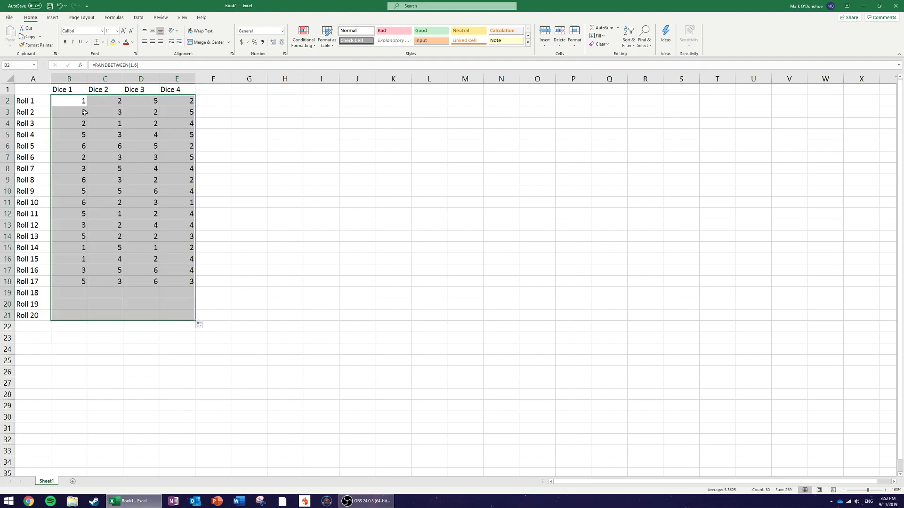
pyautogui.click(288, 155)
pyautogui.press('F9')
pyautogui.press('F9')
pyautogui.press('F9')
pyautogui.press('F9')
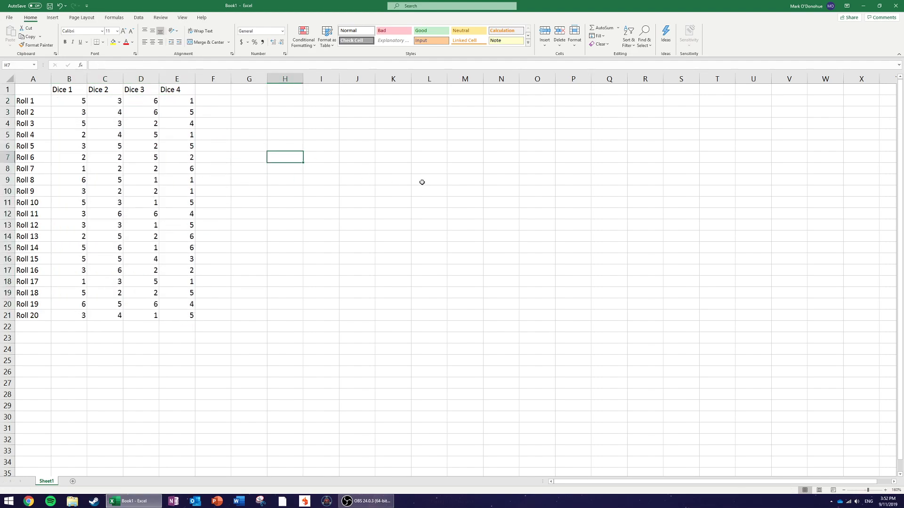
pyautogui.press('F9')
pyautogui.press('F9')
pyautogui.press('F9')
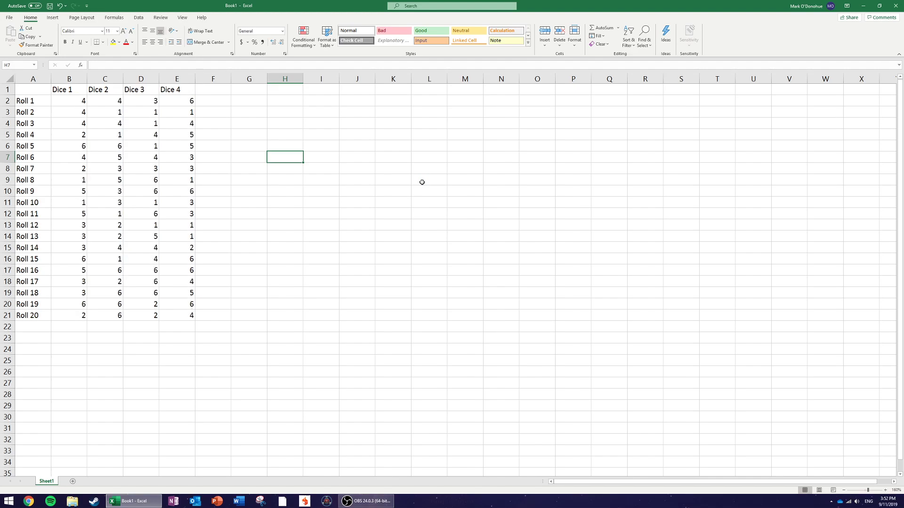
pyautogui.press('F9')
pyautogui.press('F9')
pyautogui.press('F9')
pyautogui.press('F9')
pyautogui.press('F9')
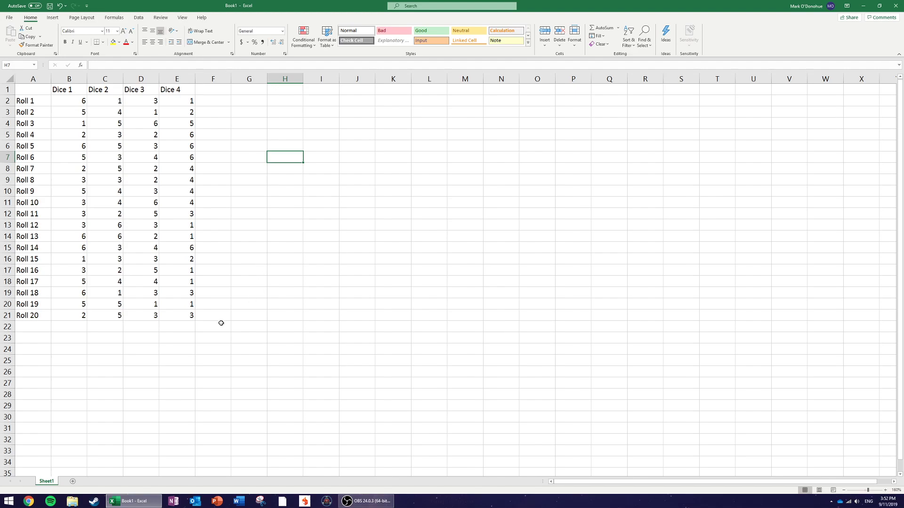
# Step: Clear the labels and dice values of Roll 2 through Roll 20 in A3:E21
pyautogui.moveTo(188, 316); pyautogui.dragTo(49, 95)
pyautogui.click(156, 249)
pyautogui.moveTo(187, 316); pyautogui.dragTo(29, 114)
pyautogui.press('Delete')
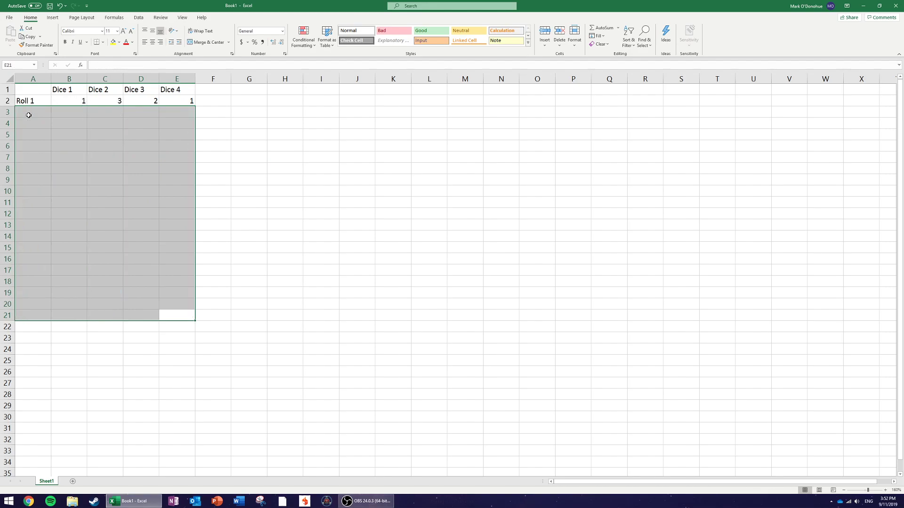
pyautogui.click(261, 137)
pyautogui.click(268, 109)
pyautogui.click(258, 98)
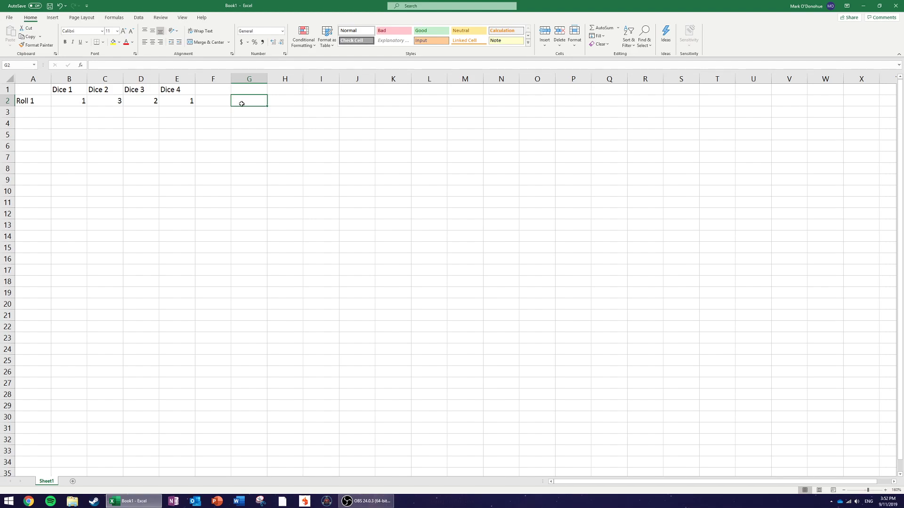
pyautogui.moveTo(72, 100); pyautogui.dragTo(183, 101)
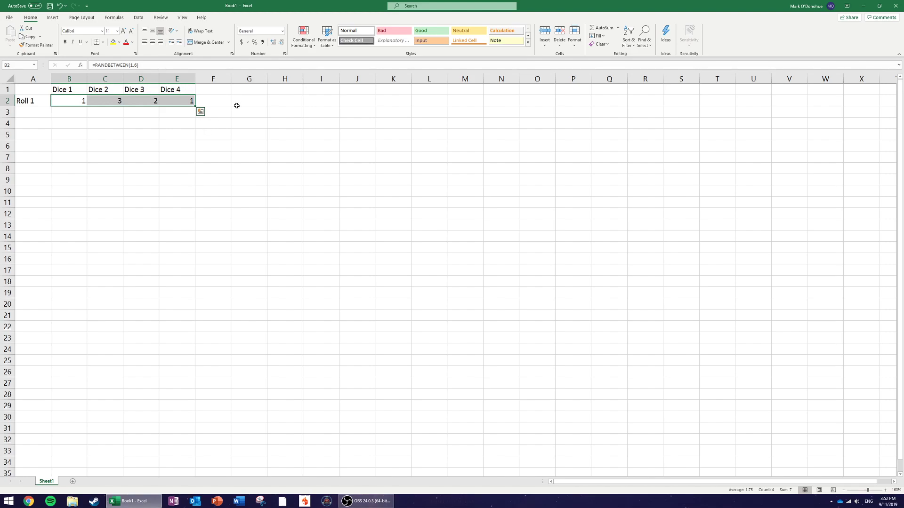
pyautogui.click(92, 103)
pyautogui.moveTo(84, 102); pyautogui.dragTo(182, 101)
pyautogui.click(182, 117)
pyautogui.moveTo(80, 99); pyautogui.dragTo(178, 98)
# Step: Start an IF formula in G2 whose logical test is AND(B2=C2,C2=D2,D2=E2)
pyautogui.click(245, 101)
pyautogui.write('=')
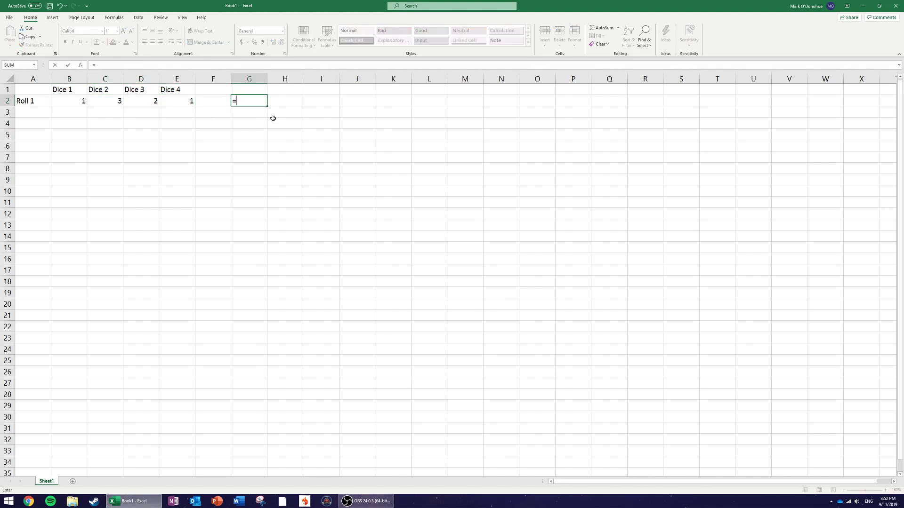
pyautogui.write('IF')
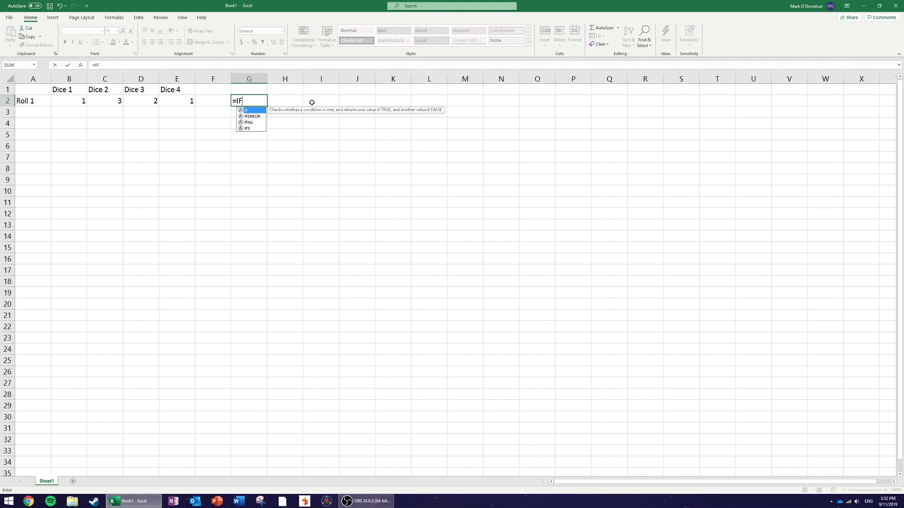
pyautogui.write('(')
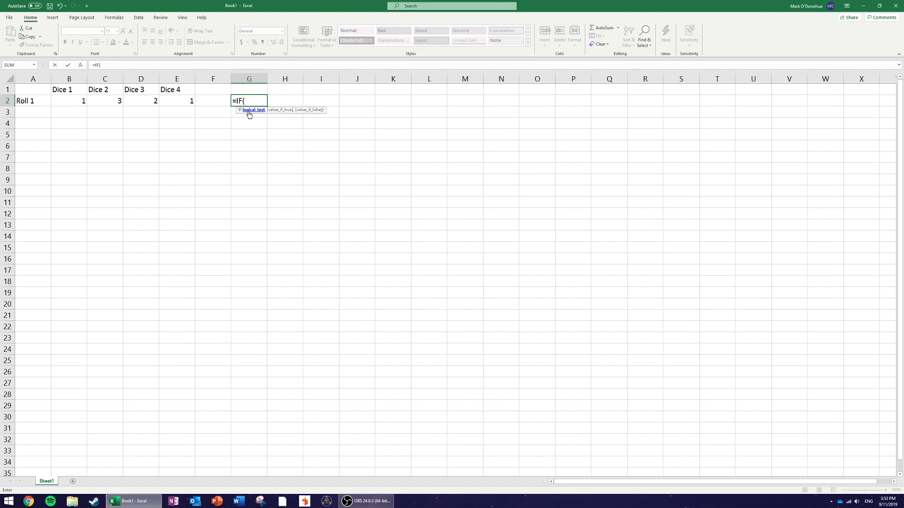
pyautogui.write('AND(')
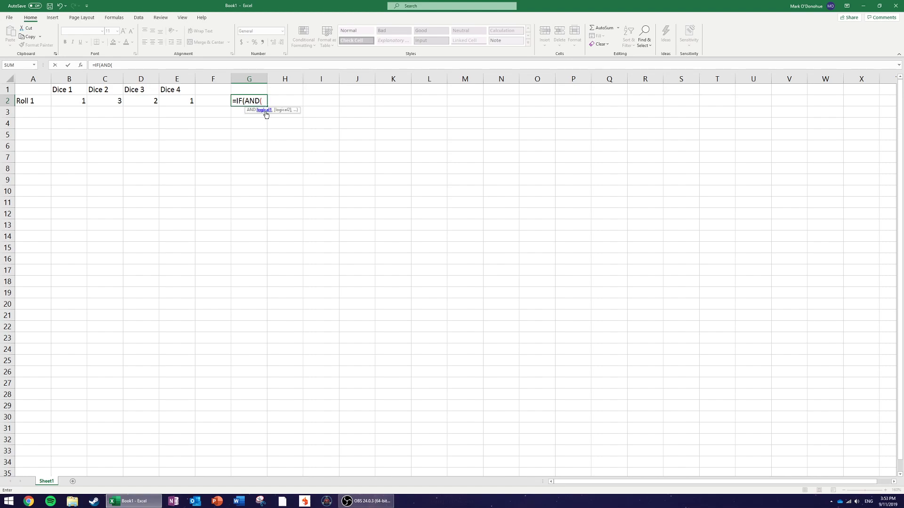
pyautogui.click(73, 100)
pyautogui.write('=')
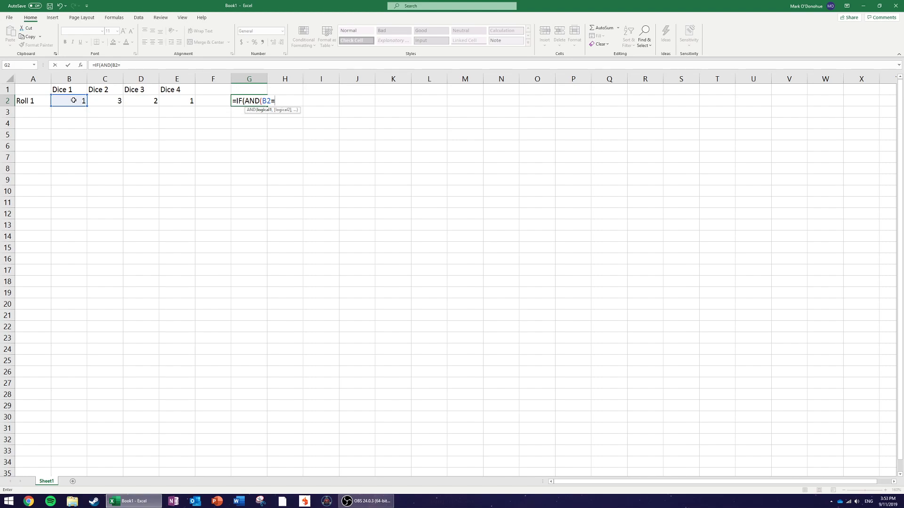
pyautogui.click(99, 101)
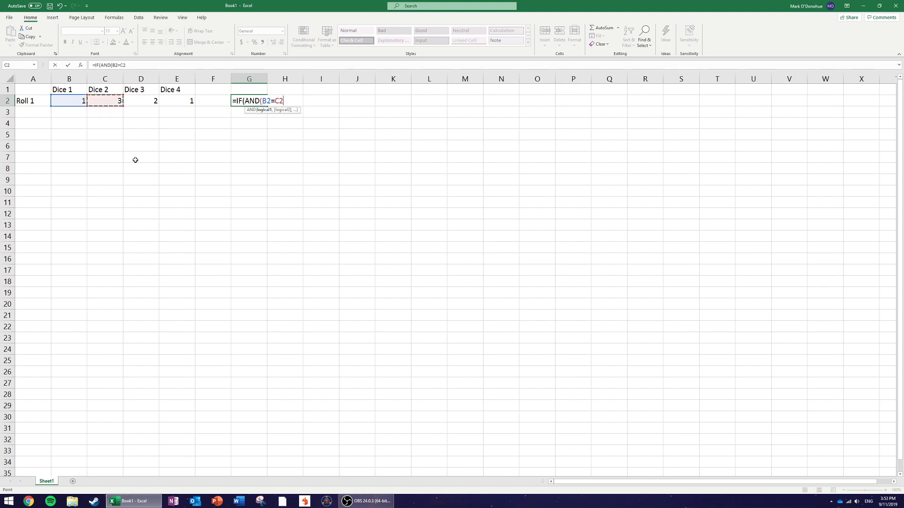
pyautogui.write(',')
pyautogui.click(106, 101)
pyautogui.write('=')
pyautogui.click(144, 102)
pyautogui.write(',')
pyautogui.click(145, 103)
pyautogui.write('=')
pyautogui.click(176, 101)
pyautogui.write(')')
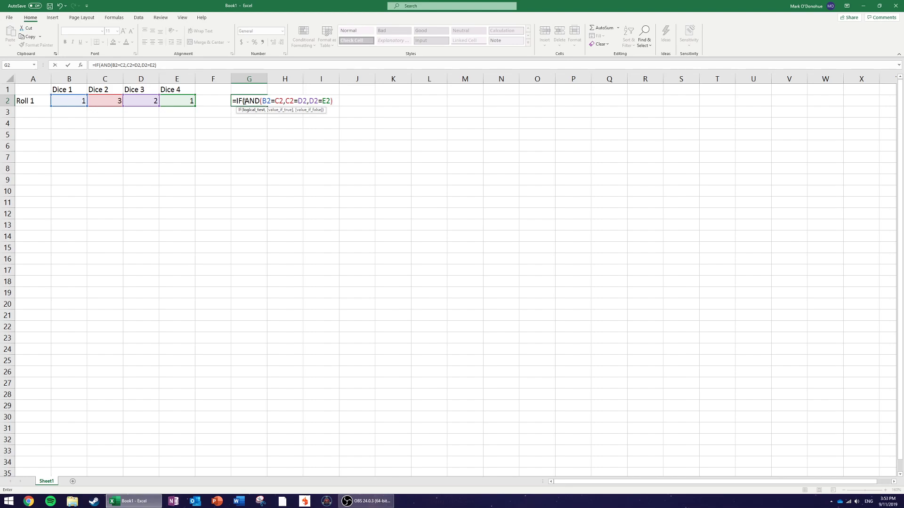
# Step: Complete the G2 formula so it returns "Quads" when the test is true and "No Result" otherwise
pyautogui.write(',"Quads')
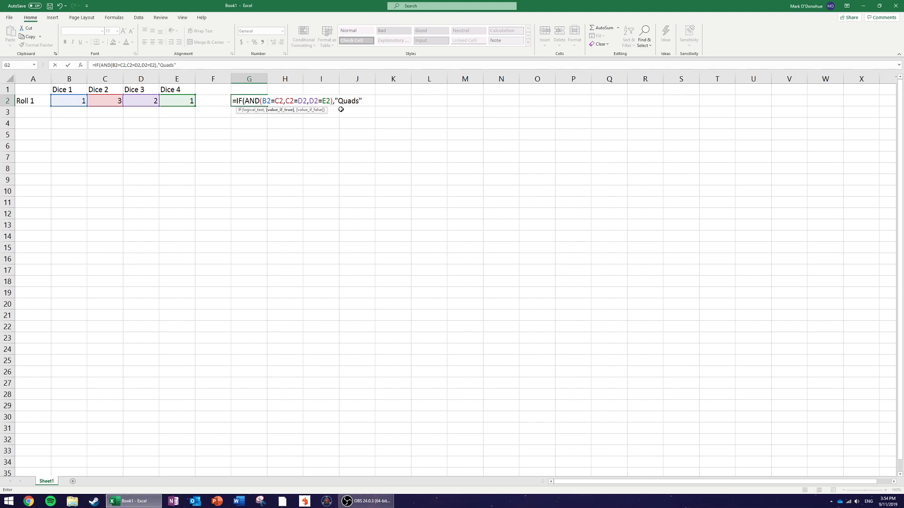
pyautogui.write('",')
pyautogui.press('BackSpace')
pyautogui.write(',')
pyautogui.click(363, 100)
pyautogui.write('No Result")')
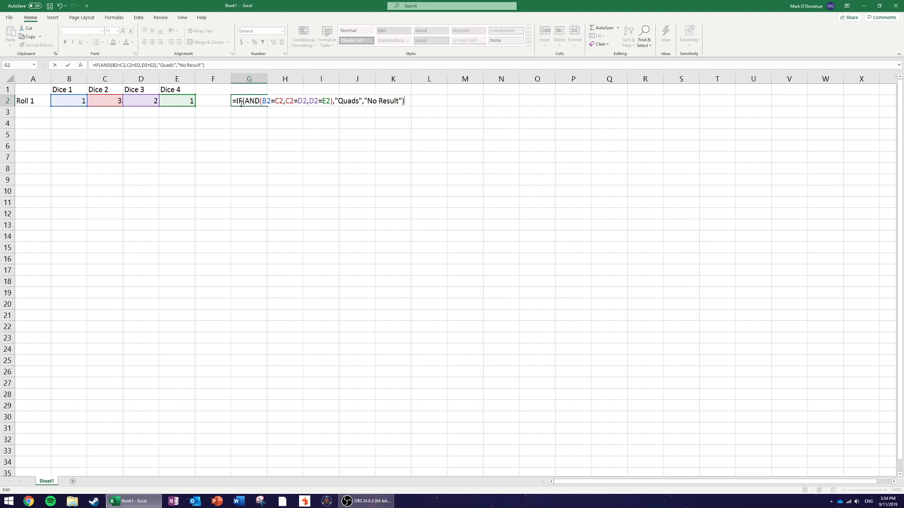
pyautogui.press('Return')
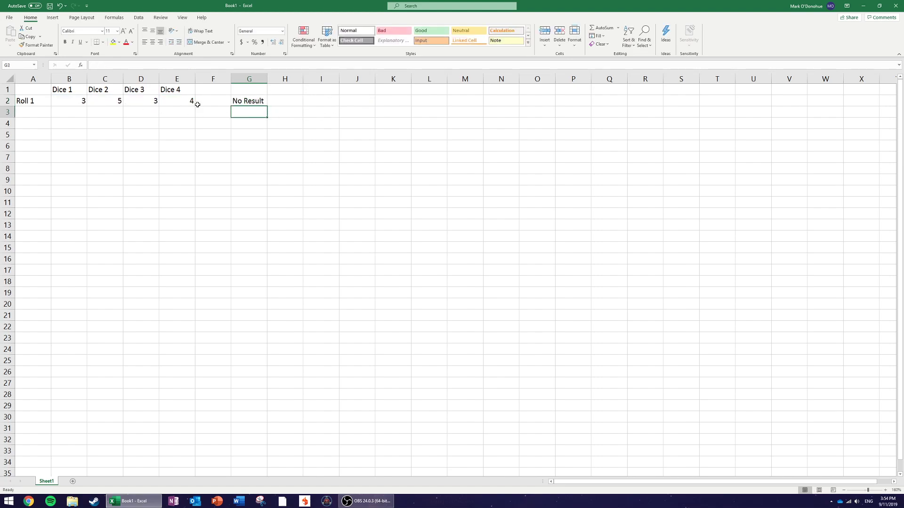
# Step: Recalculate the sheet several times to test the G2 formula on new Roll 1 dice values
pyautogui.click(255, 100)
pyautogui.click(301, 103)
pyautogui.click(312, 99)
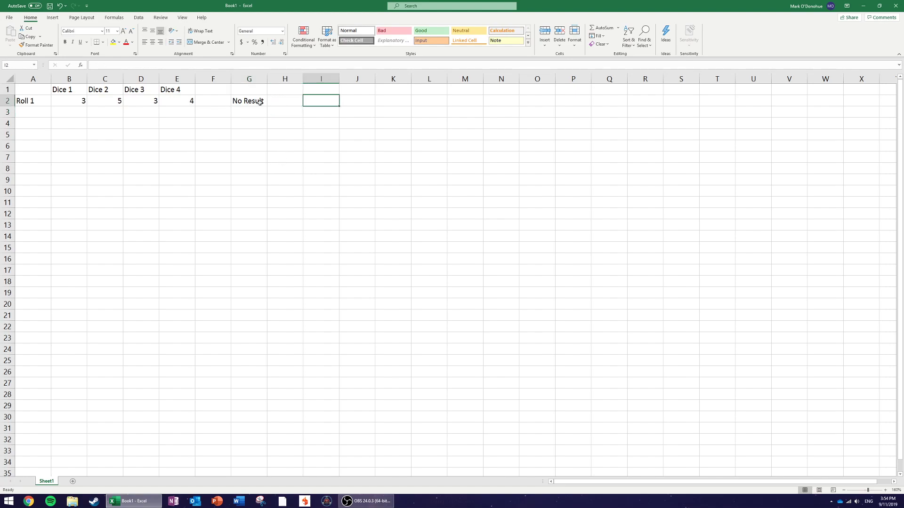
pyautogui.press('F9')
pyautogui.press('F9')
pyautogui.press('F9')
pyautogui.press('F9')
pyautogui.press('F9')
pyautogui.press('F9')
# Step: Fill the dice formulas in B2:E2 and the result formula in G2 down through row 29
pyautogui.moveTo(82, 100); pyautogui.dragTo(182, 409)
pyautogui.click(247, 99)
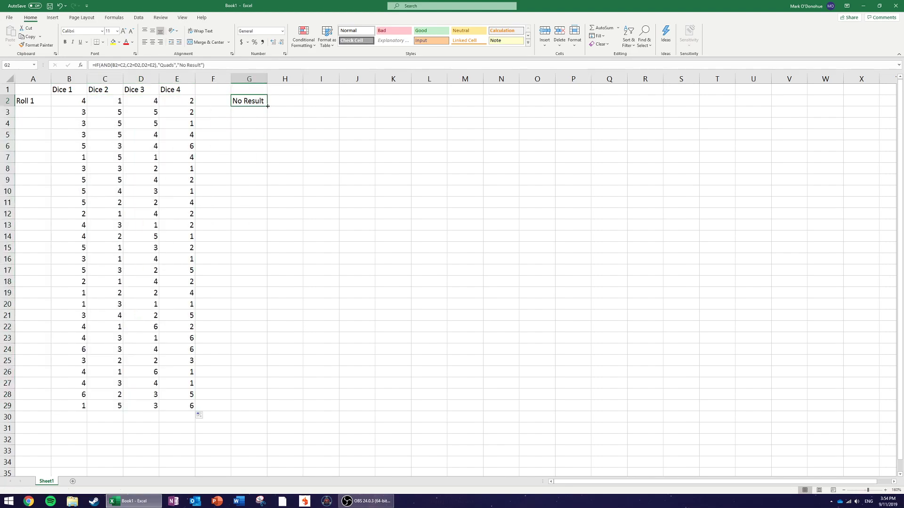
pyautogui.moveTo(264, 115); pyautogui.dragTo(257, 408)
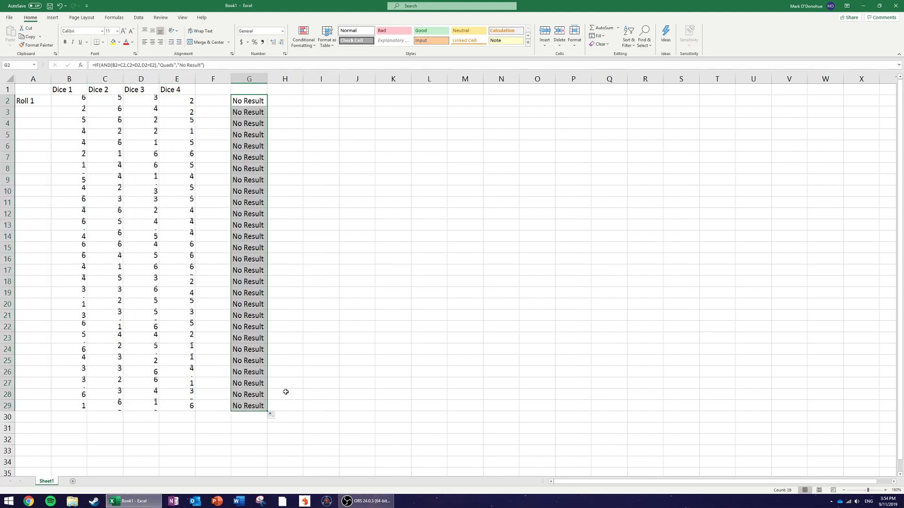
# Step: Recalculate the sheet repeatedly until a roll in column G is classified as "Quads"
pyautogui.click(413, 223)
pyautogui.press('F9')
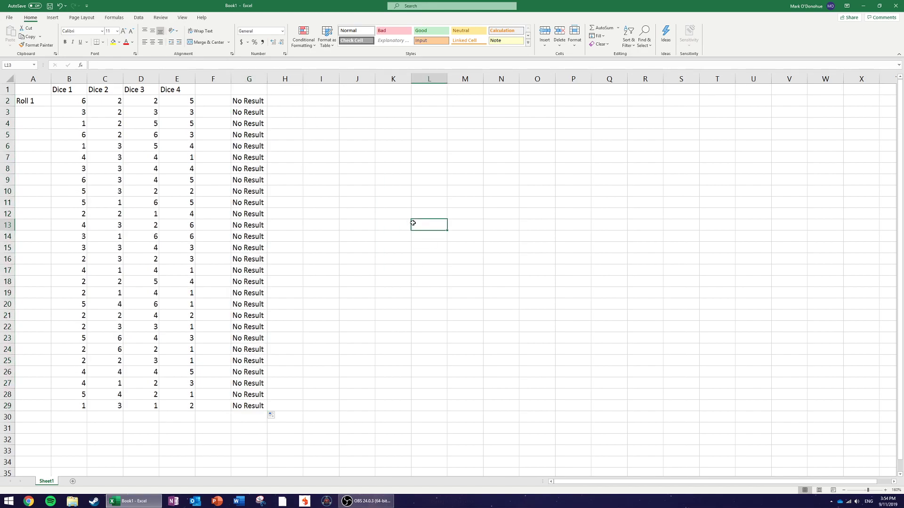
pyautogui.press('F9')
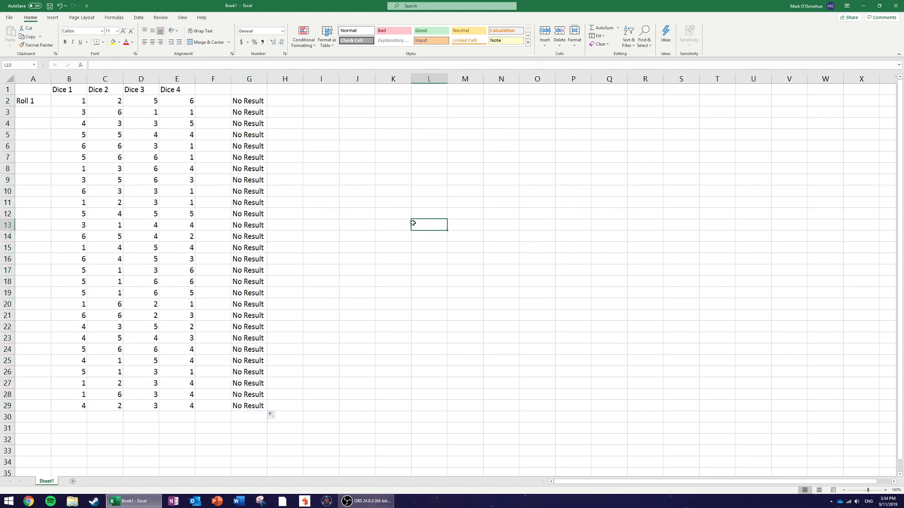
pyautogui.press('F9')
pyautogui.press('F9')
# Step: Examine the four dice in row 12 and the formula behind the result in G12
pyautogui.moveTo(323, 214); pyautogui.dragTo(22, 214)
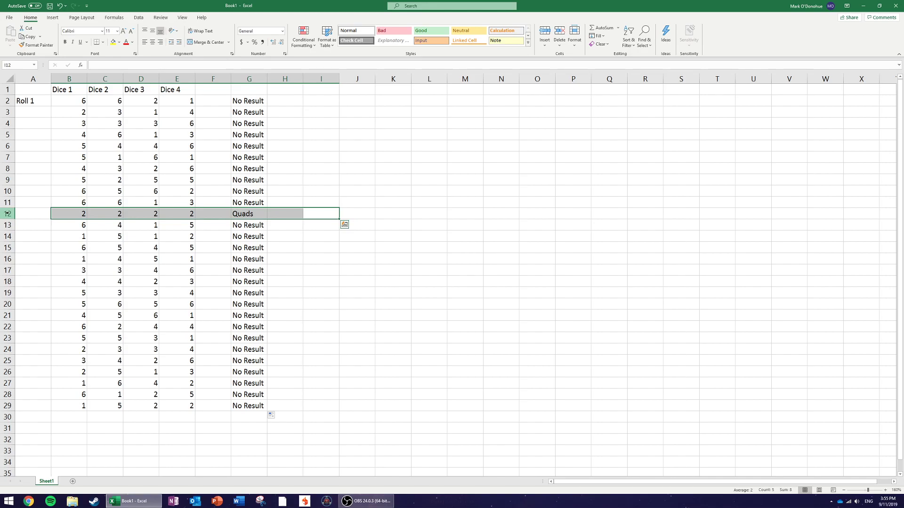
pyautogui.click(8, 214)
pyautogui.click(342, 212)
pyautogui.click(83, 213)
pyautogui.click(108, 215)
pyautogui.click(141, 215)
pyautogui.click(179, 214)
pyautogui.click(318, 230)
pyautogui.moveTo(79, 213); pyautogui.dragTo(182, 215)
pyautogui.click(116, 215)
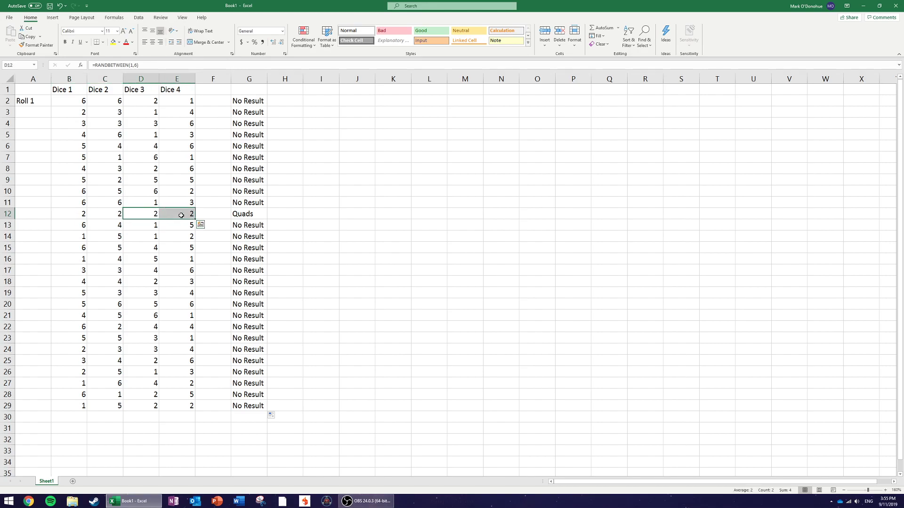
pyautogui.click(266, 218)
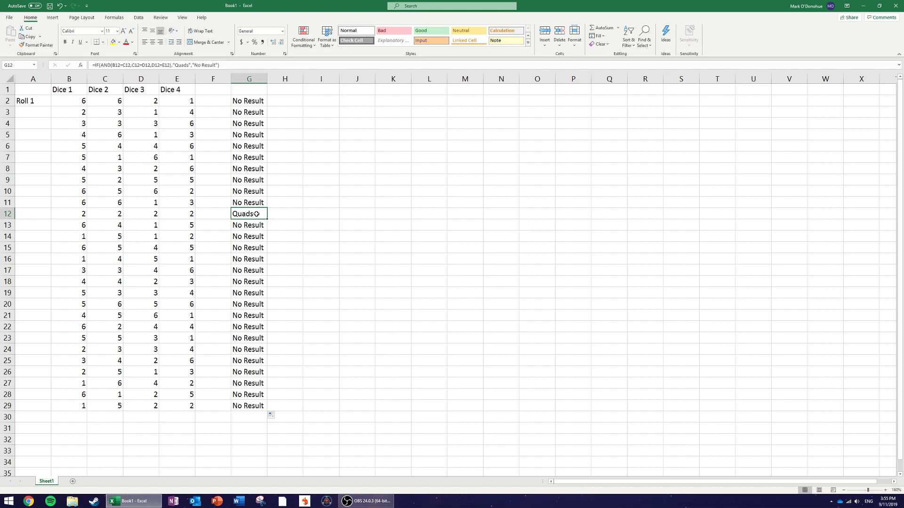
# Step: Compare dice values in rows 2, 20, 18 and 14 for matches other than four of a kind
pyautogui.moveTo(94, 100); pyautogui.dragTo(56, 100)
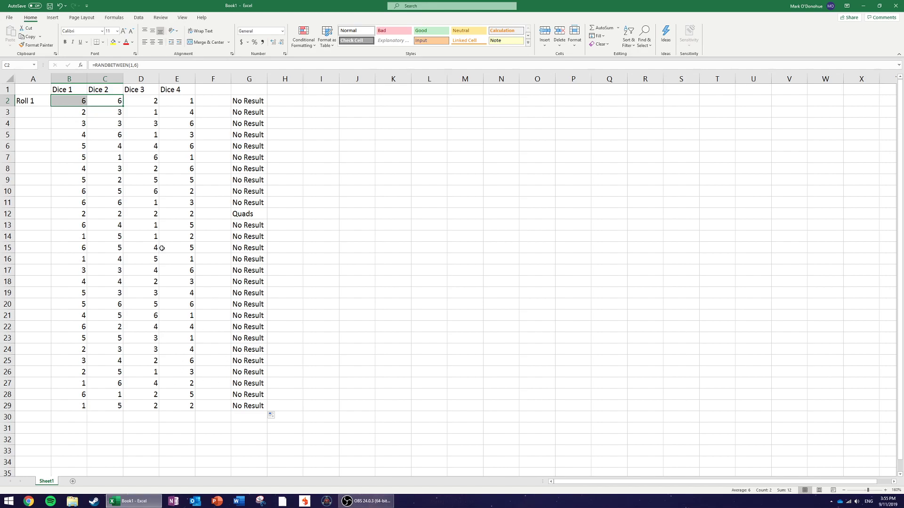
pyautogui.click(9, 304)
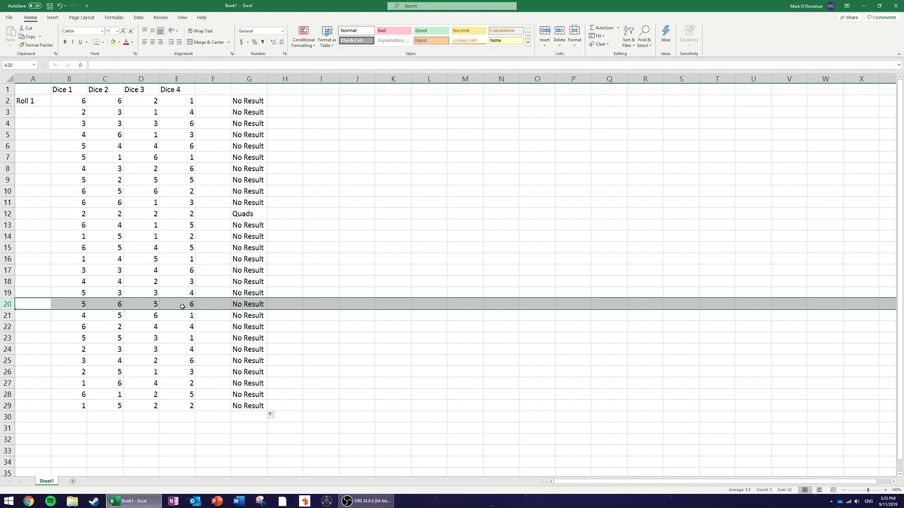
pyautogui.moveTo(74, 285)
pyautogui.mouseDown()
pyautogui.moveTo(129, 282)
pyautogui.moveTo(82, 282)
pyautogui.mouseUp()
pyautogui.click(115, 282)
pyautogui.moveTo(71, 236); pyautogui.dragTo(152, 239)
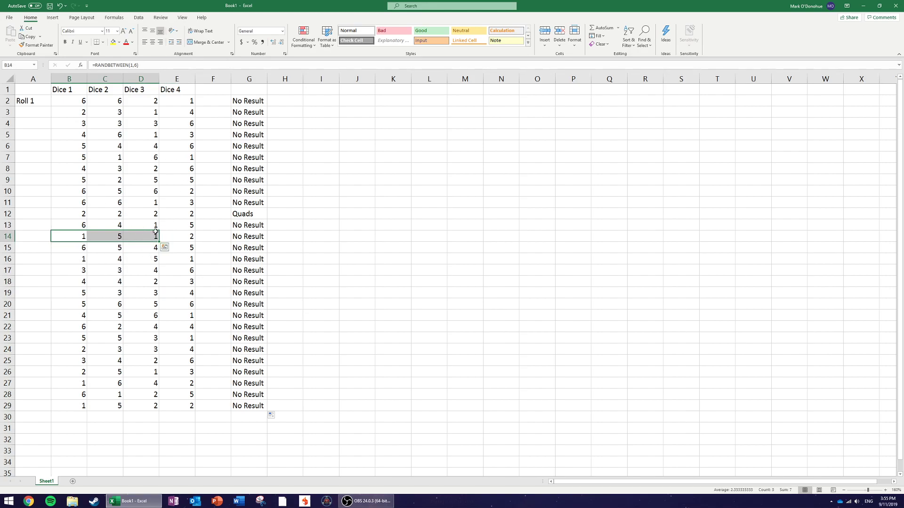
# Step: Clear the additional rolls and results in A3:G29
pyautogui.click(274, 217)
pyautogui.moveTo(252, 404); pyautogui.dragTo(37, 116)
pyautogui.press('Delete')
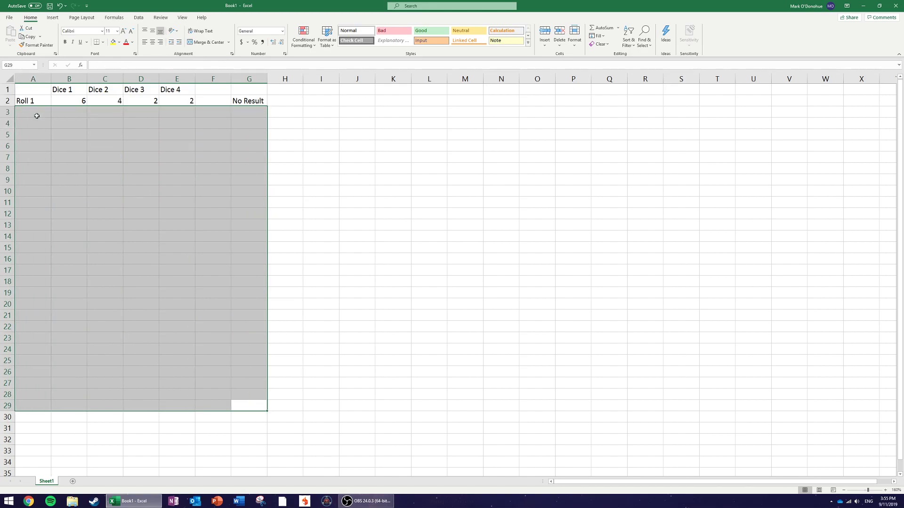
# Step: Examine the G2 formula and the adjacent three-dice groups B2:D2 and C2:E2 as possible three of a kind
pyautogui.click(269, 130)
pyautogui.press('Up')
pyautogui.press('Up')
pyautogui.press('Up')
pyautogui.press('Left')
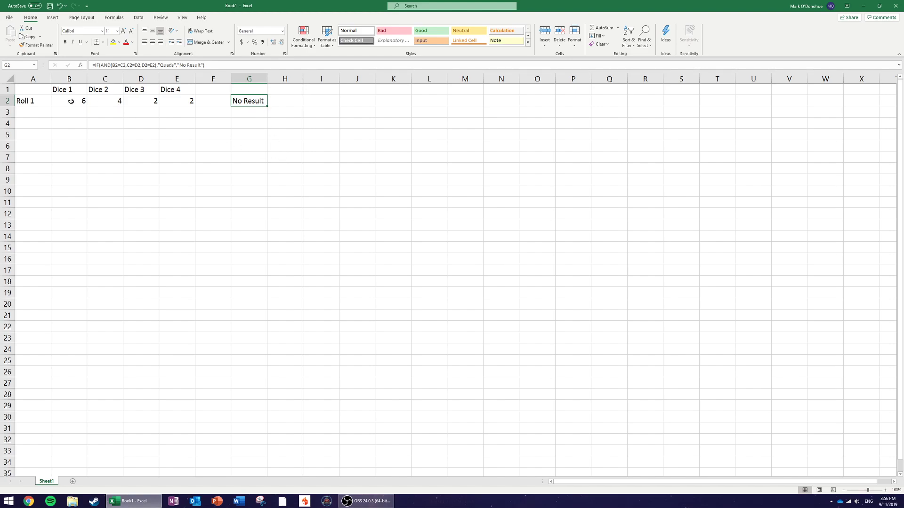
pyautogui.moveTo(70, 102); pyautogui.dragTo(179, 101)
pyautogui.click(172, 179)
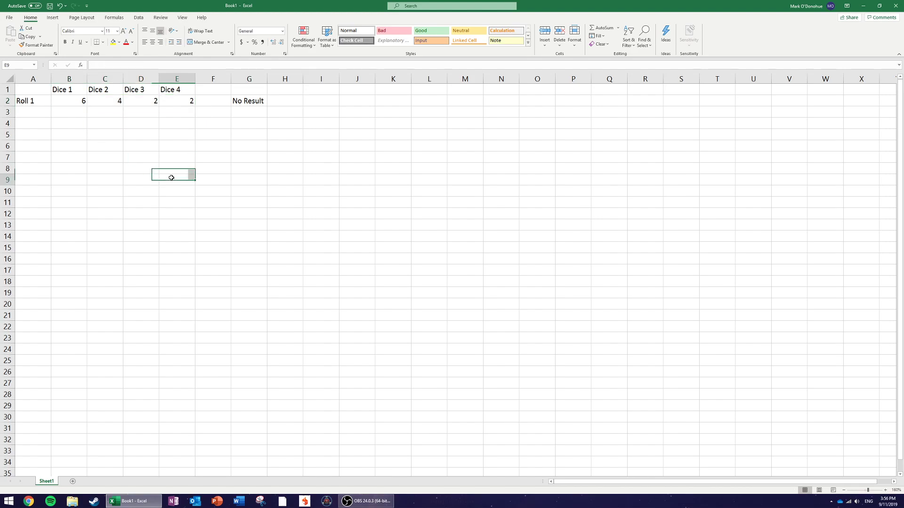
pyautogui.moveTo(70, 101); pyautogui.dragTo(153, 101)
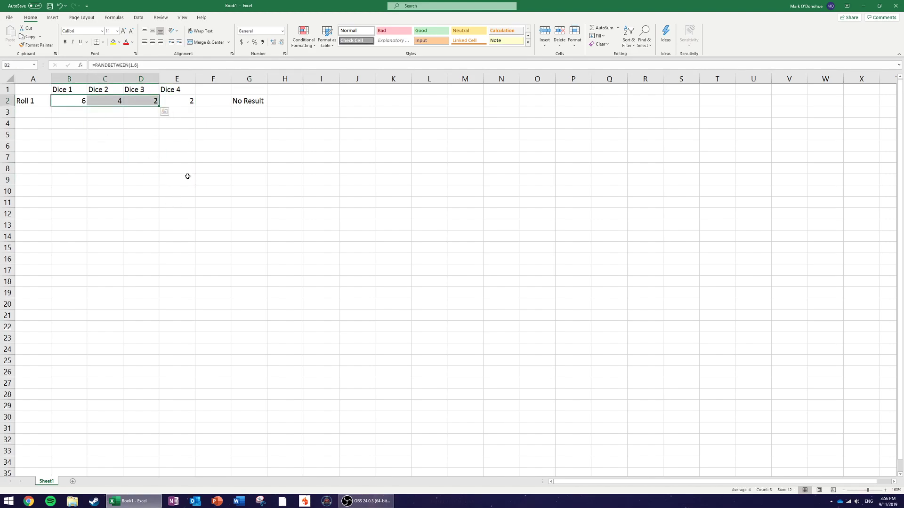
pyautogui.click(178, 104)
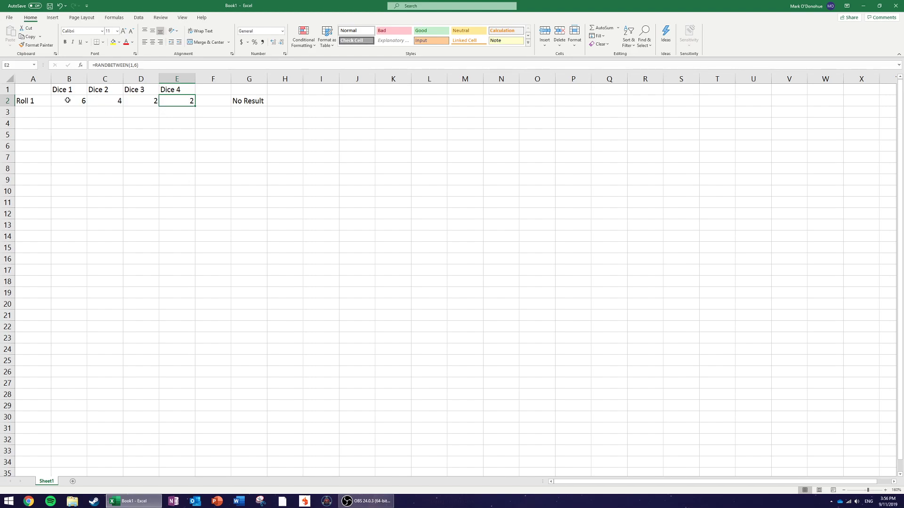
pyautogui.moveTo(99, 102); pyautogui.dragTo(183, 102)
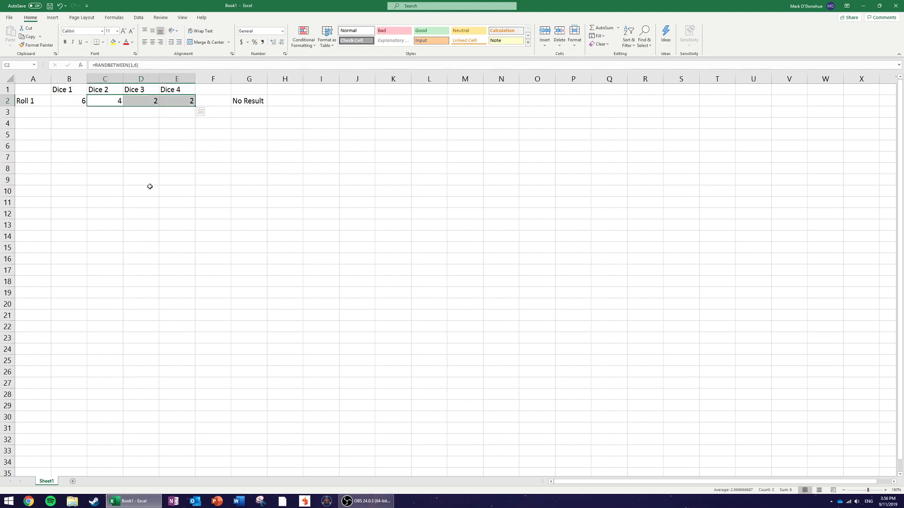
pyautogui.click(74, 100)
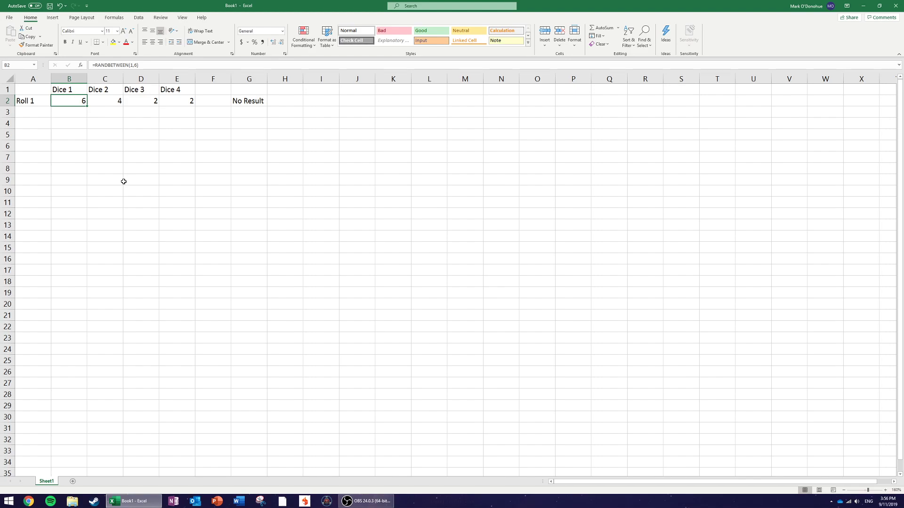
# Step: Examine the non-adjacent dice groups B2, D2, E2 and B2, C2, E2 as further three-of-a-kind combinations
pyautogui.click(123, 181)
pyautogui.click(83, 101)
pyautogui.click(153, 101)
pyautogui.click(174, 101)
pyautogui.click(172, 146)
pyautogui.click(81, 101)
pyautogui.click(107, 101)
pyautogui.click(179, 103)
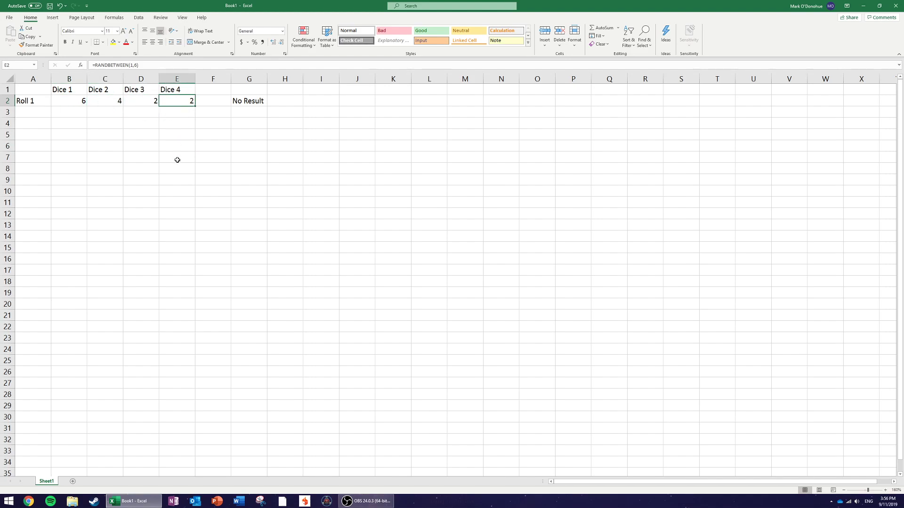
pyautogui.click(182, 171)
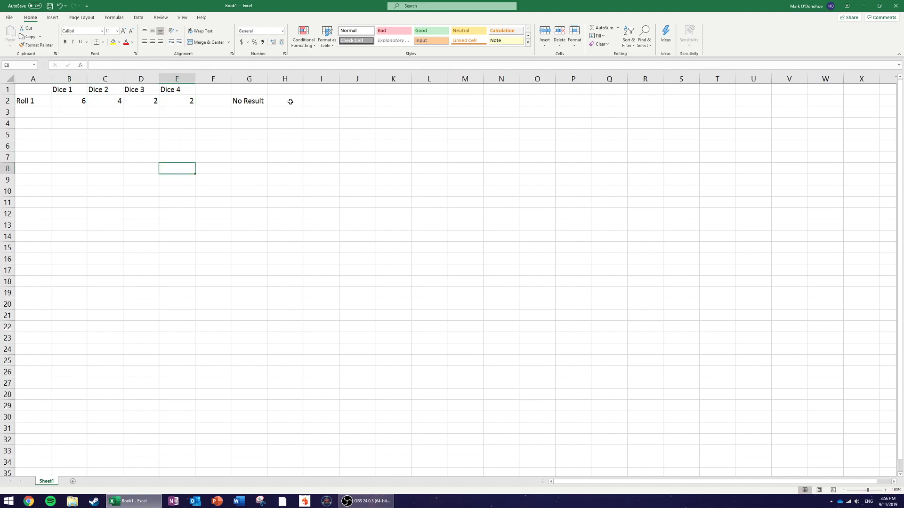
# Step: Review the G2 formula against the dice cells it tests in row 2
pyautogui.click(276, 101)
pyautogui.click(250, 104)
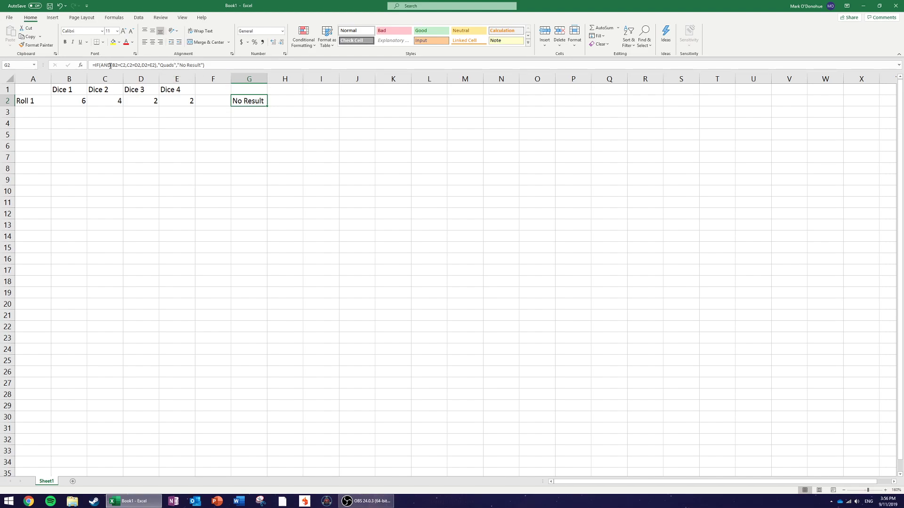
pyautogui.moveTo(81, 101); pyautogui.dragTo(187, 101)
pyautogui.click(246, 97)
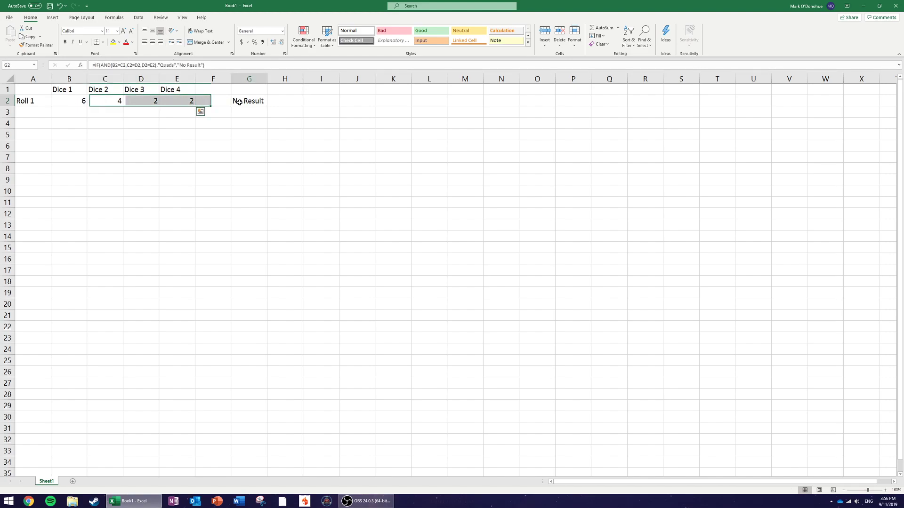
pyautogui.click(203, 65)
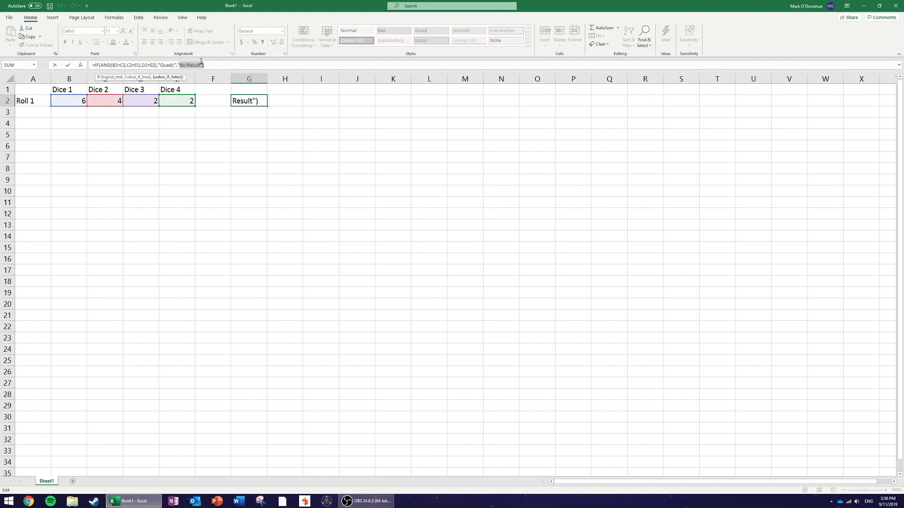
pyautogui.click(203, 65)
pyautogui.press('BackSpace')
pyautogui.press('BackSpace')
pyautogui.press('BackSpace')
pyautogui.press('BackSpace')
pyautogui.press('BackSpace')
pyautogui.press('BackSpace')
pyautogui.press('BackSpace')
pyautogui.press('BackSpace')
pyautogui.press('BackSpace')
pyautogui.press('BackSpace')
pyautogui.press('BackSpace')
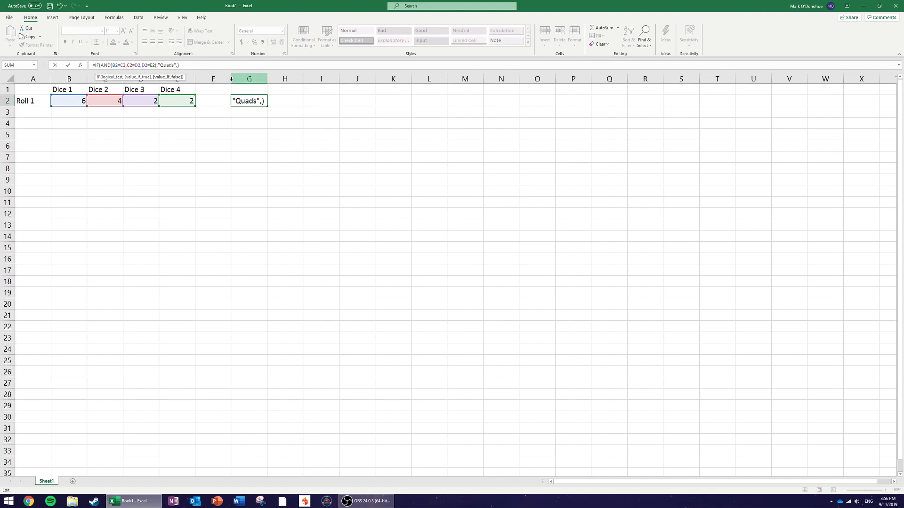
pyautogui.write('IF(')
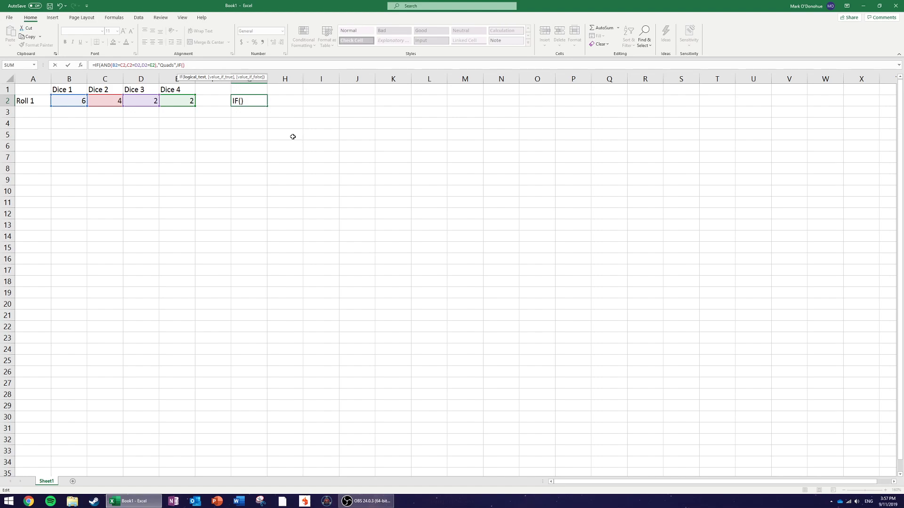
pyautogui.write('OR')
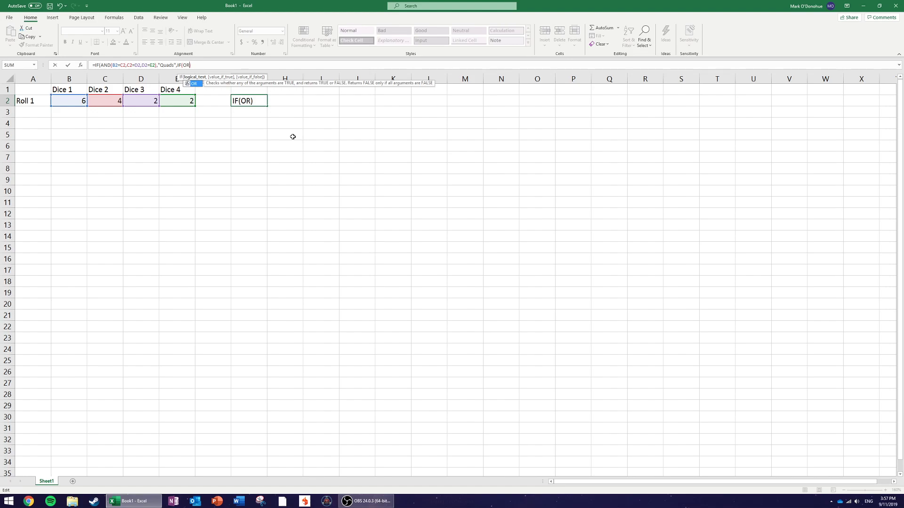
pyautogui.write('(')
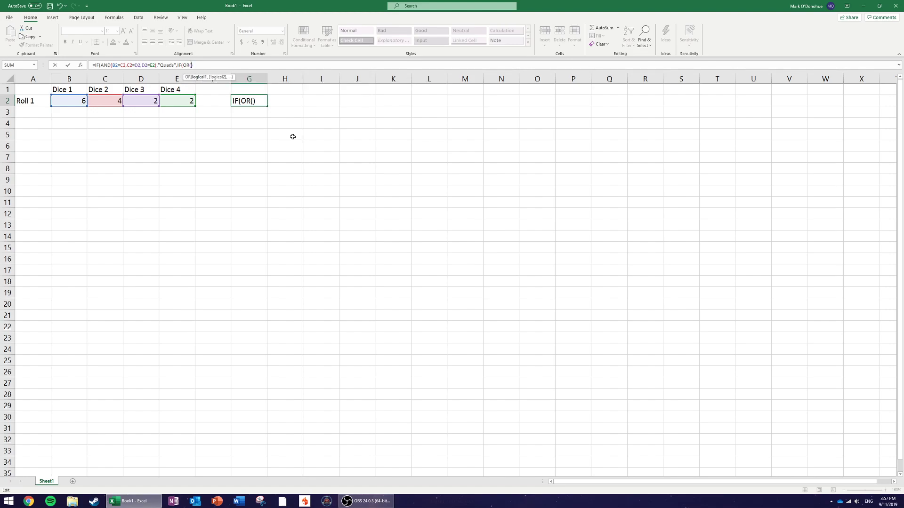
pyautogui.click(70, 102)
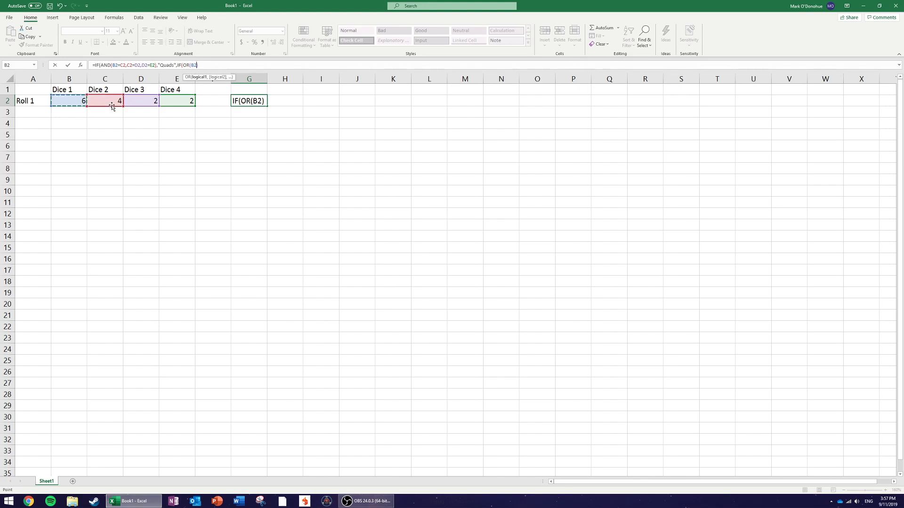
pyautogui.write('=')
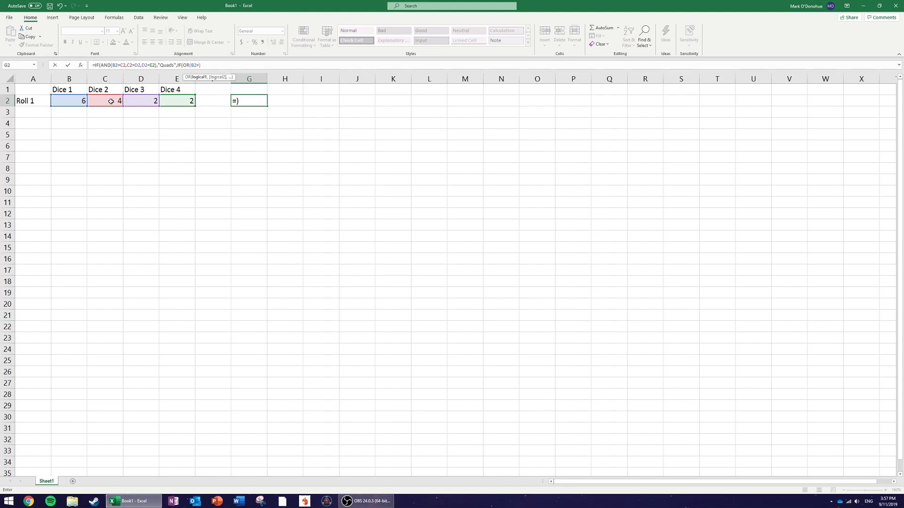
pyautogui.click(111, 101)
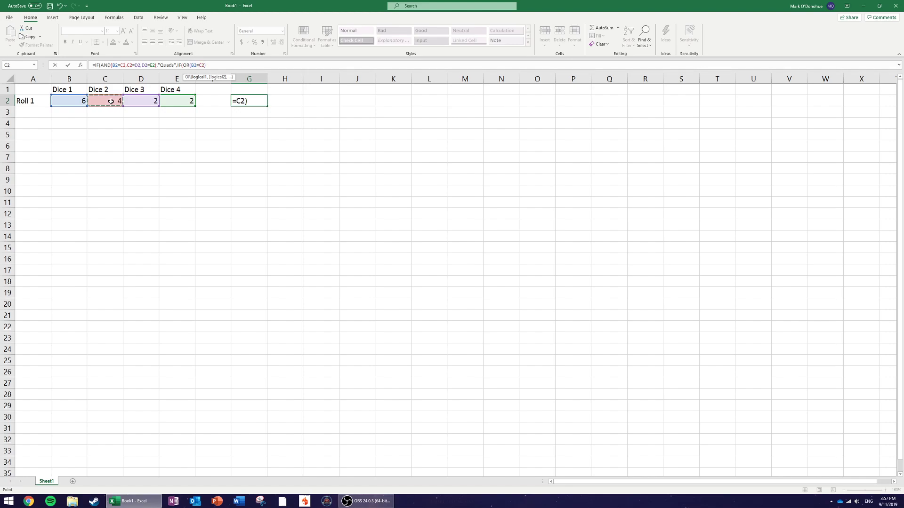
pyautogui.write('=')
pyautogui.click(140, 102)
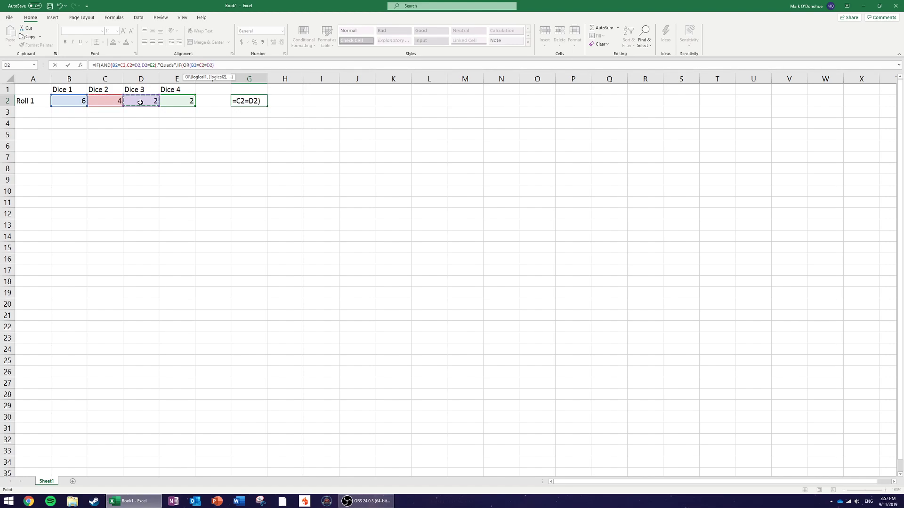
pyautogui.write(',')
pyautogui.moveTo(214, 65); pyautogui.dragTo(178, 65)
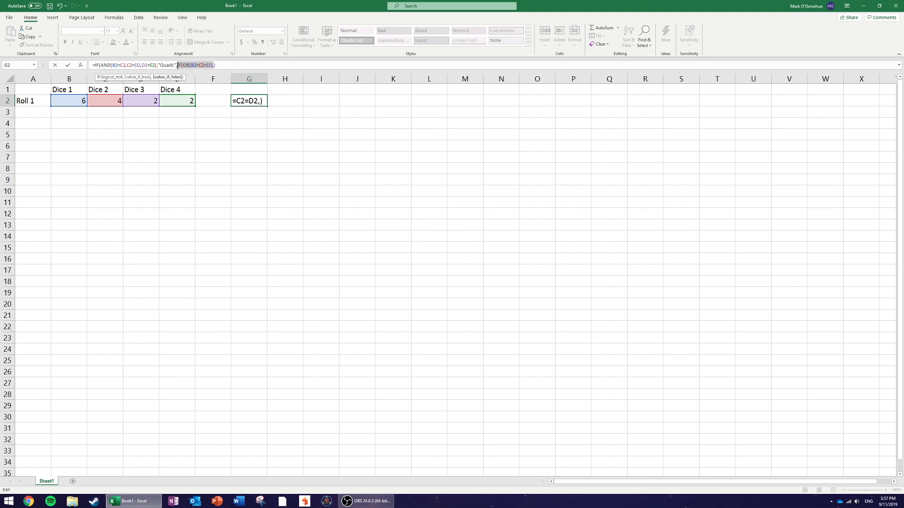
pyautogui.press('Escape')
# Step: Replace the AND condition in the G2 formula with the chained comparison B2=C2=D2=E2
pyautogui.click(278, 104)
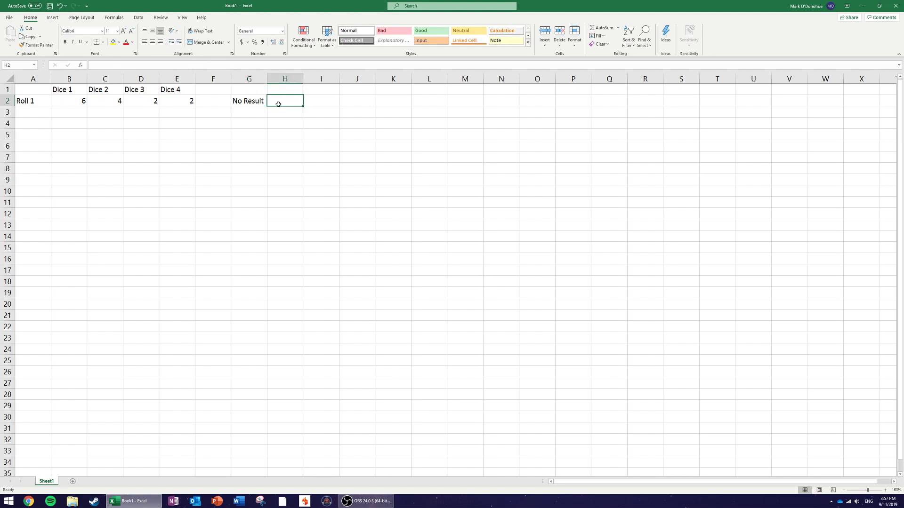
pyautogui.click(258, 102)
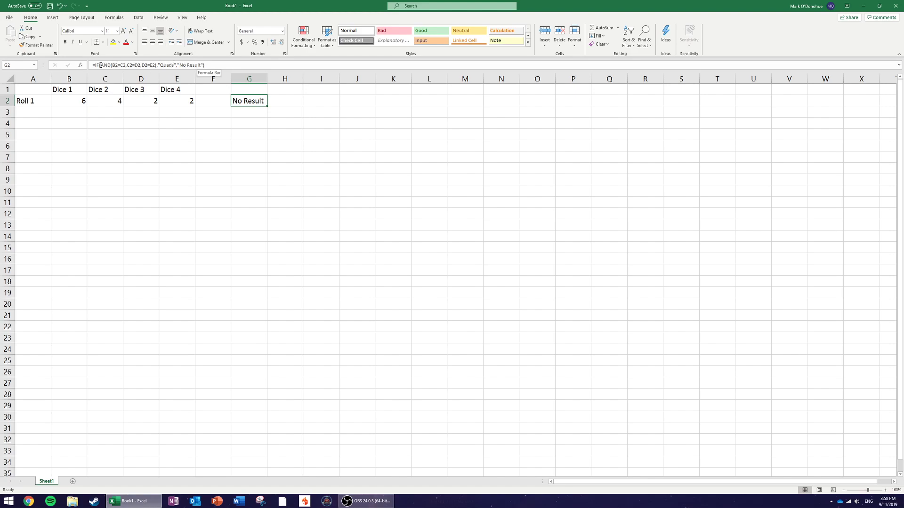
pyautogui.moveTo(100, 64); pyautogui.dragTo(157, 65)
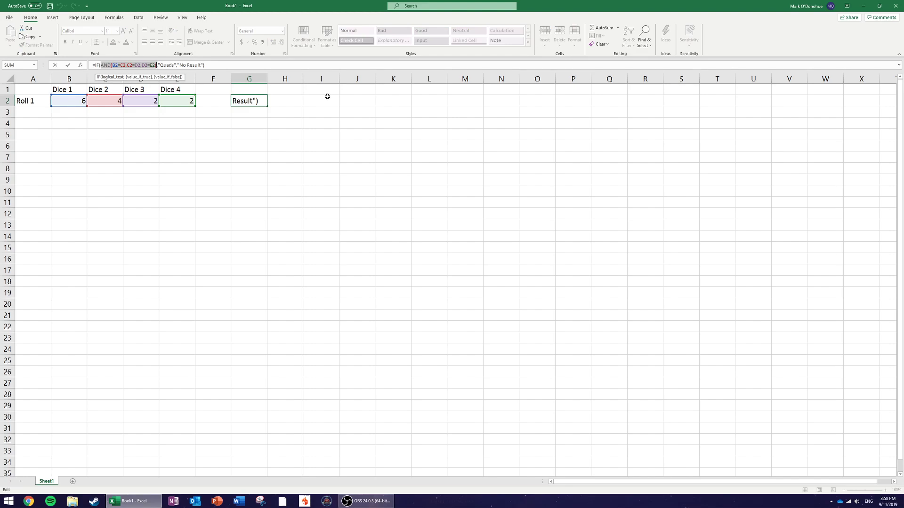
pyautogui.press('Delete')
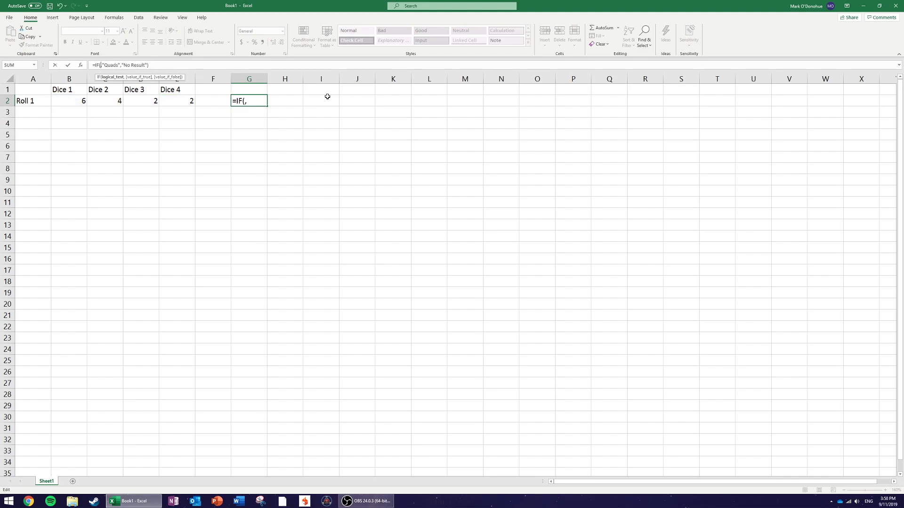
pyautogui.write('B2=')
pyautogui.write('C2=D')
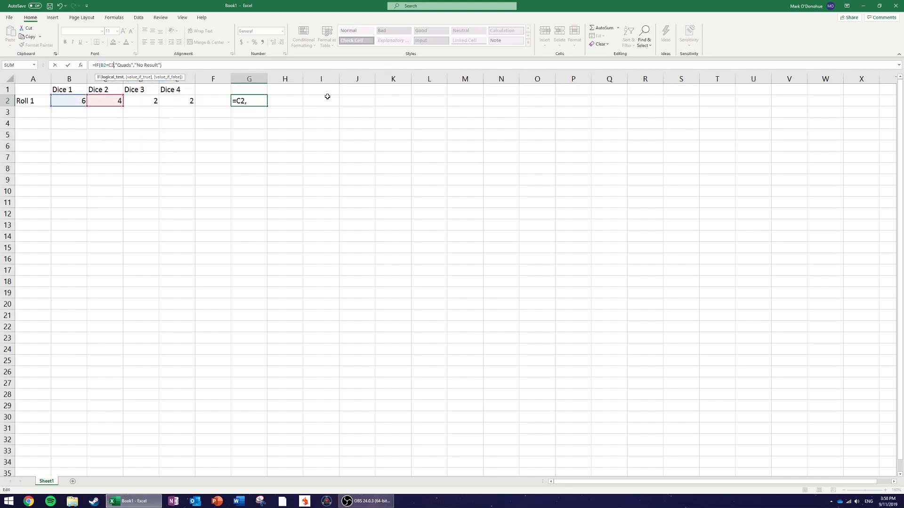
pyautogui.write('2=E2')
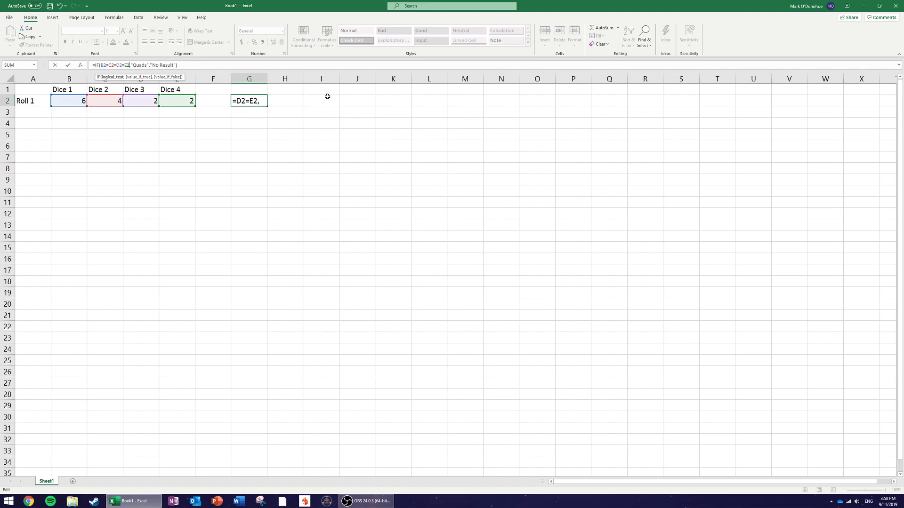
pyautogui.press('Return')
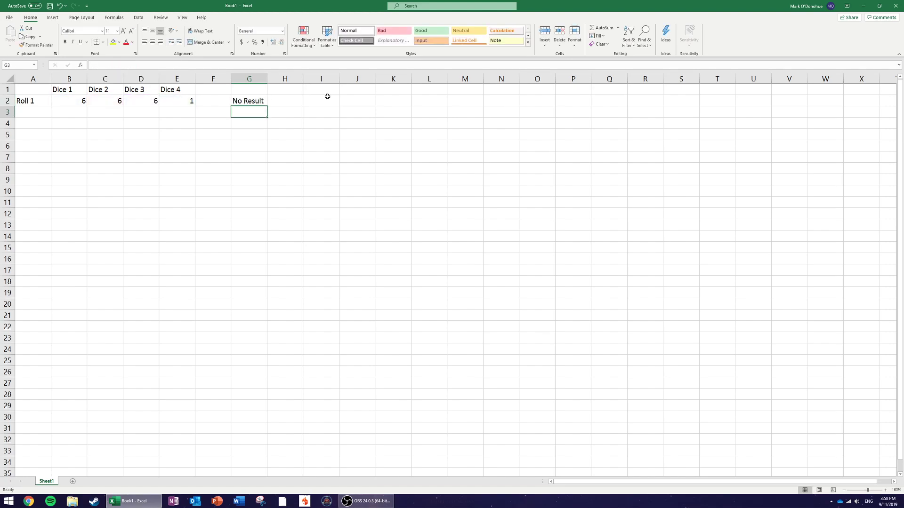
# Step: Fill B2:G2 down to row 30 and recalculate the random rolls repeatedly to test the chained comparison
pyautogui.moveTo(80, 101); pyautogui.dragTo(265, 420)
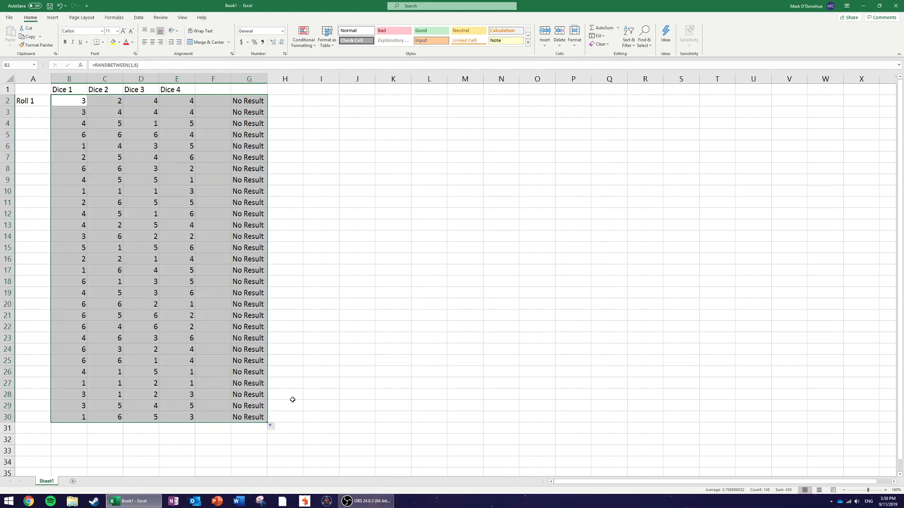
pyautogui.click(442, 193)
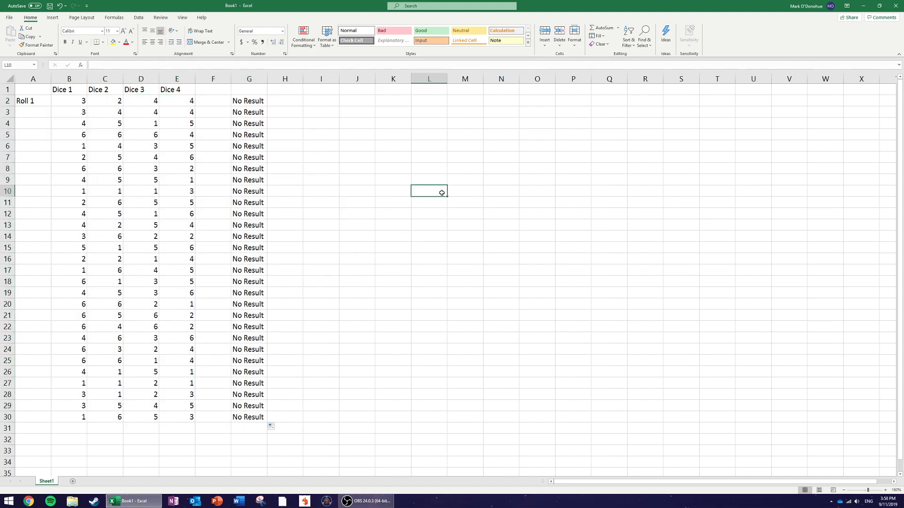
pyautogui.press('F9')
pyautogui.press('F9')
pyautogui.press('F9')
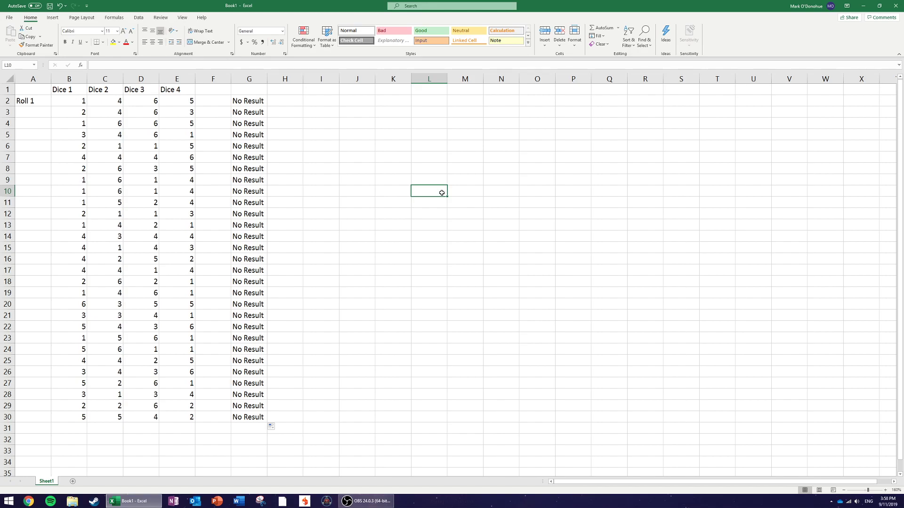
pyautogui.press('F9')
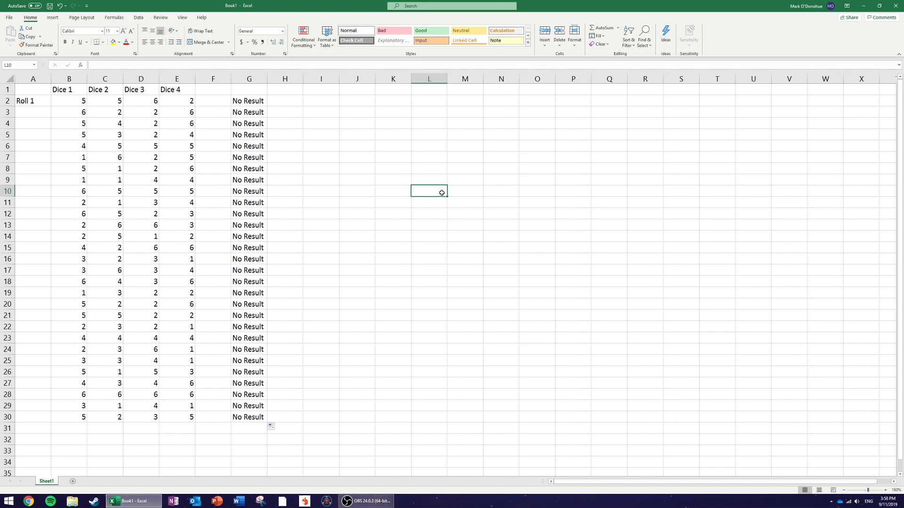
pyautogui.press('F9')
pyautogui.press('F9')
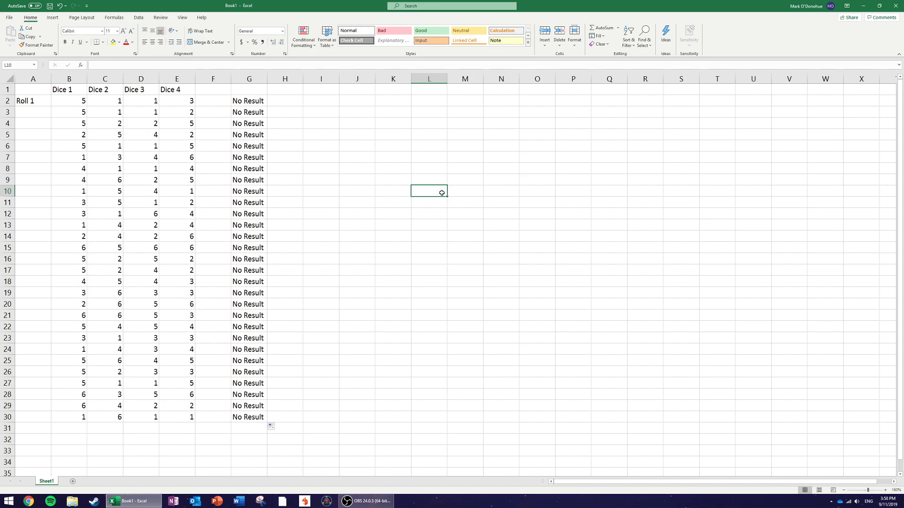
pyautogui.press('F9')
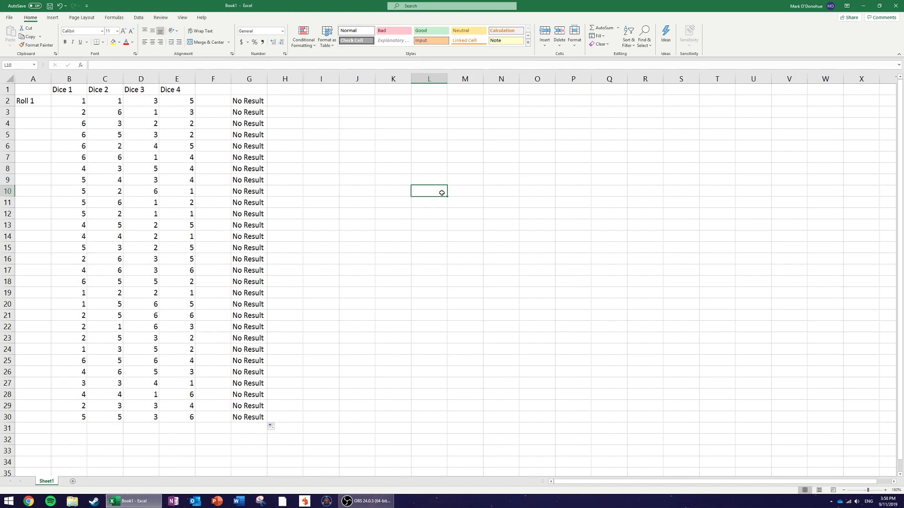
pyautogui.press('F9')
pyautogui.press('F9')
pyautogui.press('F9')
pyautogui.press('F9')
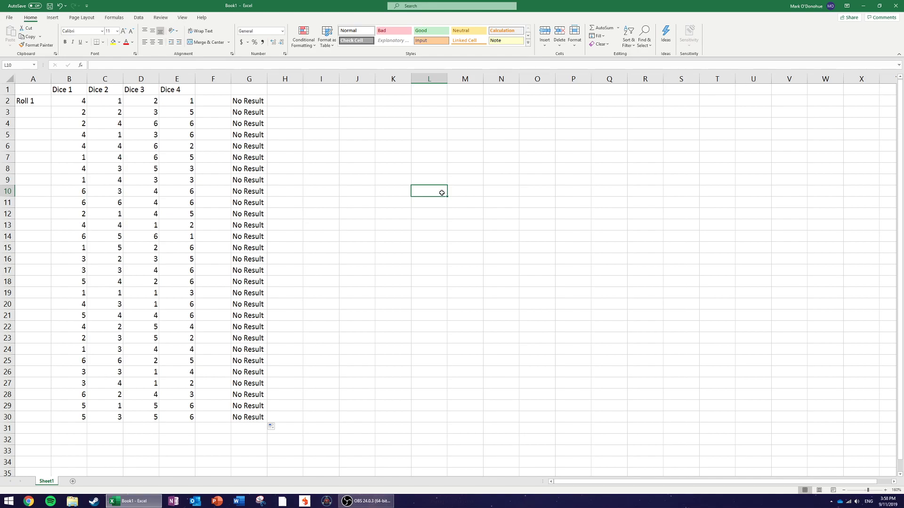
pyautogui.press('F9')
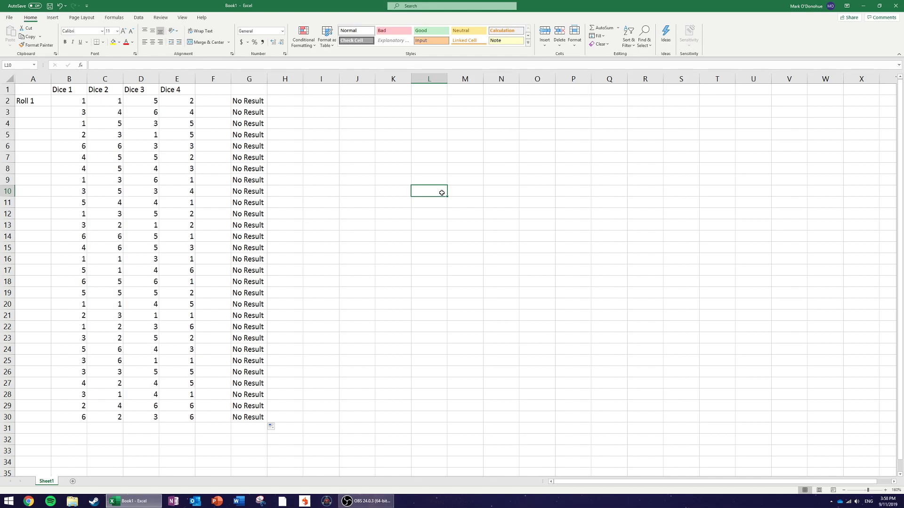
pyautogui.press('F9')
pyautogui.press('F9')
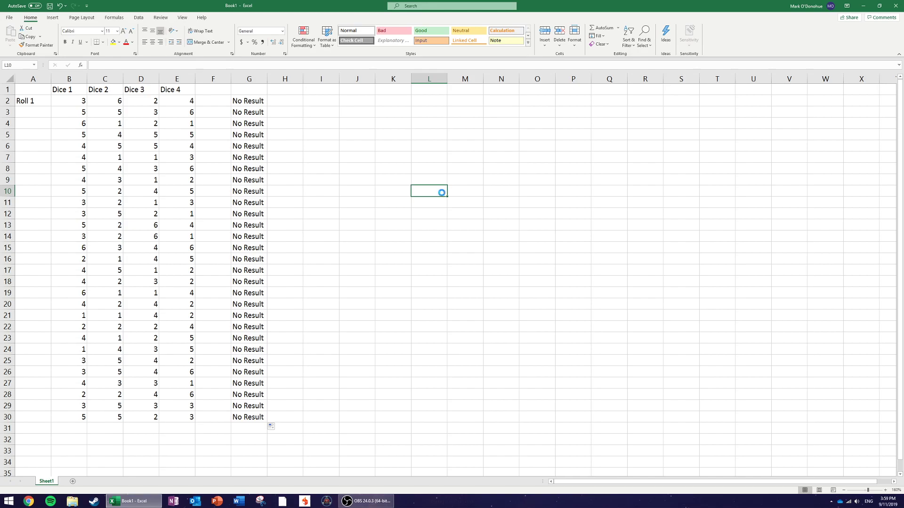
pyautogui.press('F9')
pyautogui.press('F9')
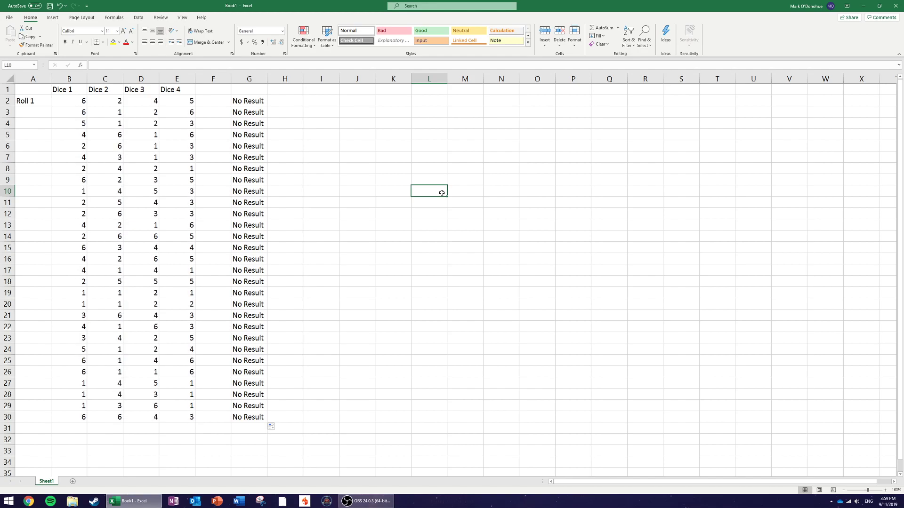
pyautogui.press('F9')
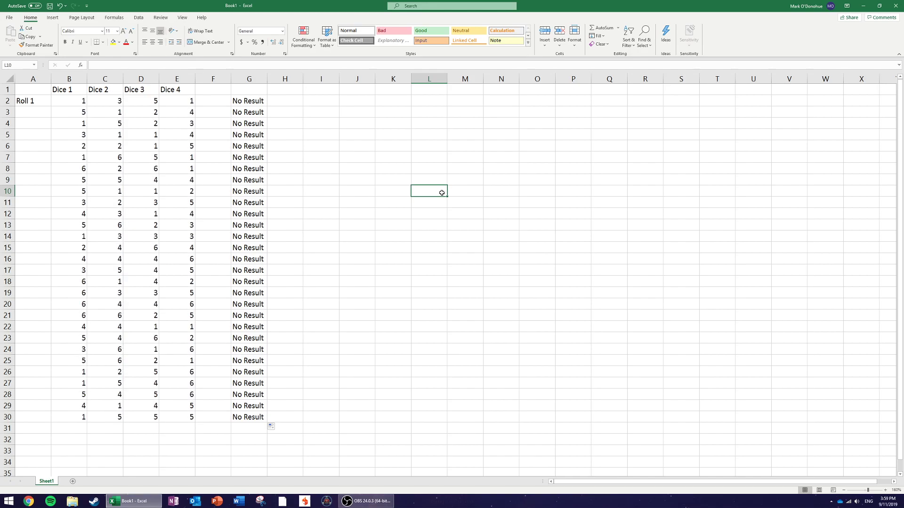
pyautogui.press('F9')
pyautogui.press('F9')
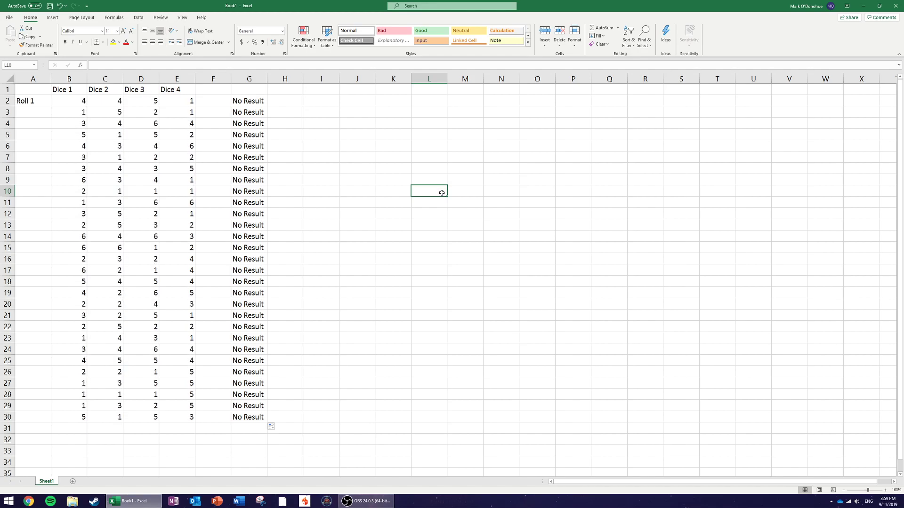
pyautogui.click(396, 121)
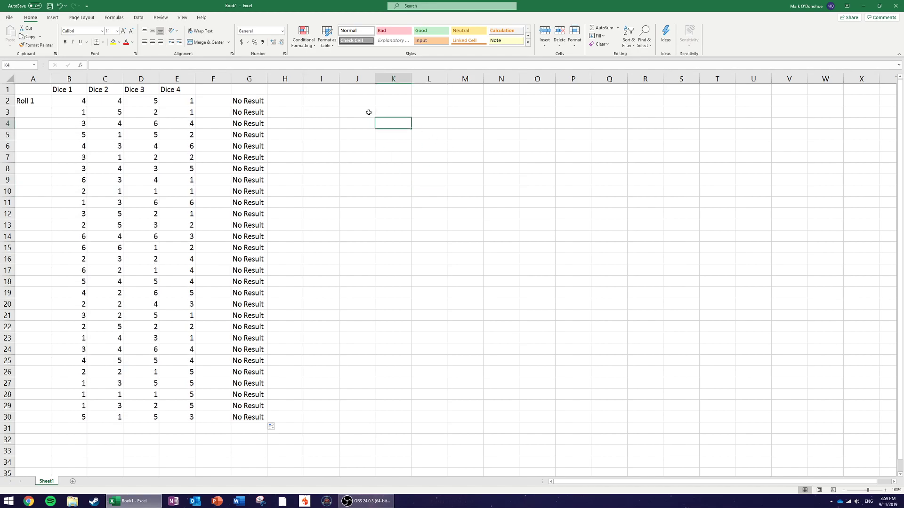
# Step: Overwrite the Roll 1 dice in B2:E2 with the fixed values 1, 2, 3 and 4
pyautogui.moveTo(74, 101); pyautogui.dragTo(163, 101)
pyautogui.press('F2')
pyautogui.press('Return')
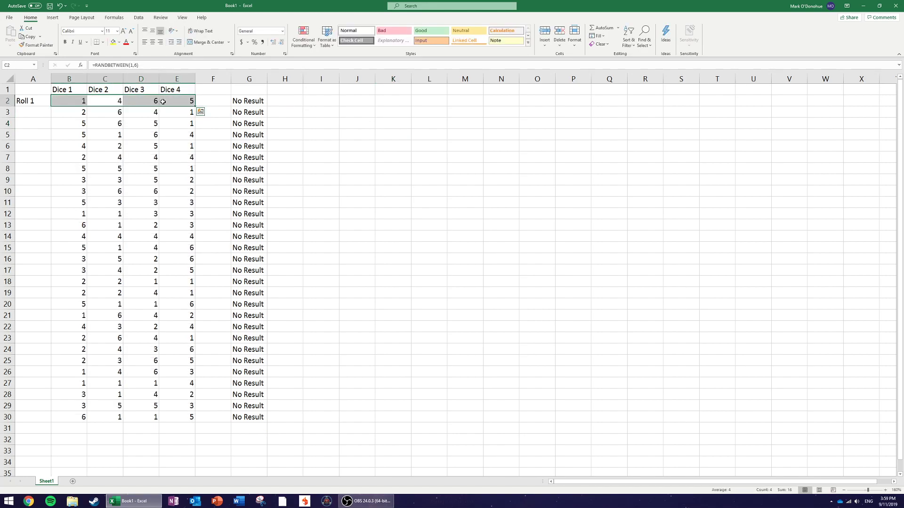
pyautogui.write('2')
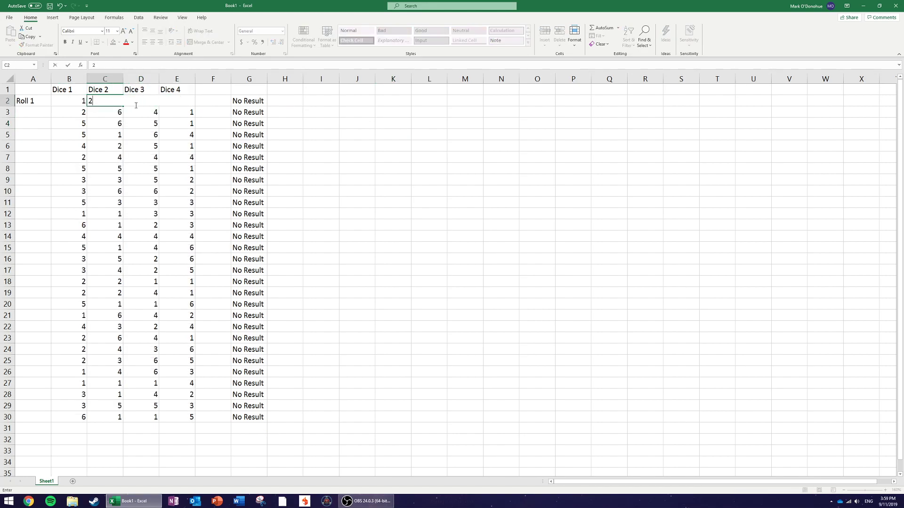
pyautogui.press('Return')
pyautogui.write('3')
pyautogui.press('Return')
pyautogui.write('2')
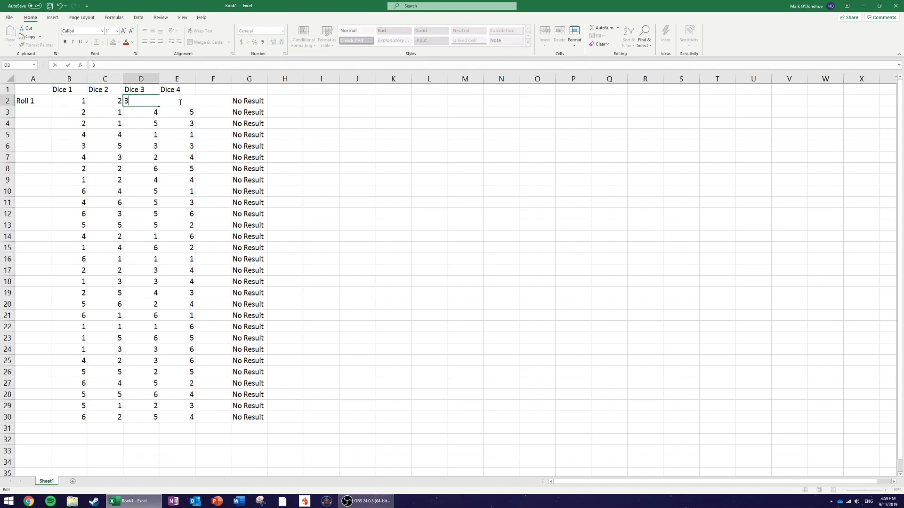
pyautogui.click(182, 123)
pyautogui.press('Up')
pyautogui.press('Up')
pyautogui.write('4')
pyautogui.press('Return')
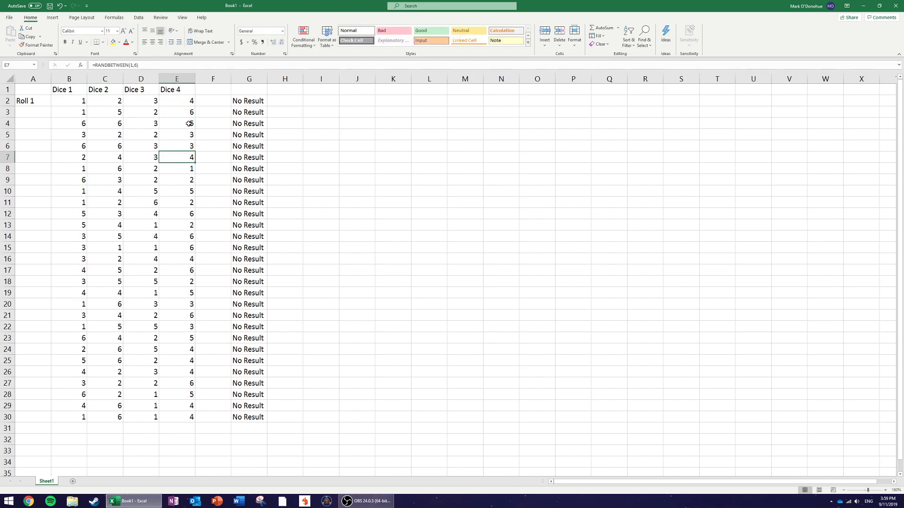
# Step: Set Dice 2, Dice 3 and Dice 4 of Roll 1 to 1 so that all four dice match
pyautogui.press('Up')
pyautogui.write('1')
pyautogui.press('Left')
pyautogui.write('1')
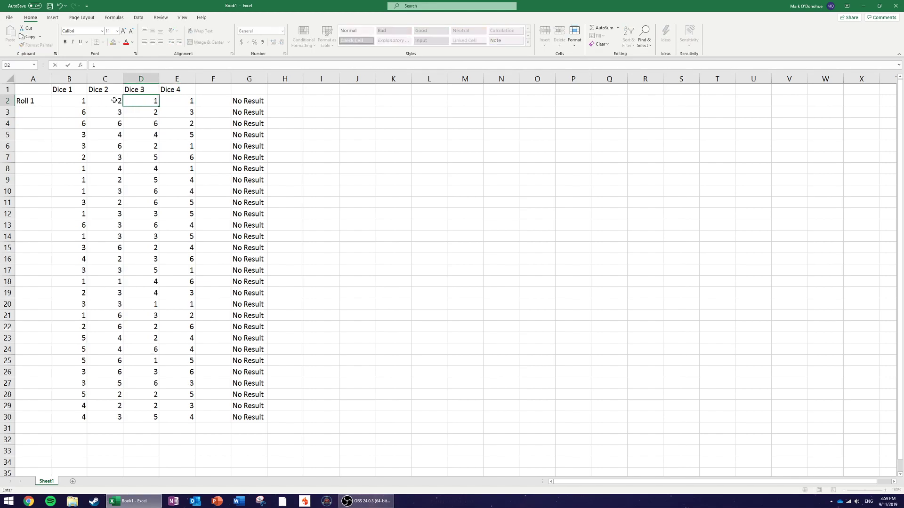
pyautogui.press('Left')
pyautogui.write('1')
# Step: Check the G2 formula and its result against the four matching dice in B2:E2
pyautogui.click(151, 149)
pyautogui.click(249, 100)
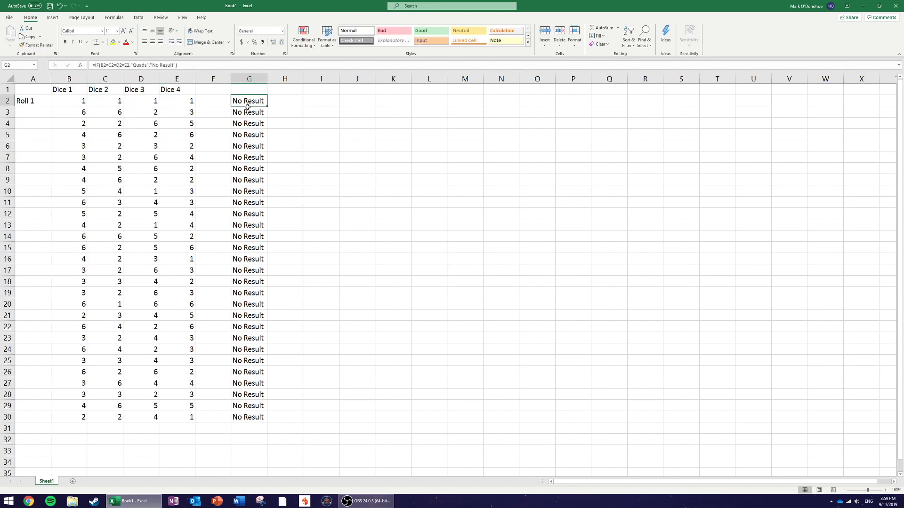
pyautogui.click(248, 146)
pyautogui.click(234, 103)
pyautogui.moveTo(84, 101); pyautogui.dragTo(191, 101)
pyautogui.click(244, 105)
pyautogui.click(247, 155)
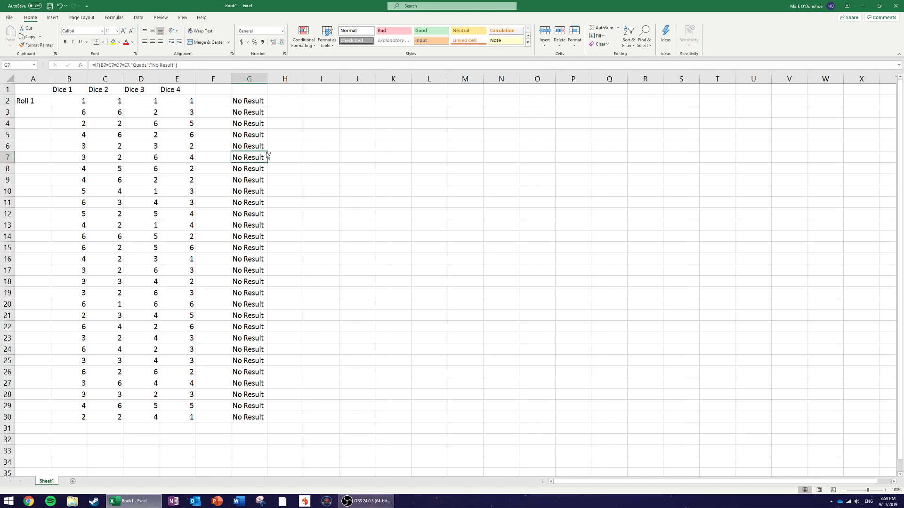
# Step: Undo the fixed dice values, the filled-down rows and the chained comparison in G2
pyautogui.hotkey('ctrl', 'z')
pyautogui.hotkey('ctrl', 'z')
pyautogui.hotkey('ctrl', 'z')
pyautogui.hotkey('ctrl', 'z')
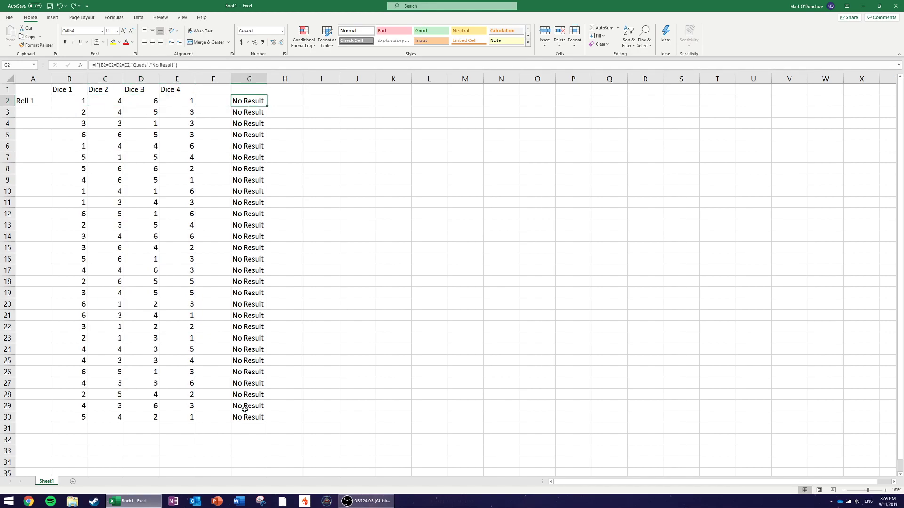
pyautogui.hotkey('ctrl', 'z')
pyautogui.click(242, 100)
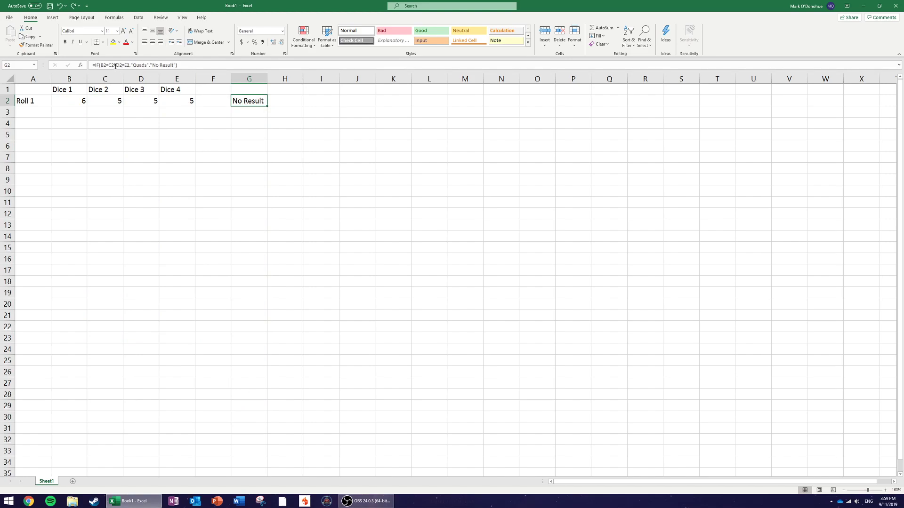
pyautogui.moveTo(100, 65); pyautogui.dragTo(156, 65)
pyautogui.click(323, 147)
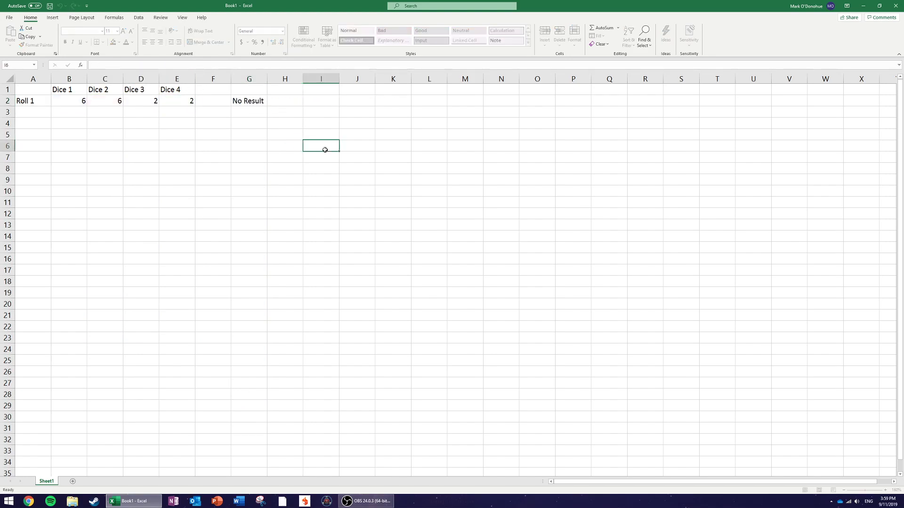
# Step: Replace the "No Result" argument in the G2 formula with the start of a nested IF(OR( test
pyautogui.click(265, 105)
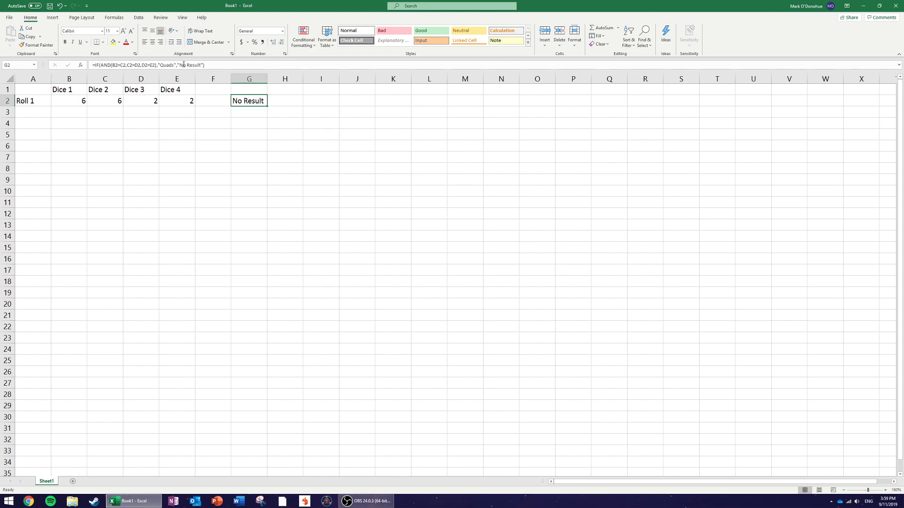
pyautogui.click(180, 66)
pyautogui.moveTo(179, 66); pyautogui.dragTo(204, 65)
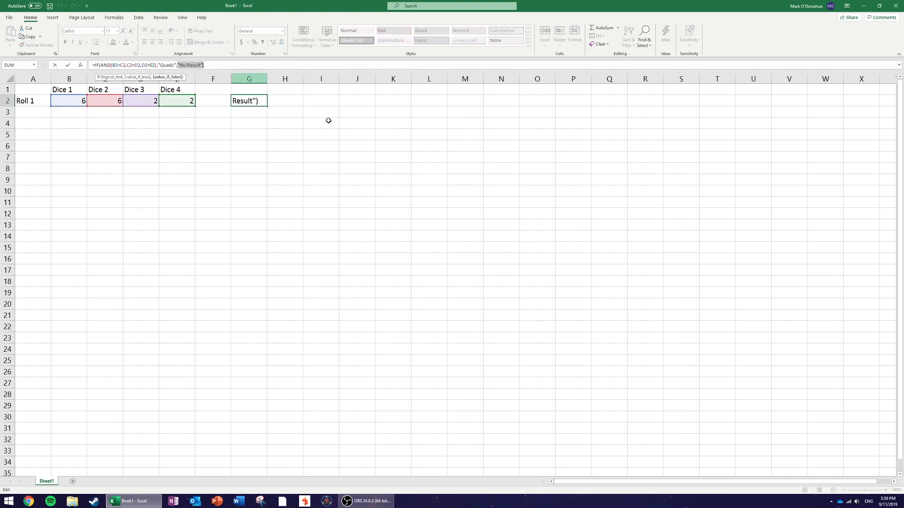
pyautogui.press('BackSpace')
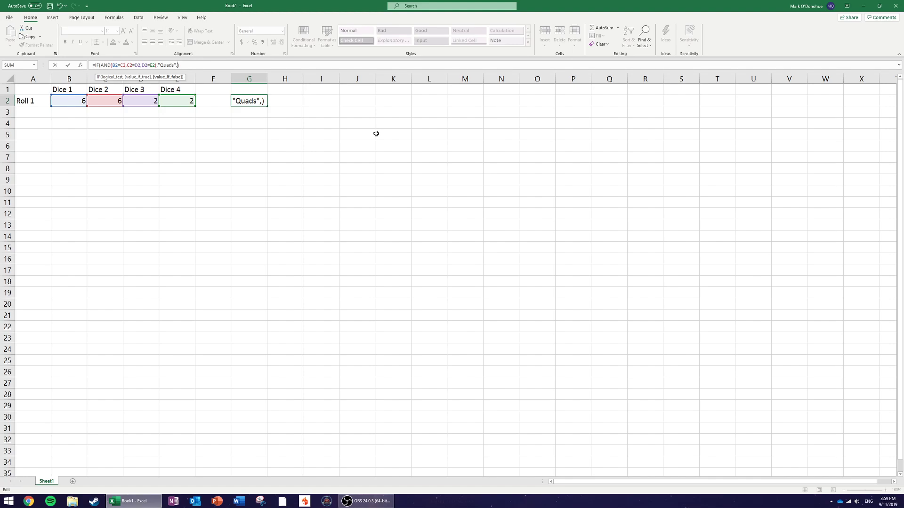
pyautogui.write('IF')
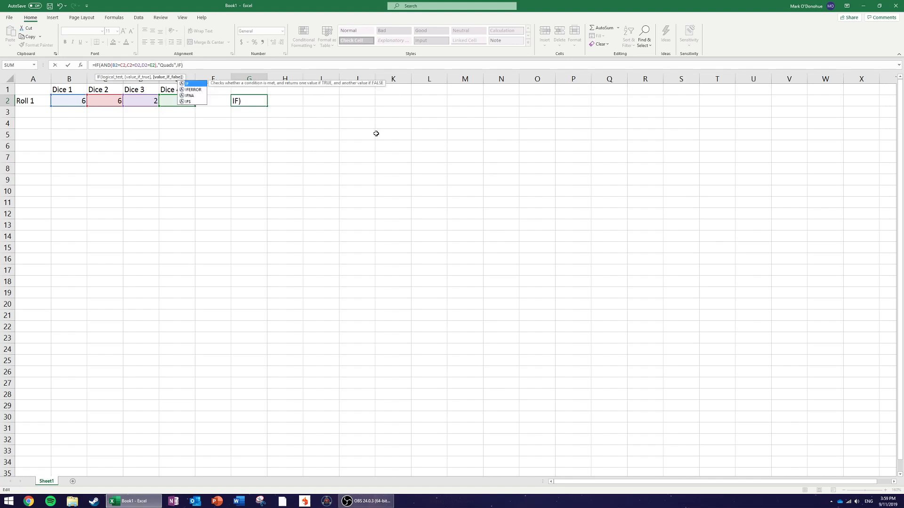
pyautogui.write('(OR')
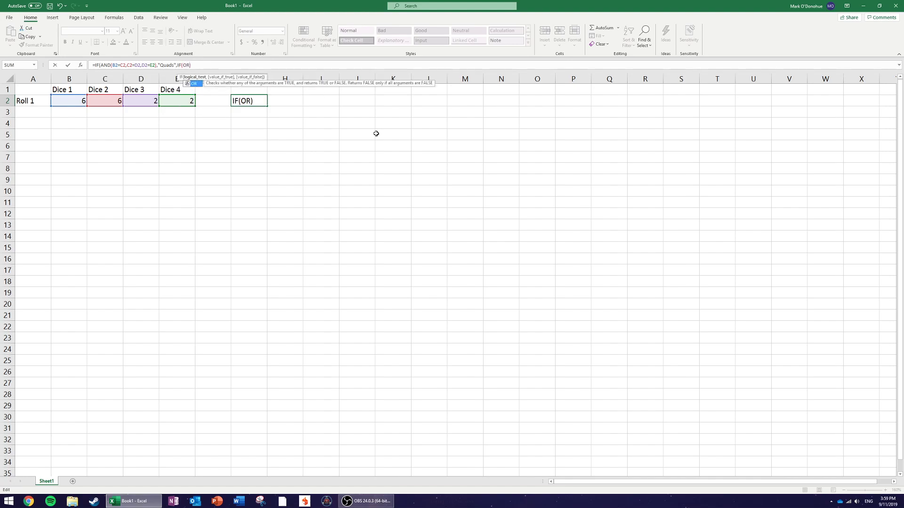
pyautogui.write('(')
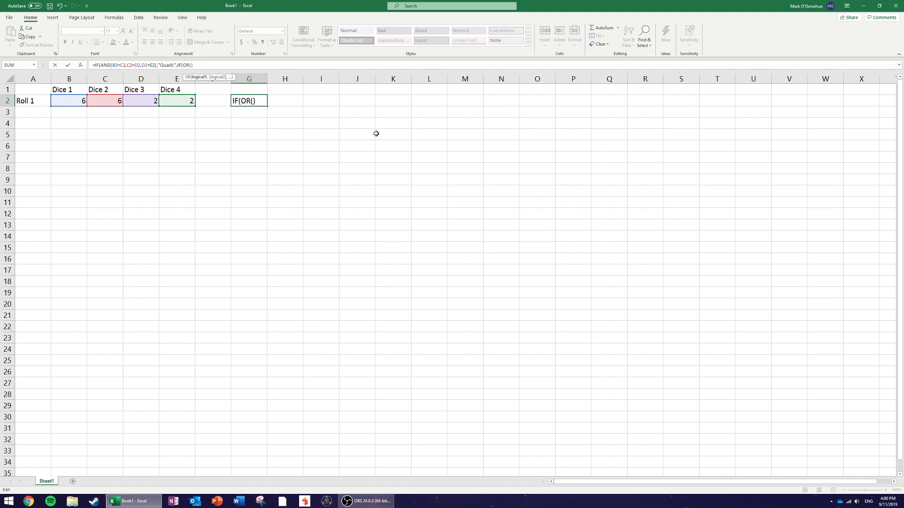
# Step: Add AND(B2=C2,C2=D2) as the first condition of the nested OR in G2
pyautogui.write('AND(')
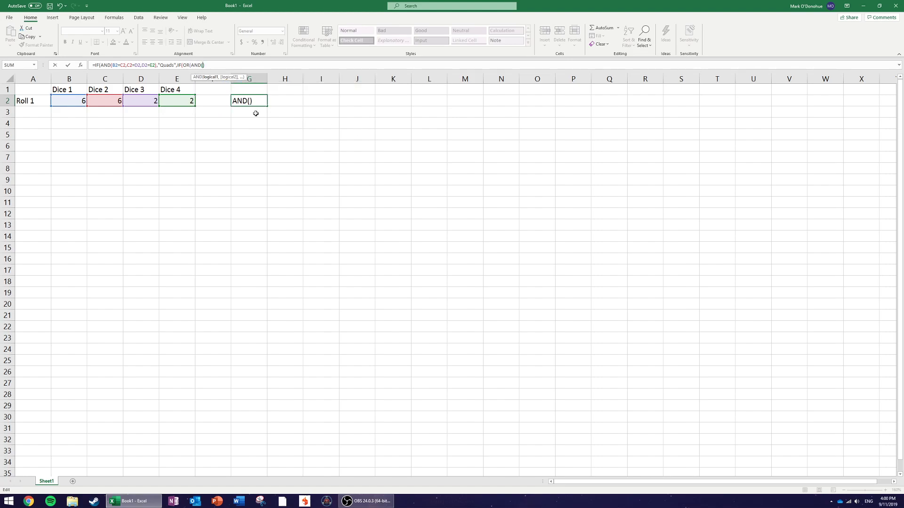
pyautogui.click(81, 101)
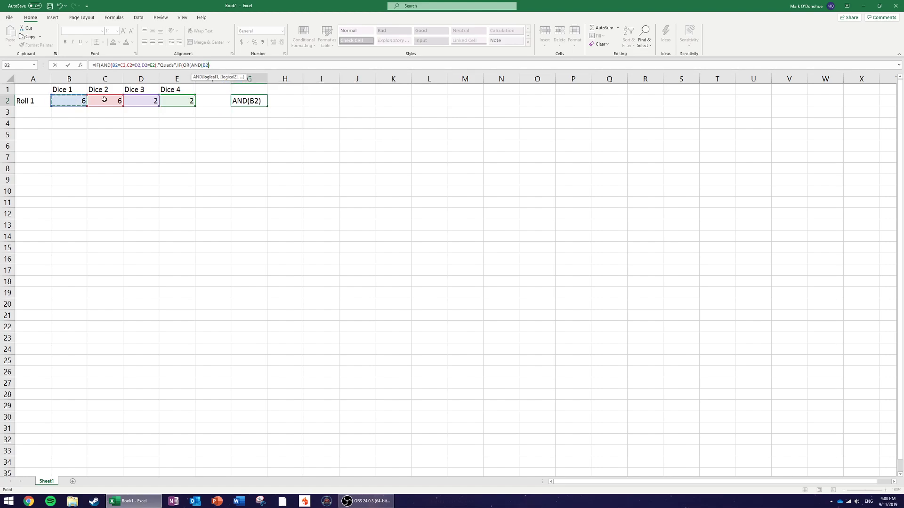
pyautogui.write('=')
pyautogui.click(105, 100)
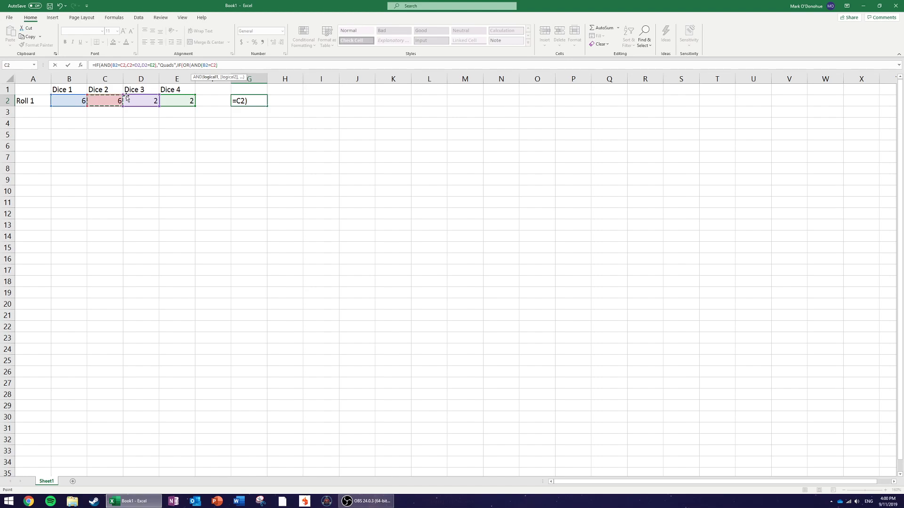
pyautogui.write(',')
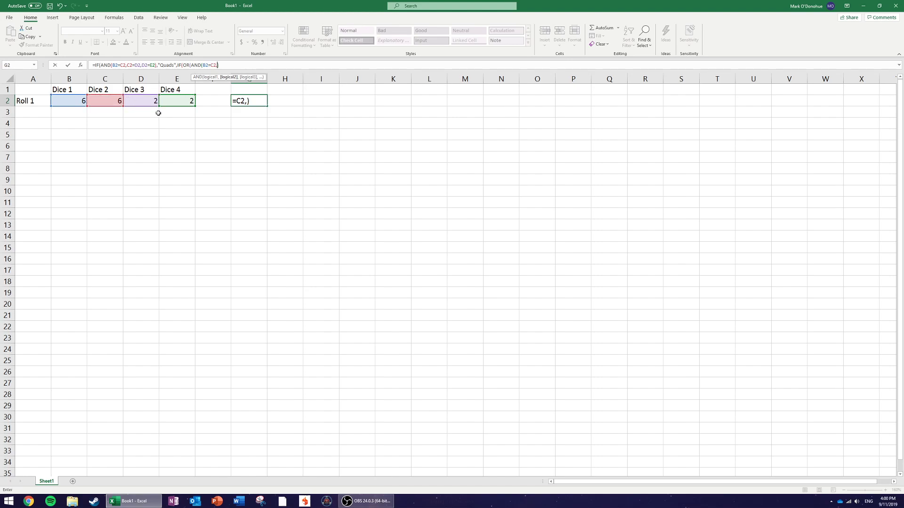
pyautogui.click(112, 101)
pyautogui.write('=')
pyautogui.click(141, 101)
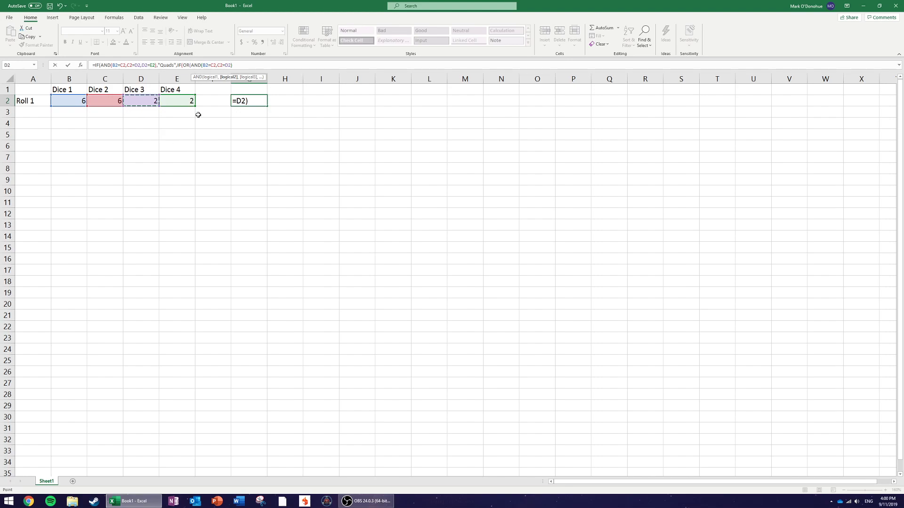
pyautogui.write(')')
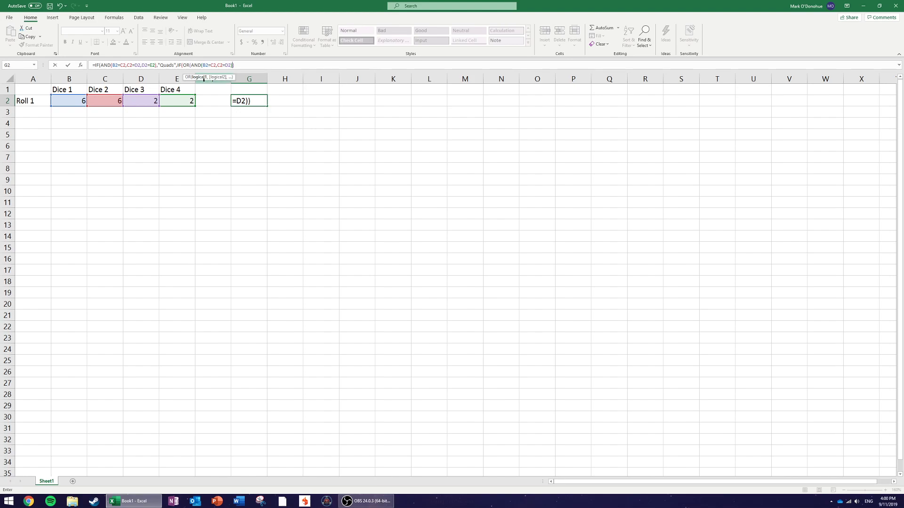
# Step: Add AND(C2=D2,D2=E2) as the second condition of the OR to match Dice 2, 3 and 4
pyautogui.write(',')
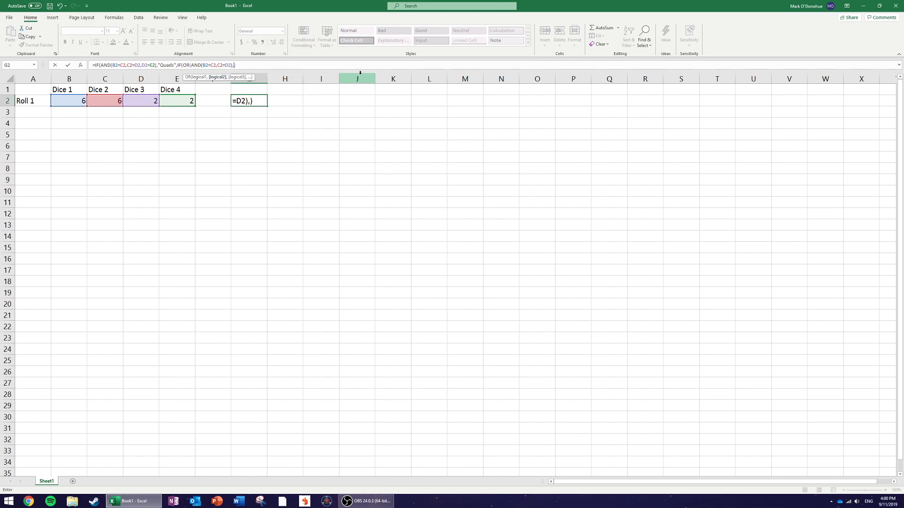
pyautogui.write('AND(')
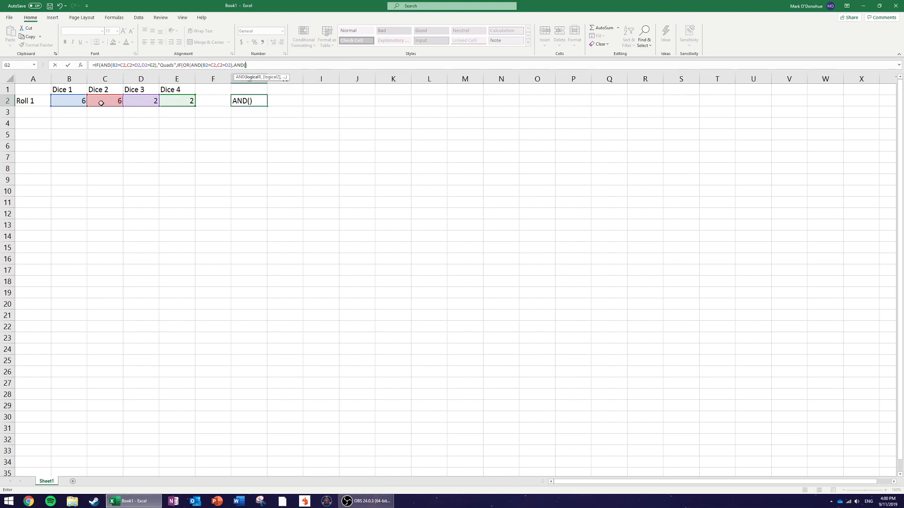
pyautogui.click(95, 102)
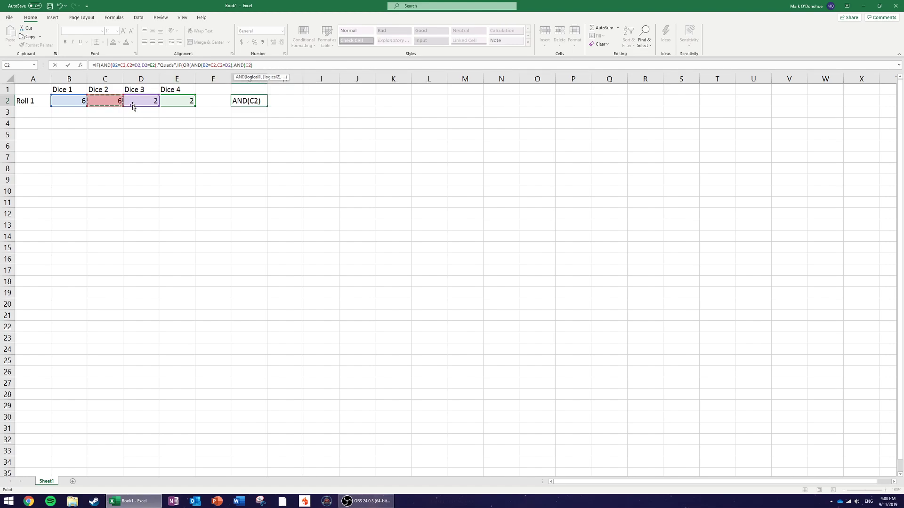
pyautogui.write('=')
pyautogui.click(132, 101)
pyautogui.write(',')
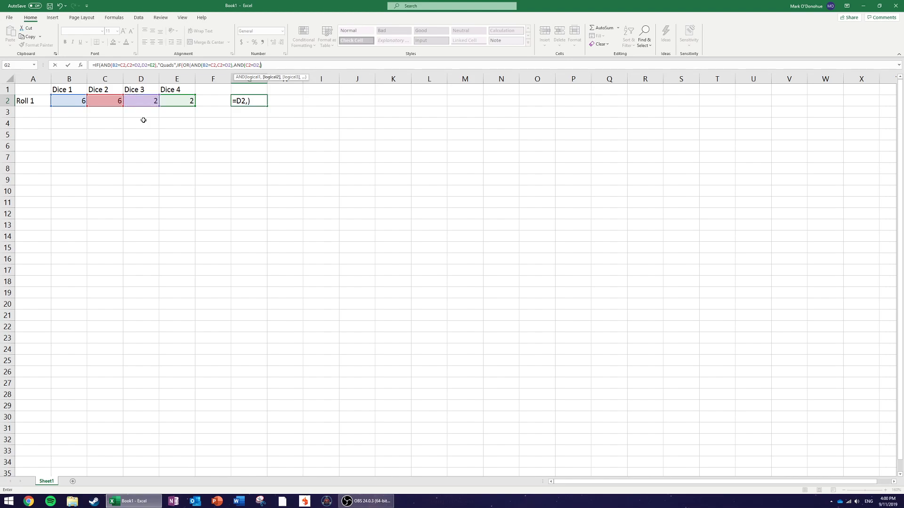
pyautogui.click(140, 101)
pyautogui.write('=')
pyautogui.click(177, 103)
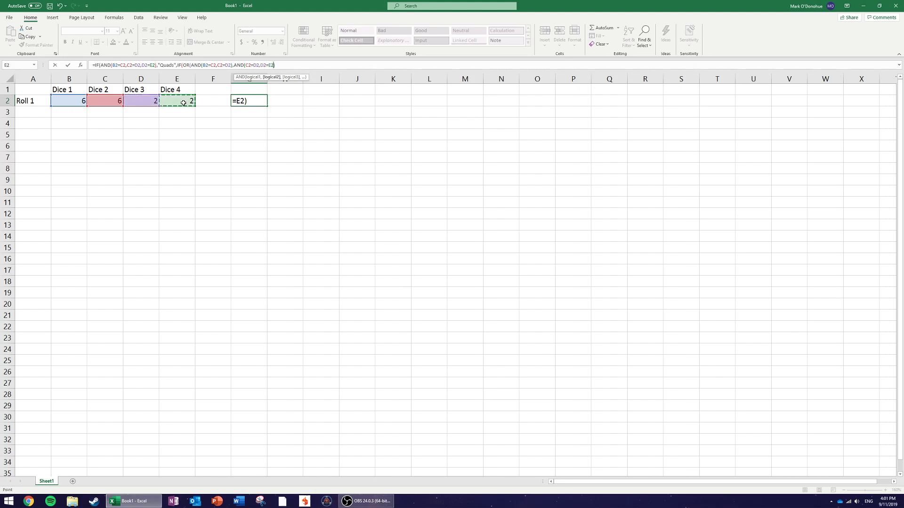
pyautogui.write(')')
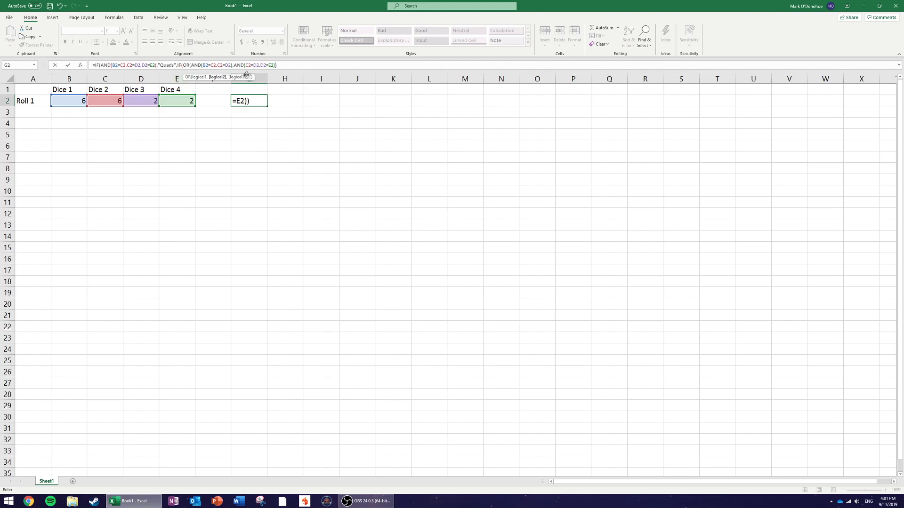
# Step: Add AND(B2=C2,C2=E2) as the third OR condition to match Dice 1, 2 and 4
pyautogui.write(',AND')
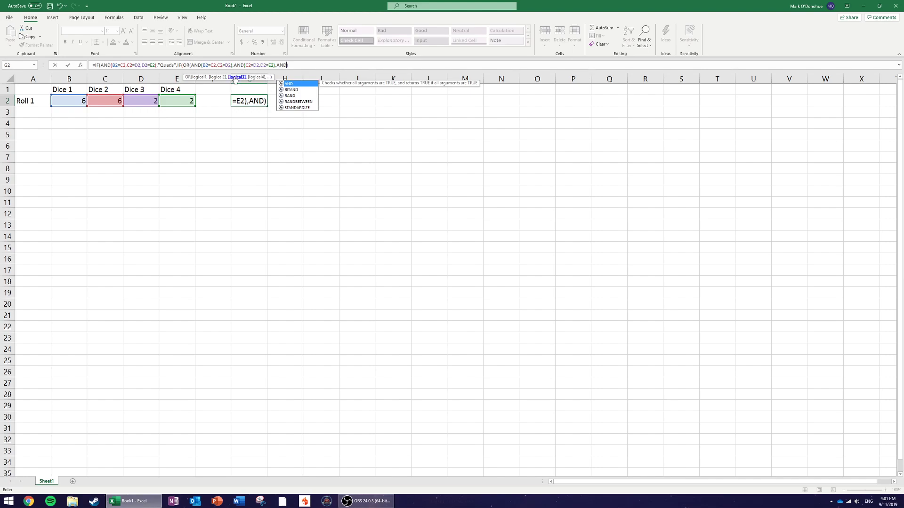
pyautogui.write('(')
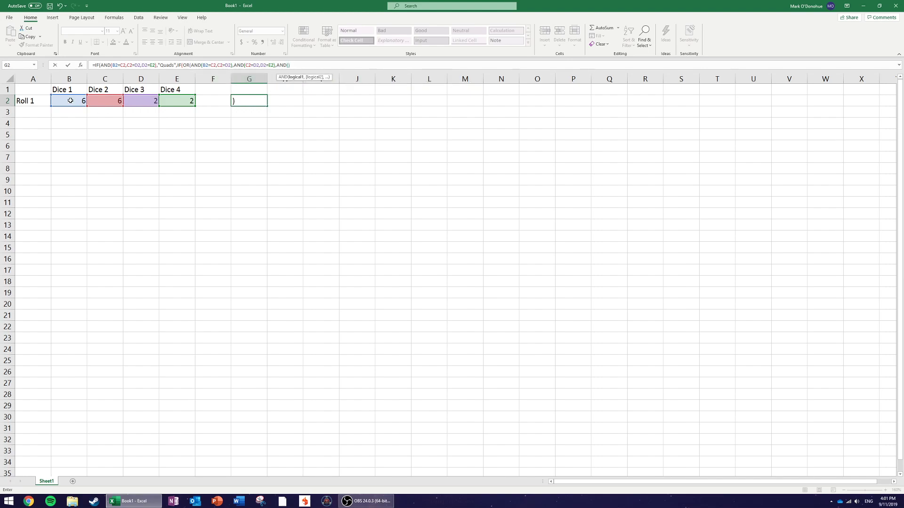
pyautogui.click(70, 101)
pyautogui.write('=')
pyautogui.click(105, 101)
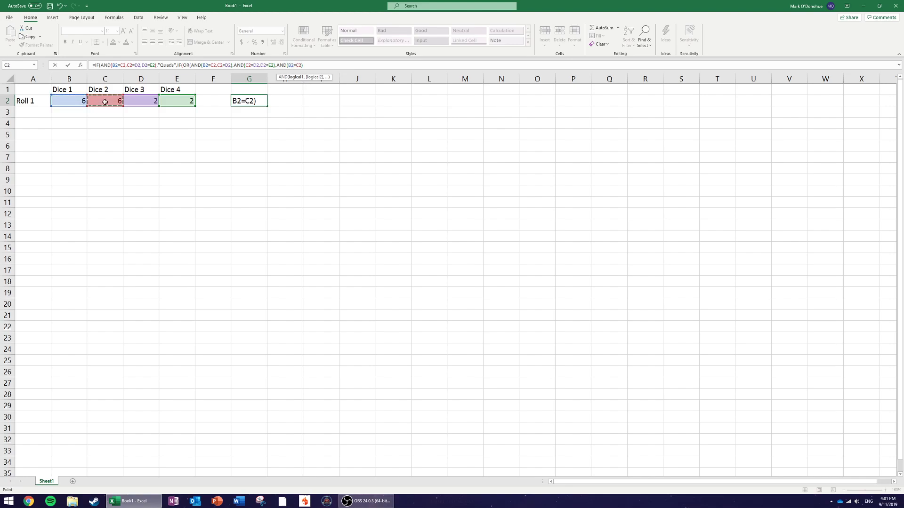
pyautogui.write(',')
pyautogui.click(108, 101)
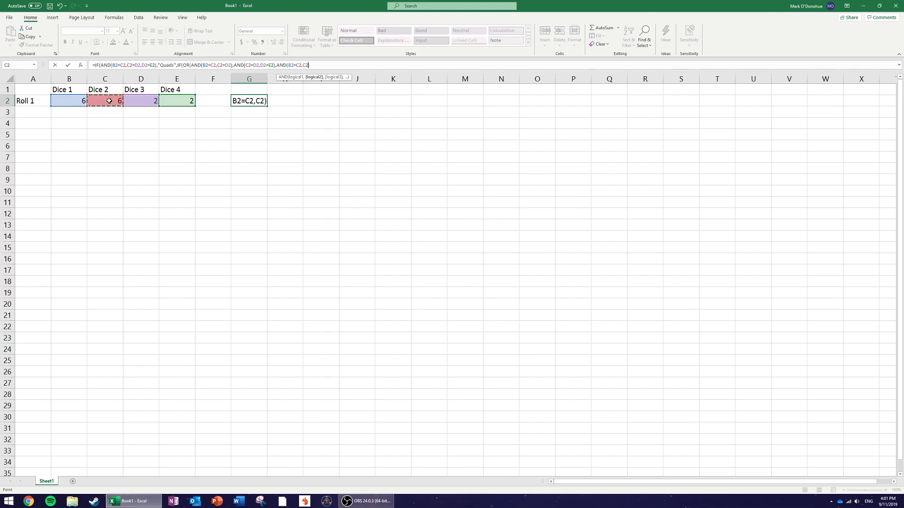
pyautogui.write('=')
pyautogui.click(184, 101)
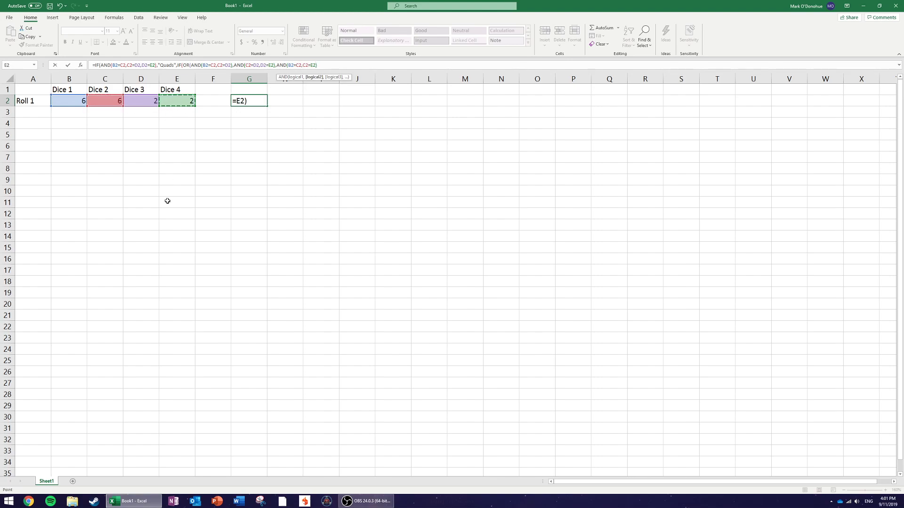
pyautogui.write(')')
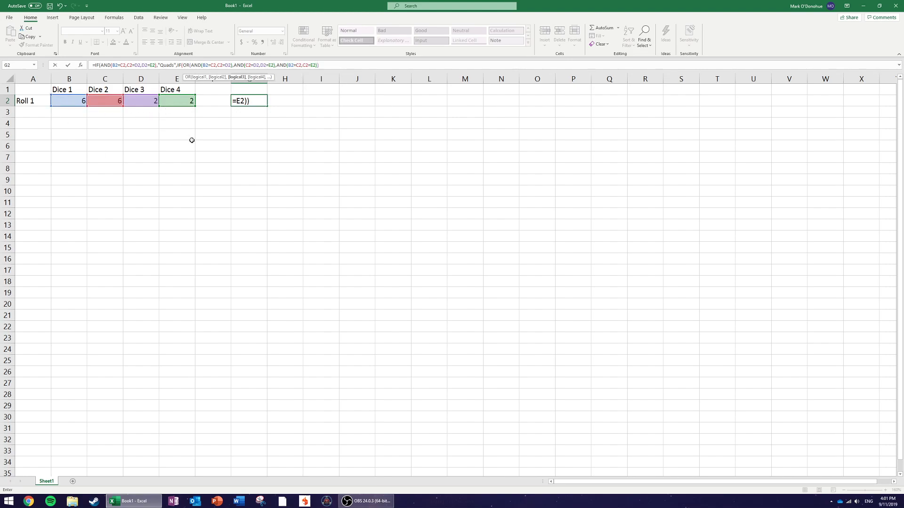
# Step: Add AND(B2=D2,D2=E2) as the fourth OR condition to match Dice 1, 3 and 4
pyautogui.write(',AND(')
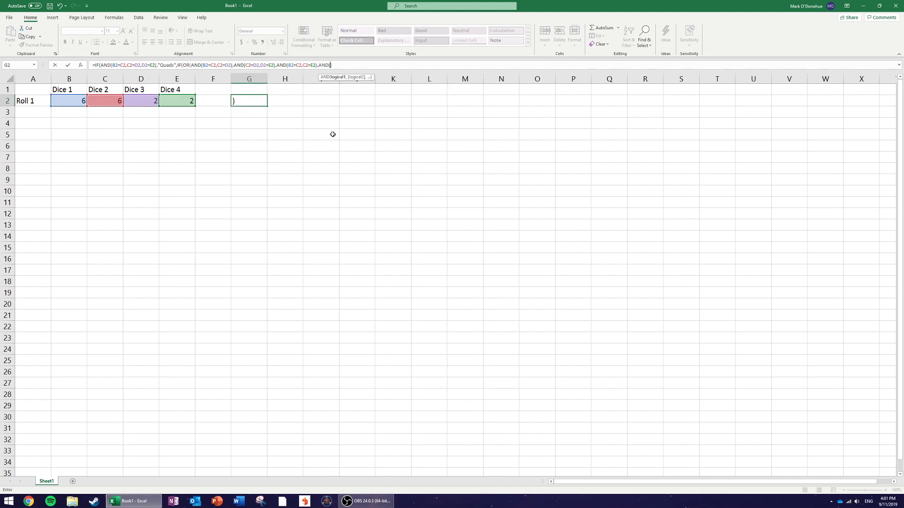
pyautogui.click(73, 102)
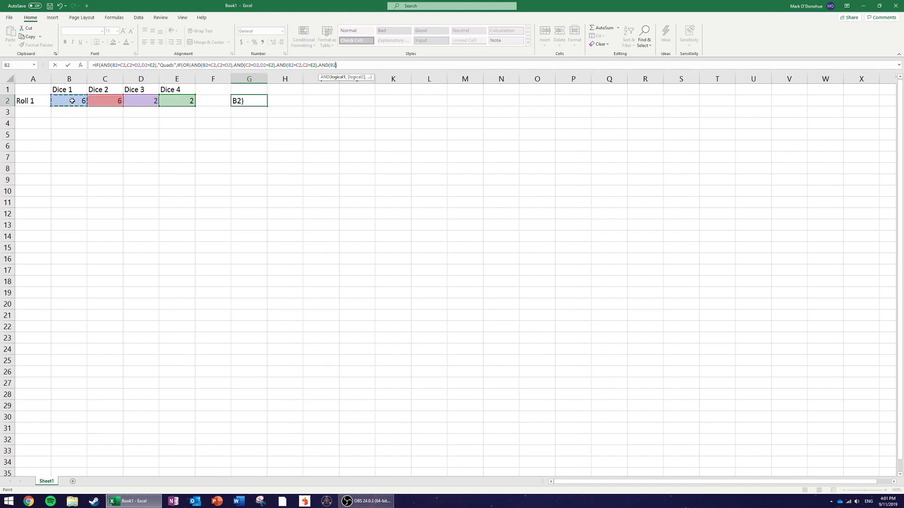
pyautogui.write('=')
pyautogui.click(139, 100)
pyautogui.write(',')
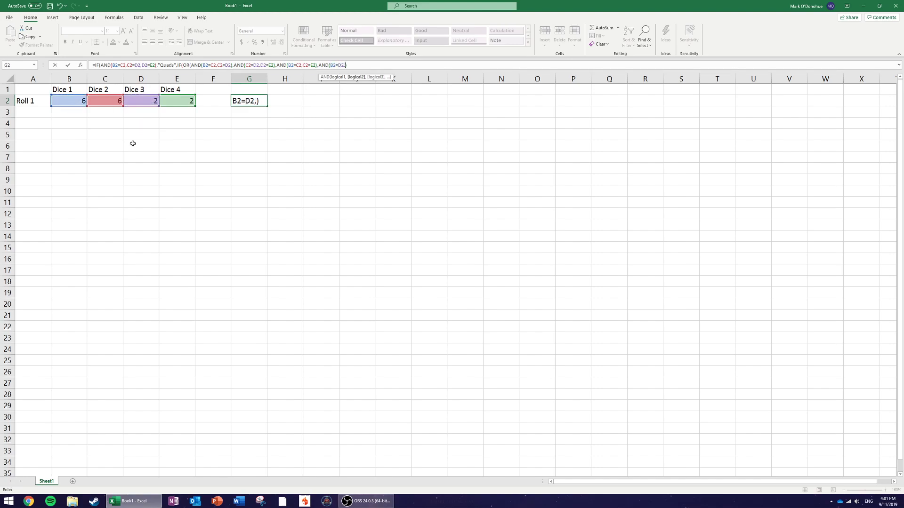
pyautogui.click(134, 100)
pyautogui.write('=')
pyautogui.click(175, 101)
pyautogui.write('))')
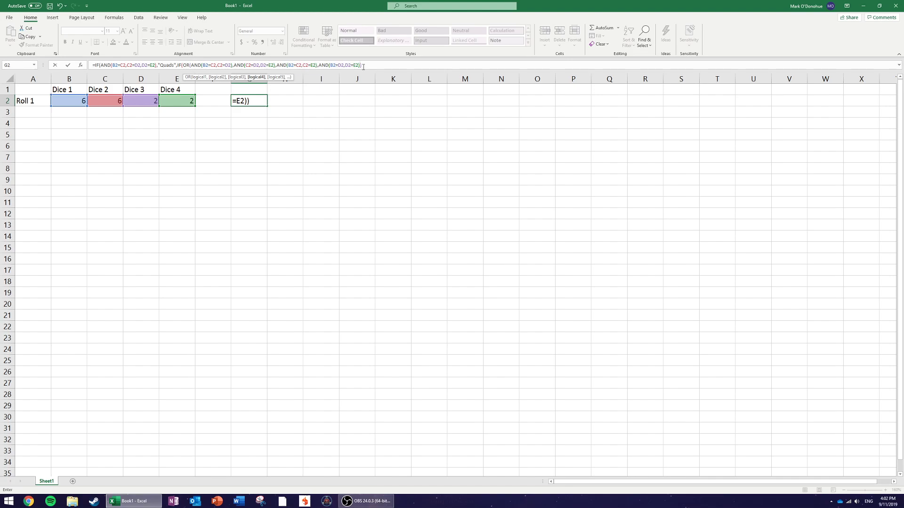
# Step: Close the OR, give the nested IF the results "Trips" and "No Result", and commit the G2 formula
pyautogui.write(')')
pyautogui.click(192, 66)
pyautogui.click(362, 65)
pyautogui.write(',')
pyautogui.write('"Trips')
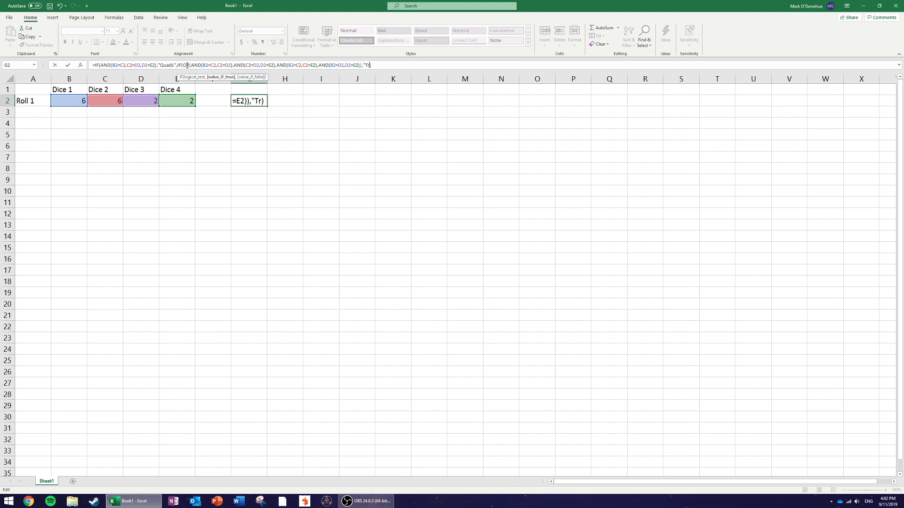
pyautogui.write('","No Result"')
pyautogui.press('Right')
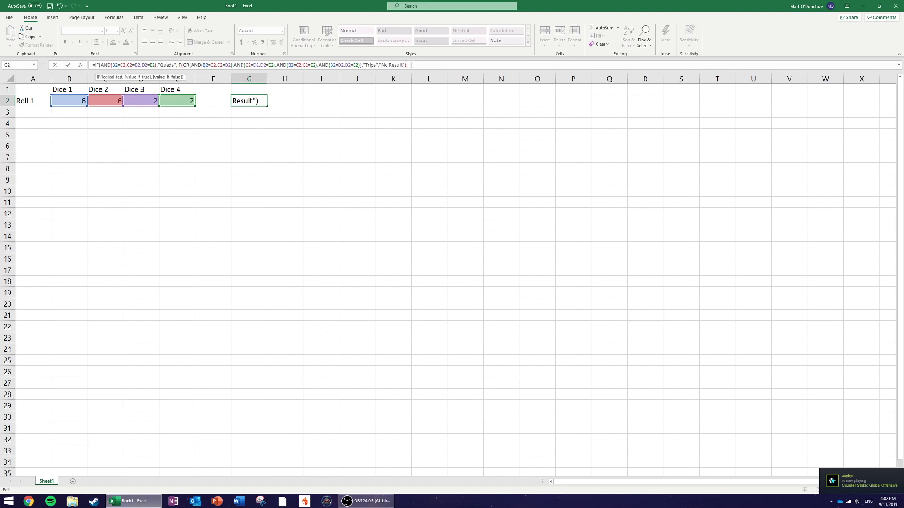
pyautogui.write(')')
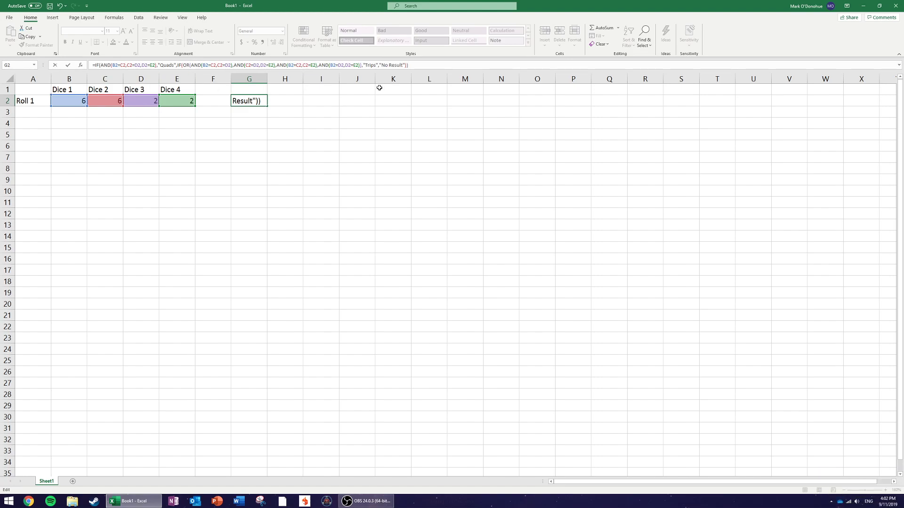
pyautogui.press('Return')
# Step: Review the complete nested IF formula in G2 and leave it without changes
pyautogui.click(241, 101)
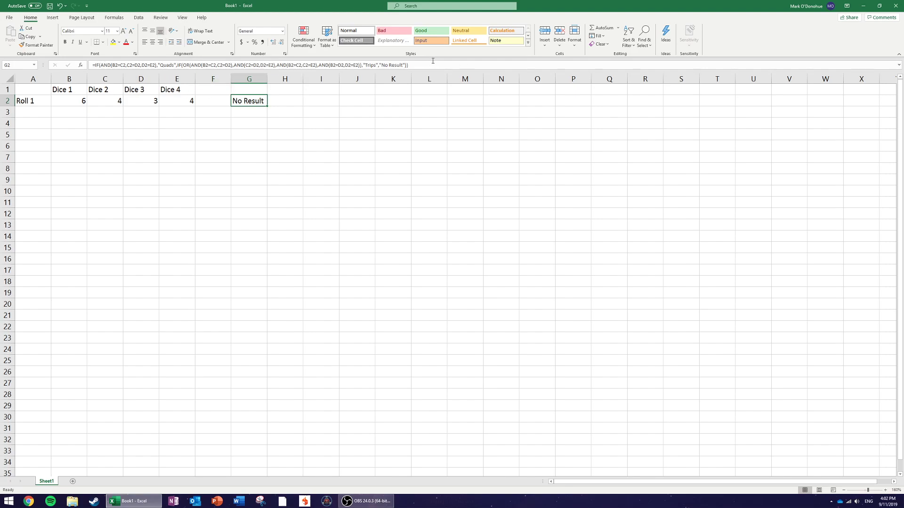
pyautogui.moveTo(431, 65); pyautogui.dragTo(79, 64)
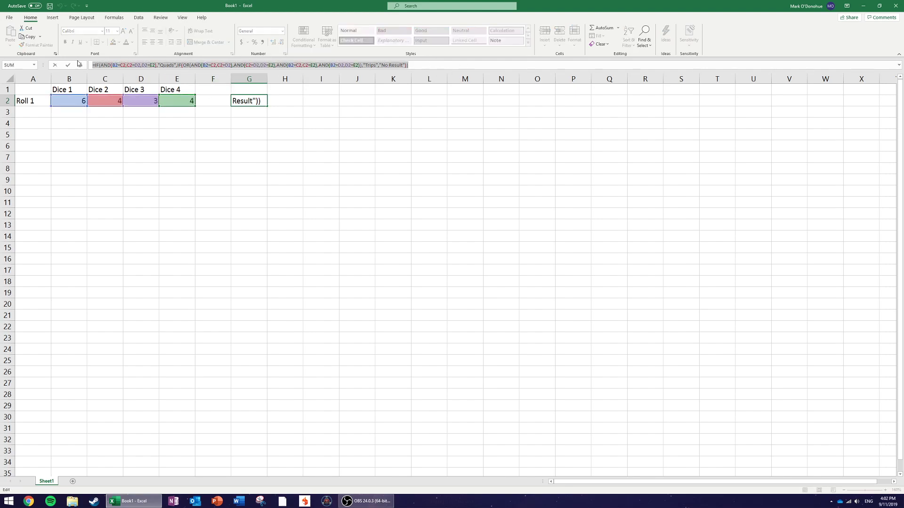
pyautogui.click(141, 65)
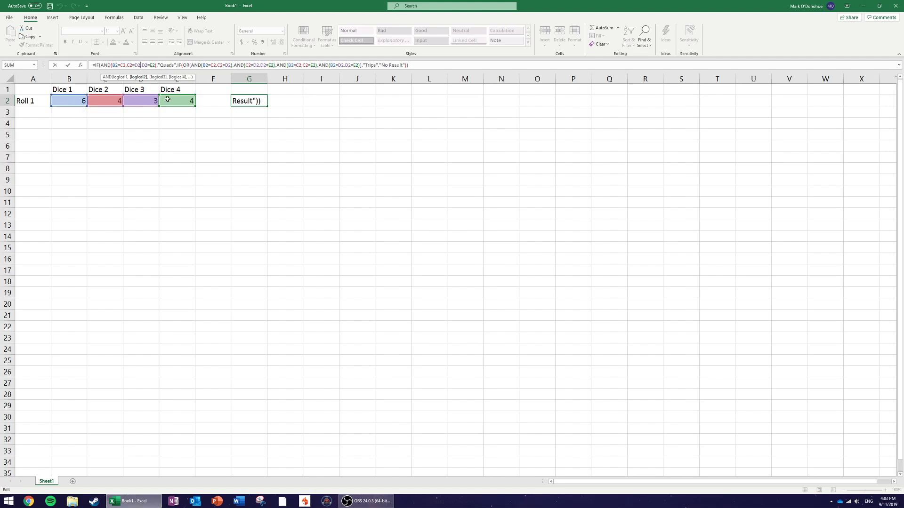
pyautogui.click(174, 154)
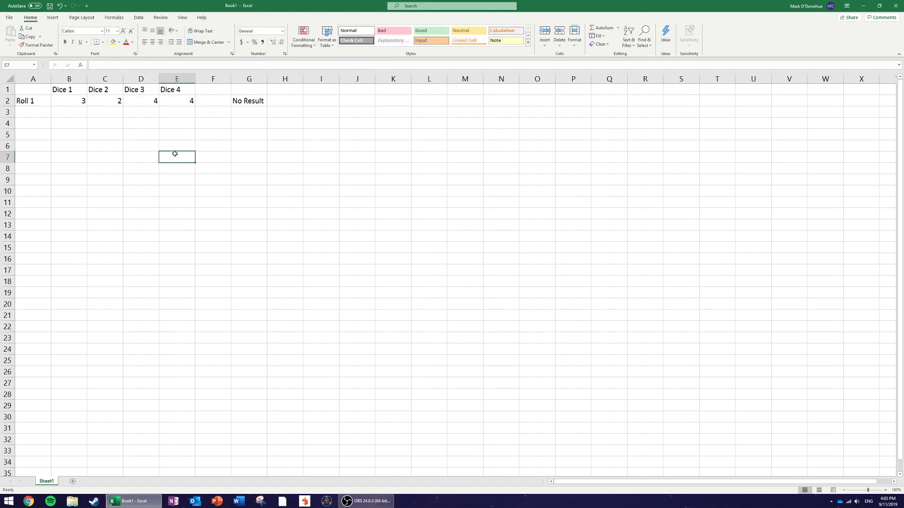
# Step: Try to replace the "No Result" argument of the G2 formula with another nested IF
pyautogui.click(255, 100)
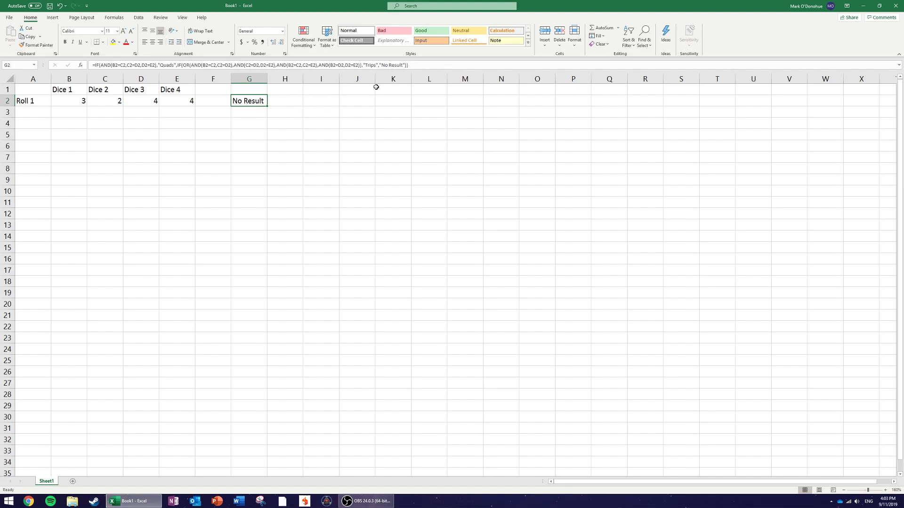
pyautogui.moveTo(380, 66); pyautogui.dragTo(405, 66)
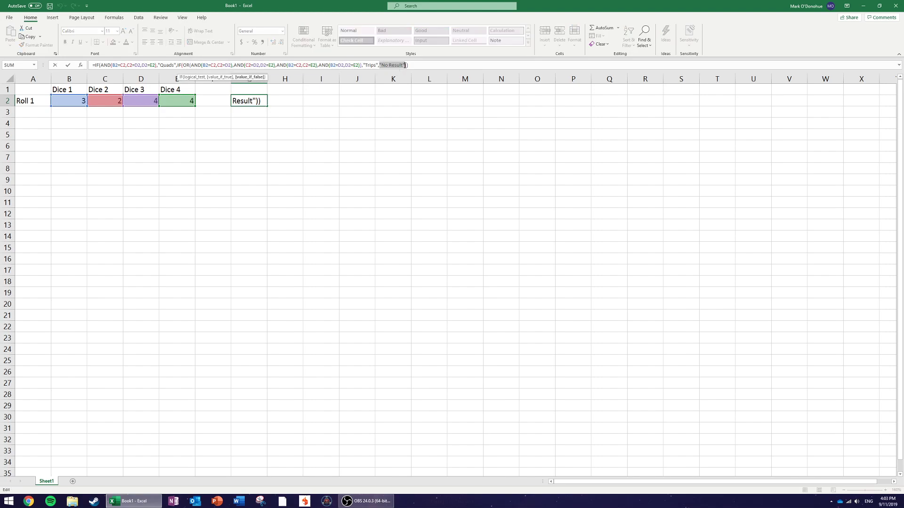
pyautogui.moveTo(406, 65); pyautogui.dragTo(403, 66)
pyautogui.write('IFD')
pyautogui.press('BackSpace')
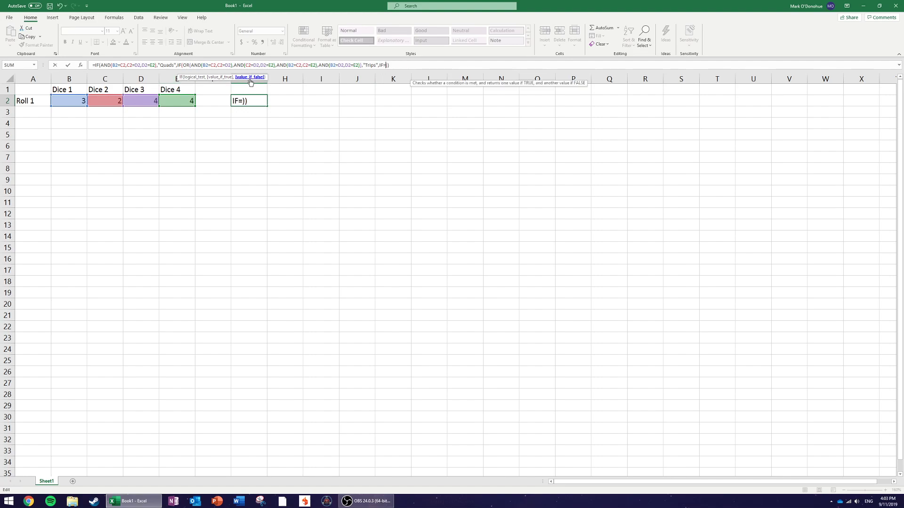
pyautogui.write('(')
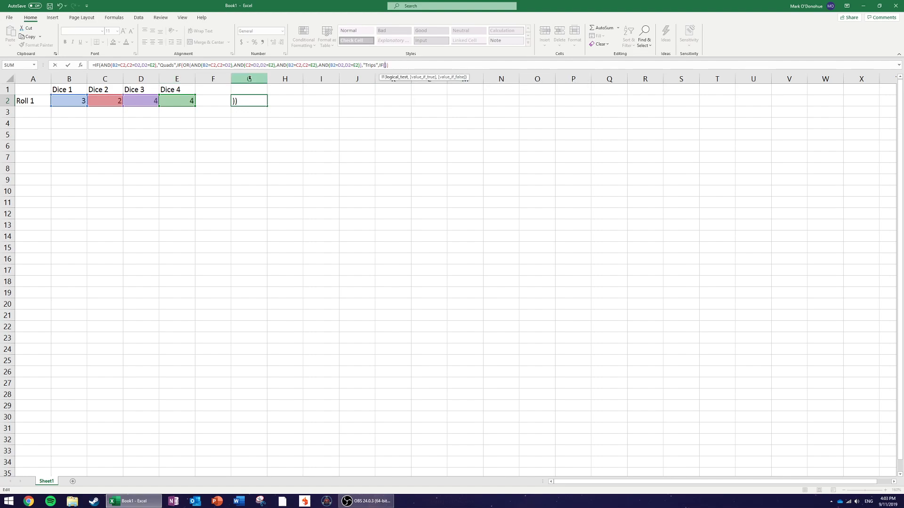
# Step: Remove the unfinished third IF from G2, restore "No Result" as the last argument and commit the formula
pyautogui.click(360, 64)
pyautogui.write(')')
pyautogui.press('BackSpace')
pyautogui.press('BackSpace')
pyautogui.press('BackSpace')
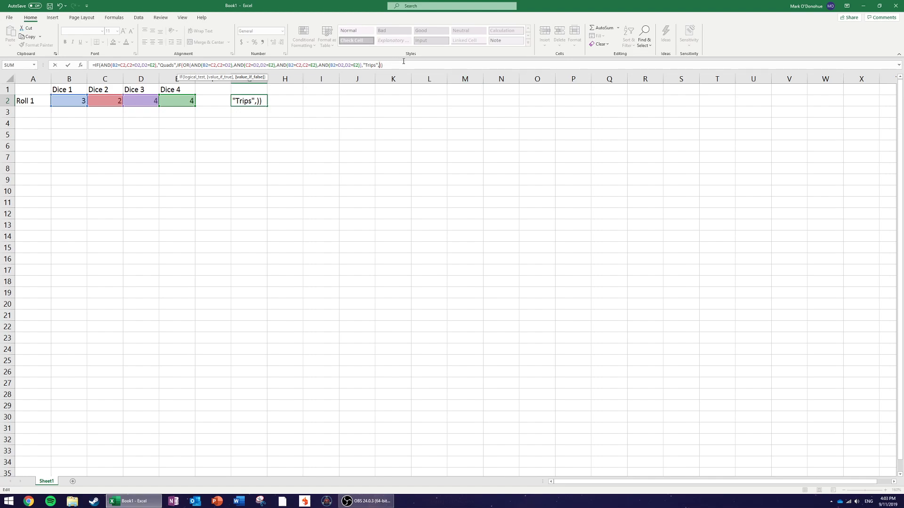
pyautogui.write('No Result")')
pyautogui.press('Return')
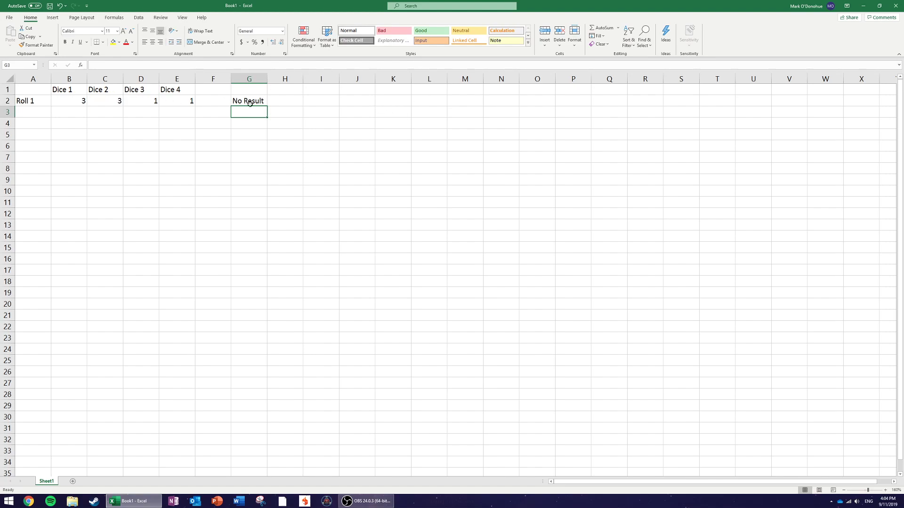
# Step: Recalculate the sheet repeatedly to reroll the dice, and inspect Dice 1, 2 and 4 against the result
pyautogui.click(322, 100)
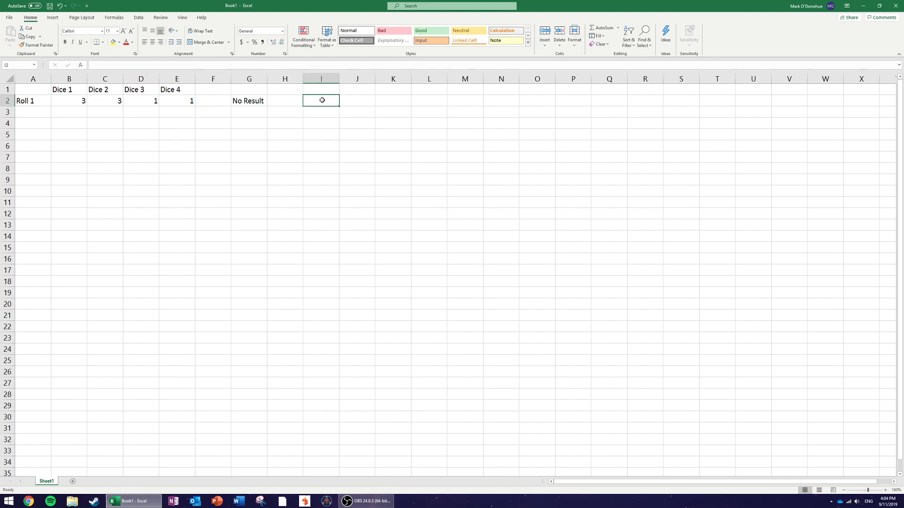
pyautogui.press('F9')
pyautogui.press('F9')
pyautogui.press('F9')
pyautogui.press('F9')
pyautogui.press('F9')
pyautogui.click(72, 101)
pyautogui.click(103, 100)
pyautogui.click(174, 102)
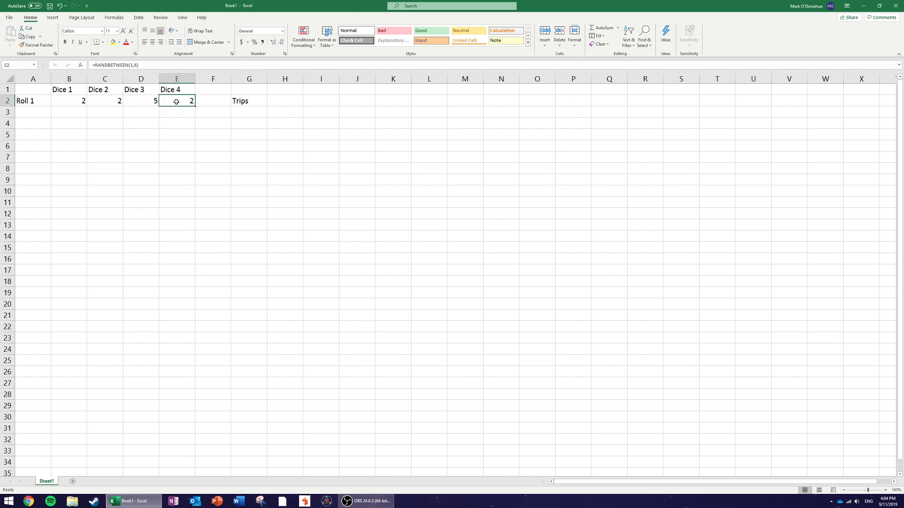
# Step: Examine the AND(B2=C2,C2=E2) condition within the G2 formula and leave the formula without changes
pyautogui.click(243, 101)
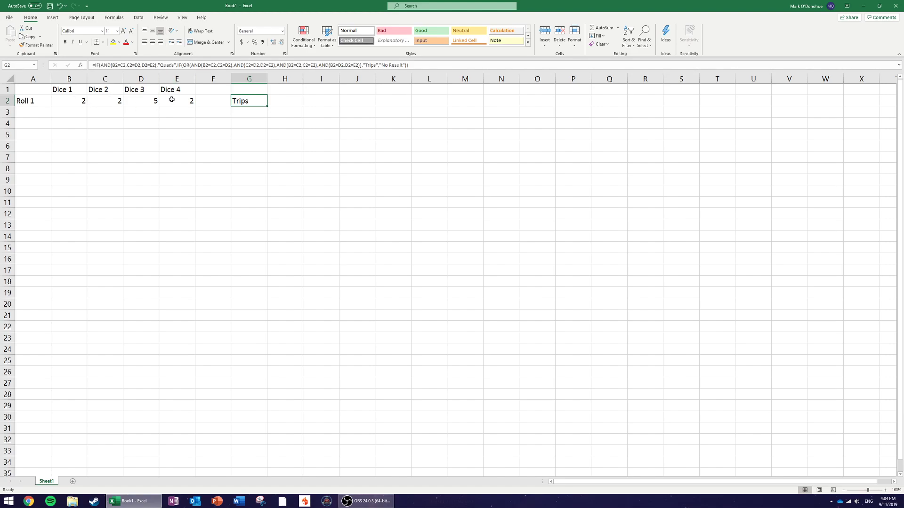
pyautogui.click(292, 65)
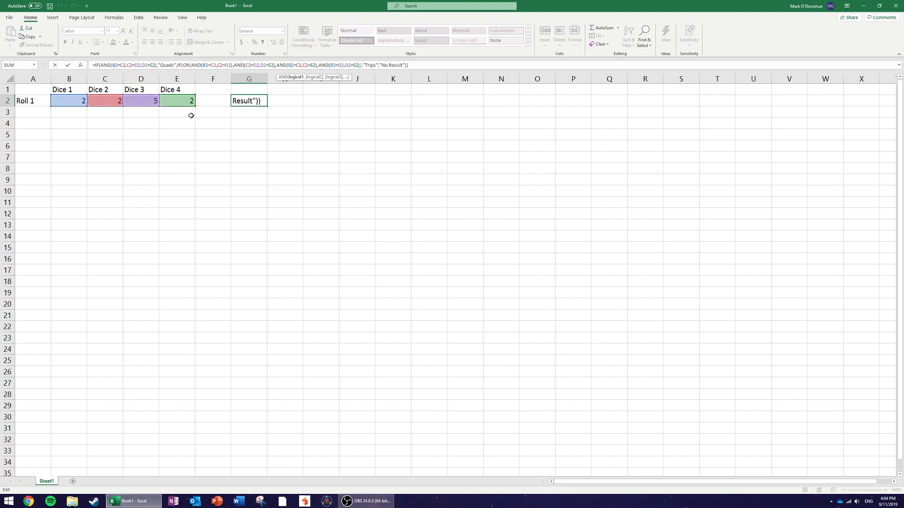
pyautogui.moveTo(278, 65); pyautogui.dragTo(317, 65)
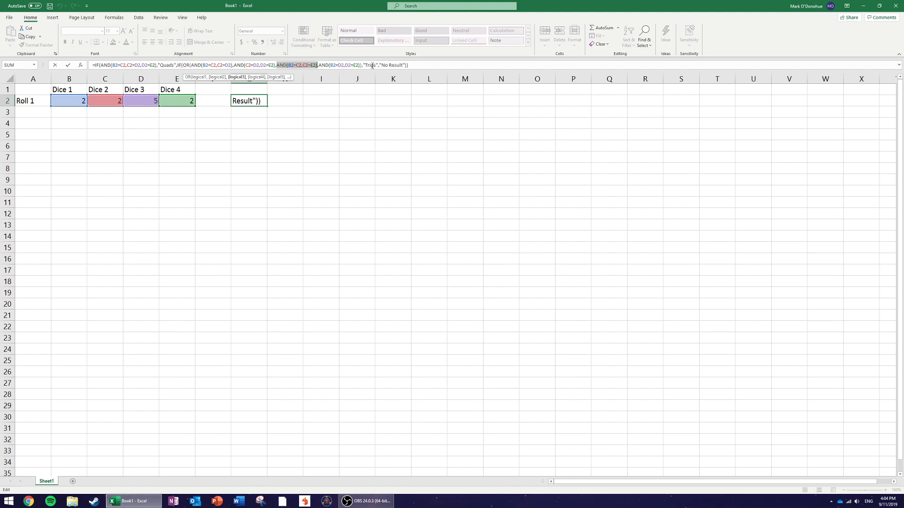
pyautogui.click(393, 112)
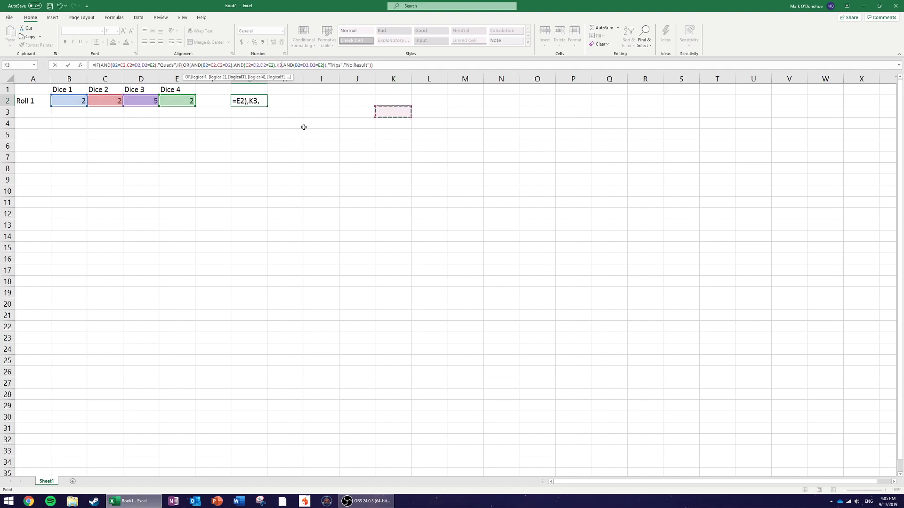
pyautogui.press('Escape')
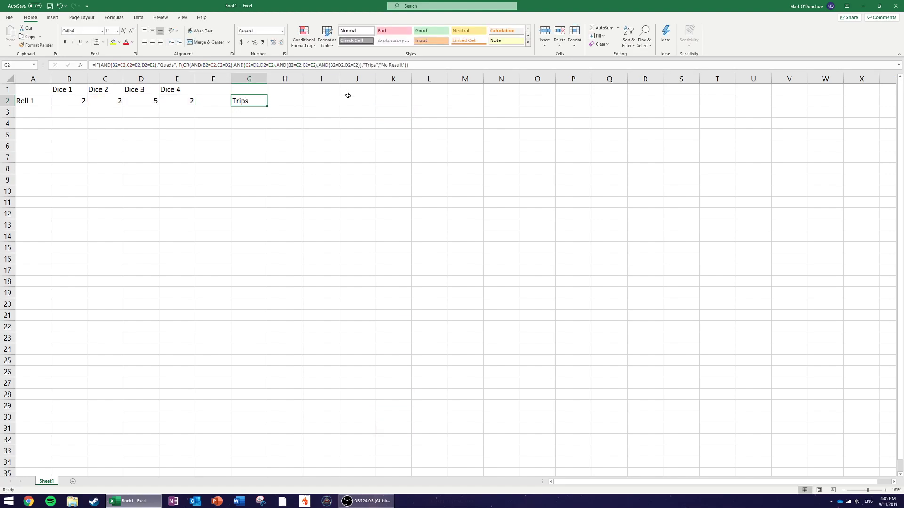
# Step: Reroll the dice and compare the four values in B2:E2 with the result in G2
pyautogui.click(312, 109)
pyautogui.press('F9')
pyautogui.press('F9')
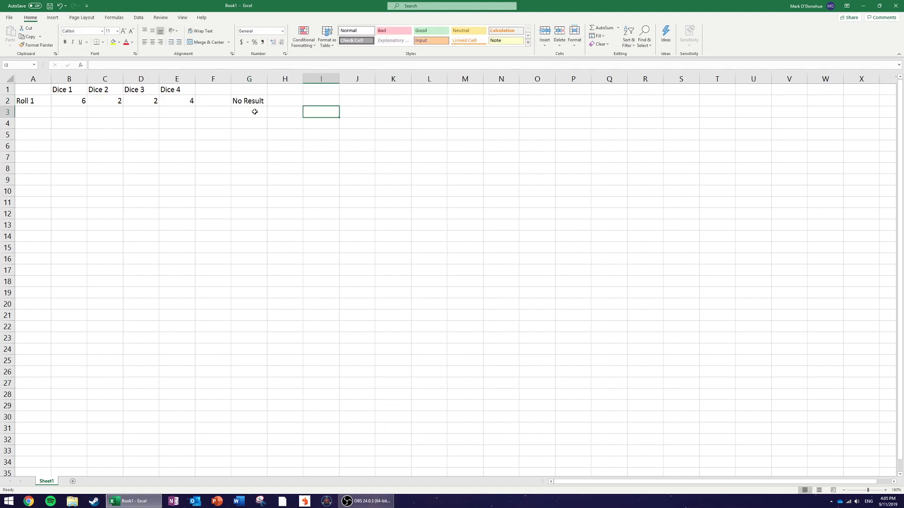
pyautogui.moveTo(77, 101); pyautogui.dragTo(190, 101)
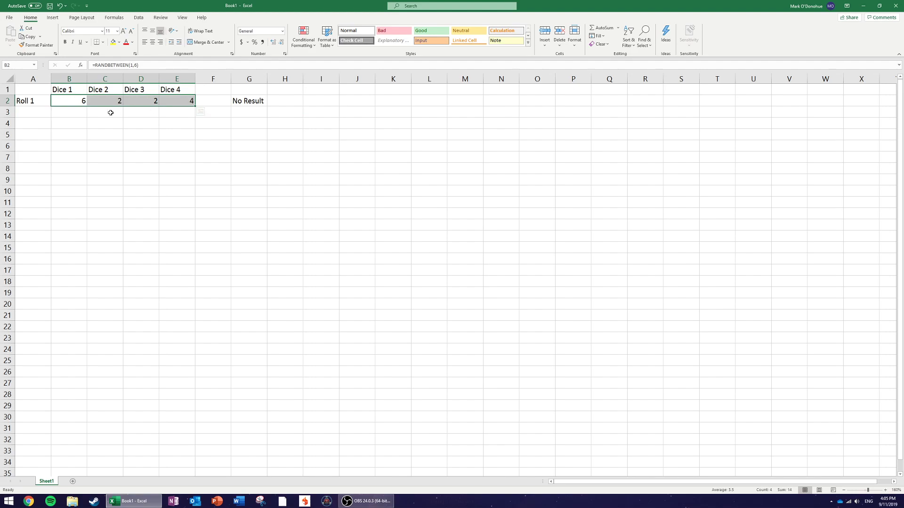
pyautogui.click(93, 123)
pyautogui.moveTo(75, 101); pyautogui.dragTo(134, 101)
pyautogui.click(144, 126)
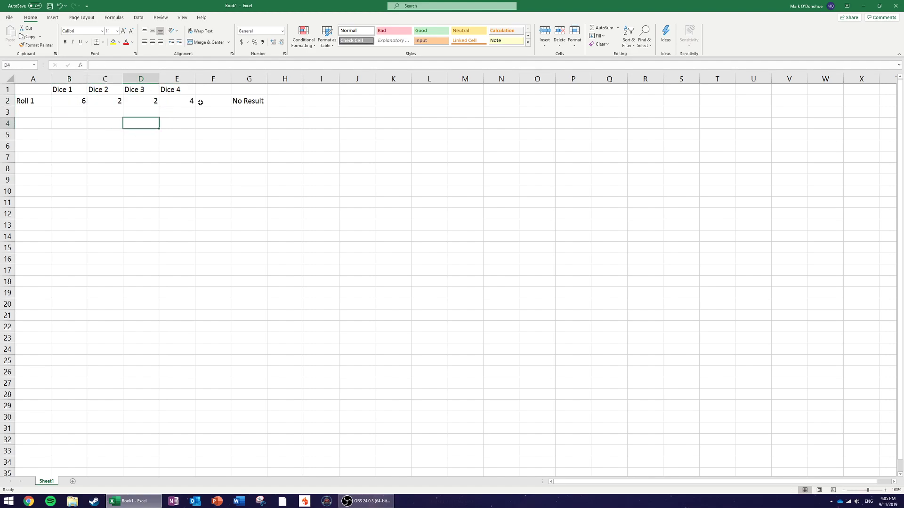
pyautogui.click(232, 101)
# Step: Recalculate the sheet several more times to test G2 against new dice values
pyautogui.click(338, 109)
pyautogui.press('F9')
pyautogui.press('F9')
pyautogui.press('F9')
pyautogui.press('F9')
pyautogui.press('F9')
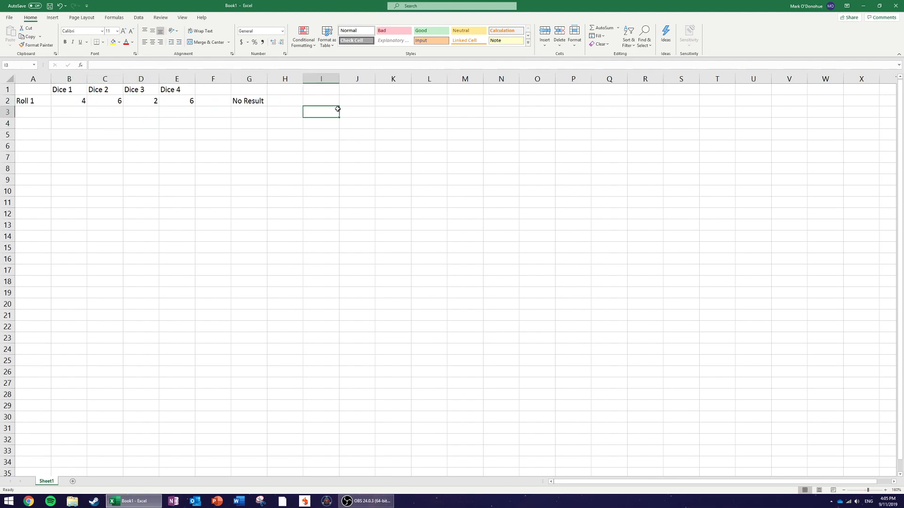
# Step: Enter the label Roll 2 in A3 below Roll 1
pyautogui.click(27, 102)
pyautogui.click(31, 115)
pyautogui.write('Roll 2')
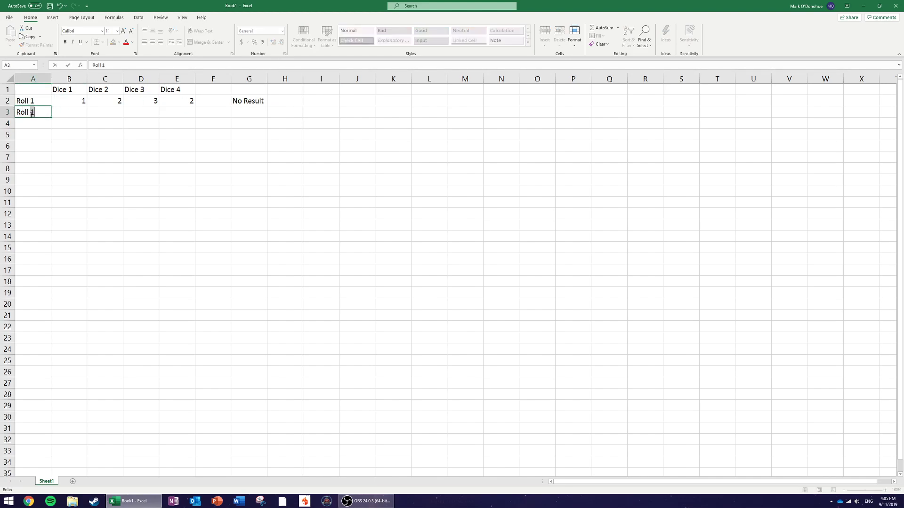
pyautogui.press('Return')
pyautogui.write('Rol')
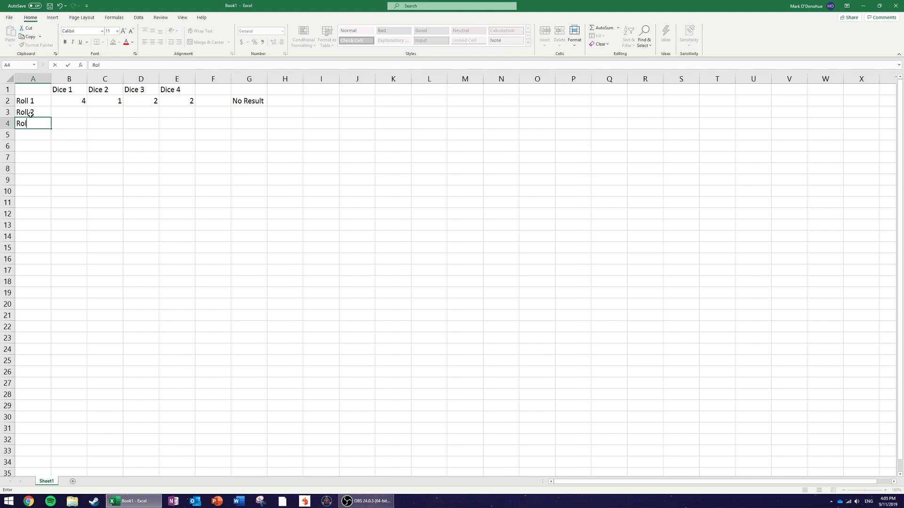
pyautogui.write('l 4')
pyautogui.press('Escape')
# Step: Extend the column A labels down to Roll 30 and copy the dice and result formulas from B2:G2 down to row 31
pyautogui.moveTo(27, 101); pyautogui.dragTo(30, 113)
pyautogui.moveTo(51, 117); pyautogui.dragTo(32, 433)
pyautogui.click(96, 155)
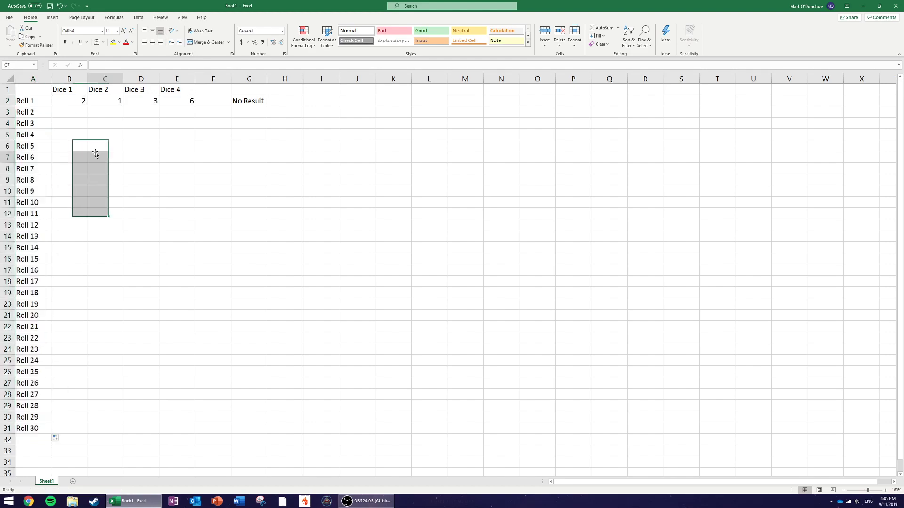
pyautogui.moveTo(71, 102); pyautogui.dragTo(262, 439)
pyautogui.click(431, 156)
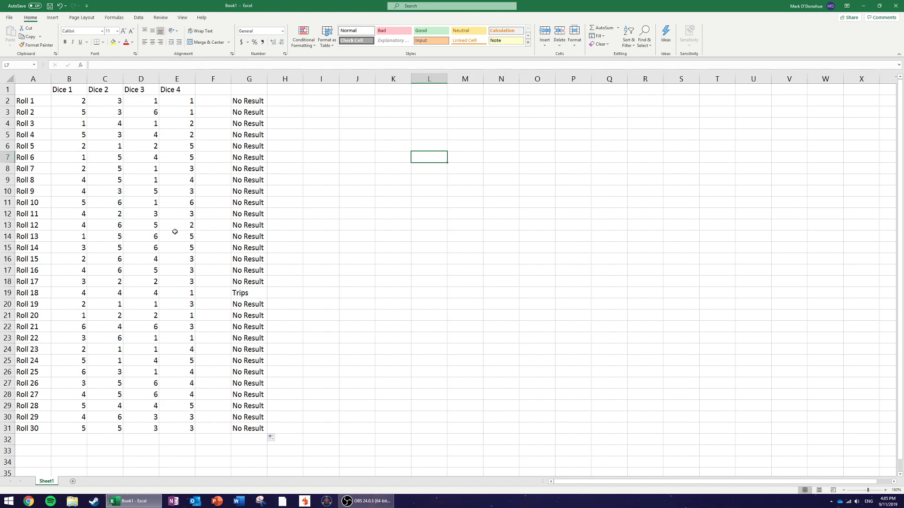
# Step: Check the Roll 18 dice against their result, reroll all rows, and check the Roll 30 dice against theirs
pyautogui.moveTo(90, 293); pyautogui.dragTo(136, 290)
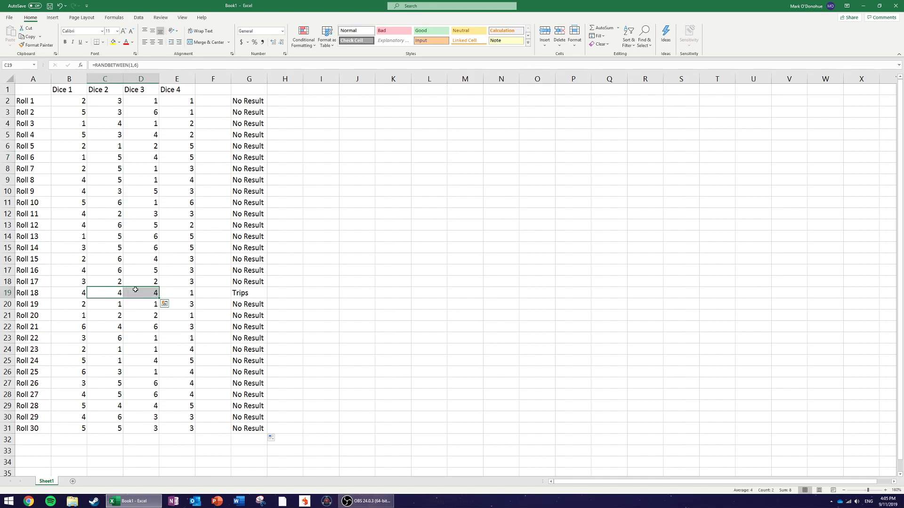
pyautogui.click(136, 290)
pyautogui.click(421, 261)
pyautogui.press('F9')
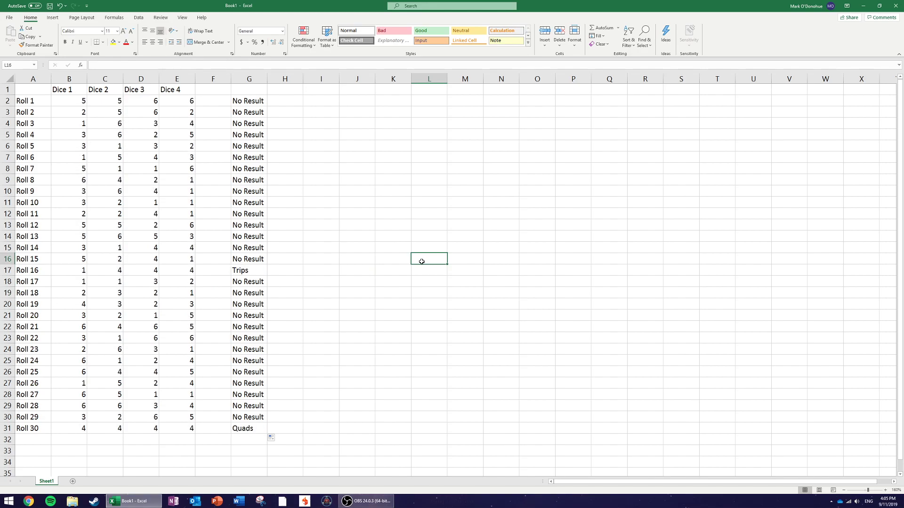
pyautogui.moveTo(259, 430); pyautogui.dragTo(70, 428)
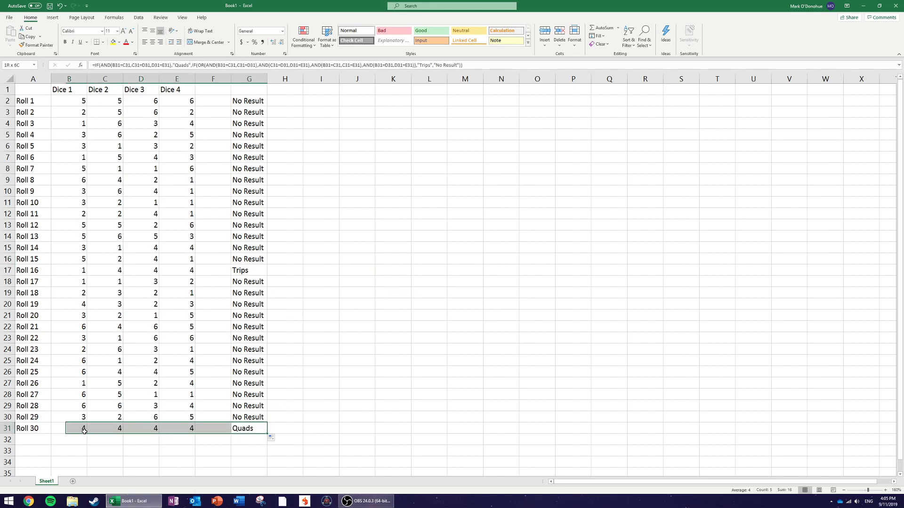
pyautogui.click(366, 393)
# Step: Compare the Roll 16 values for Dice 2, 3 and 4 with the result in G17
pyautogui.click(106, 270)
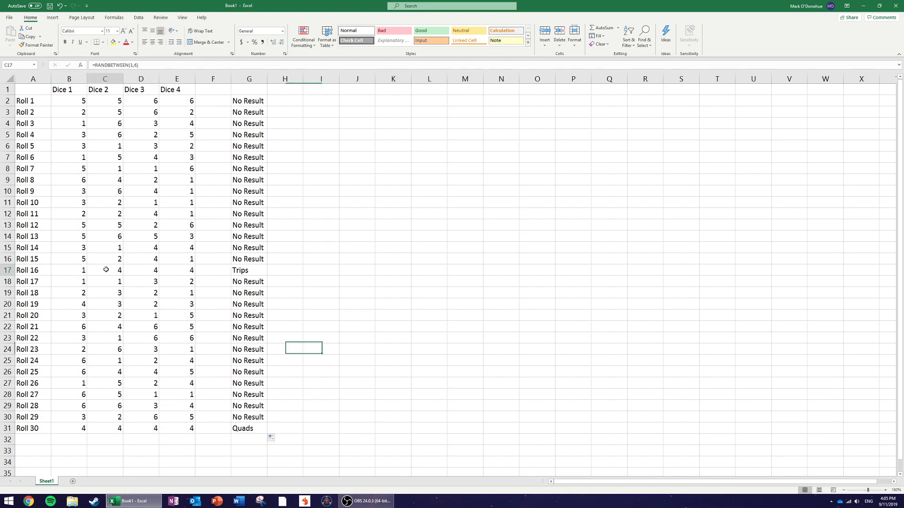
pyautogui.moveTo(106, 270); pyautogui.dragTo(185, 270)
pyautogui.click(346, 258)
pyautogui.click(263, 269)
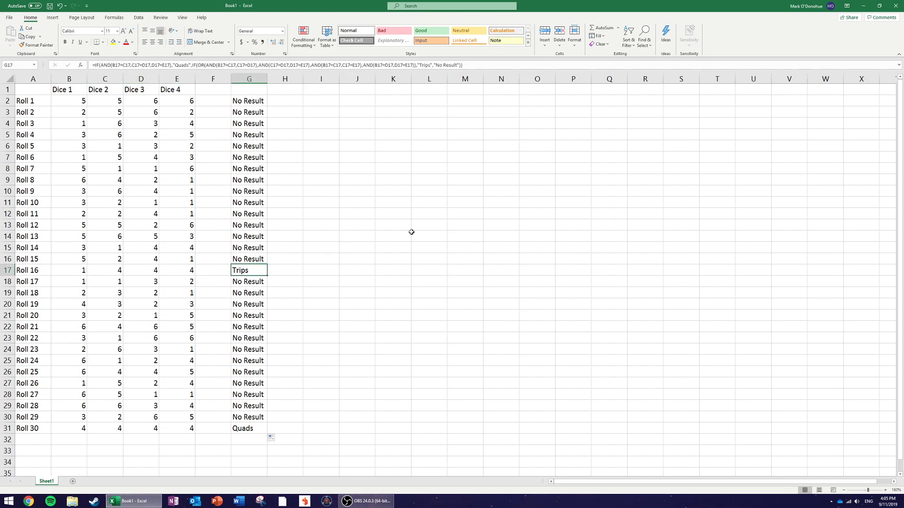
# Step: Reroll all rows and inspect the results for Roll 12, Roll 19 and Roll 20
pyautogui.click(471, 170)
pyautogui.press('F9')
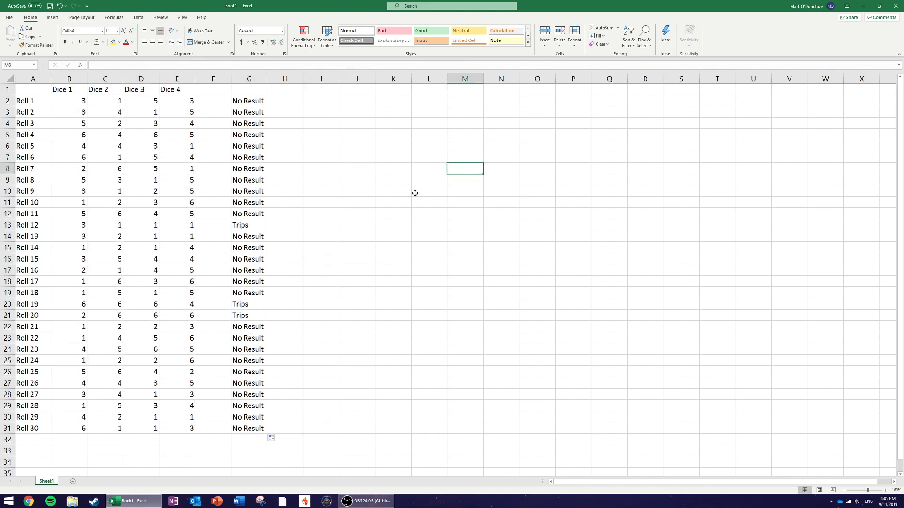
pyautogui.click(250, 226)
pyautogui.click(252, 304)
pyautogui.click(253, 316)
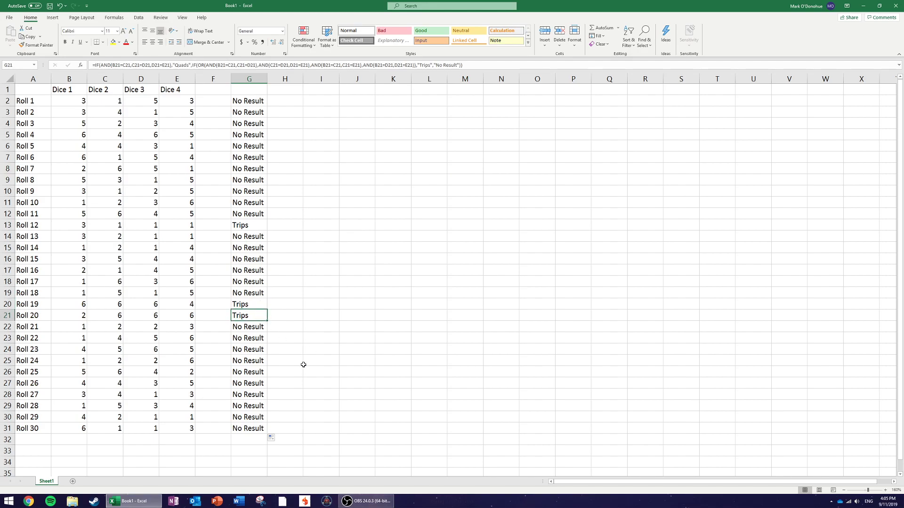
# Step: Reroll all rows again and review the full result range G2:G31
pyautogui.click(401, 232)
pyautogui.press('F9')
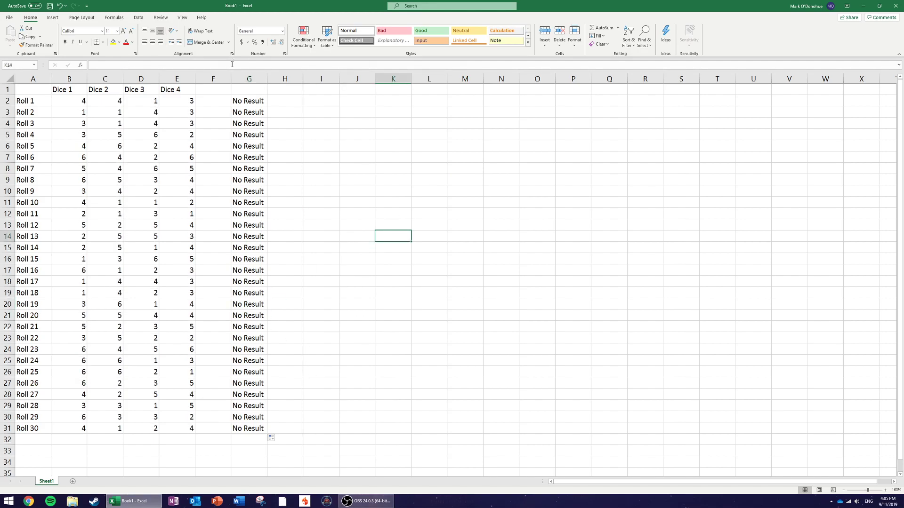
pyautogui.moveTo(244, 103); pyautogui.dragTo(262, 429)
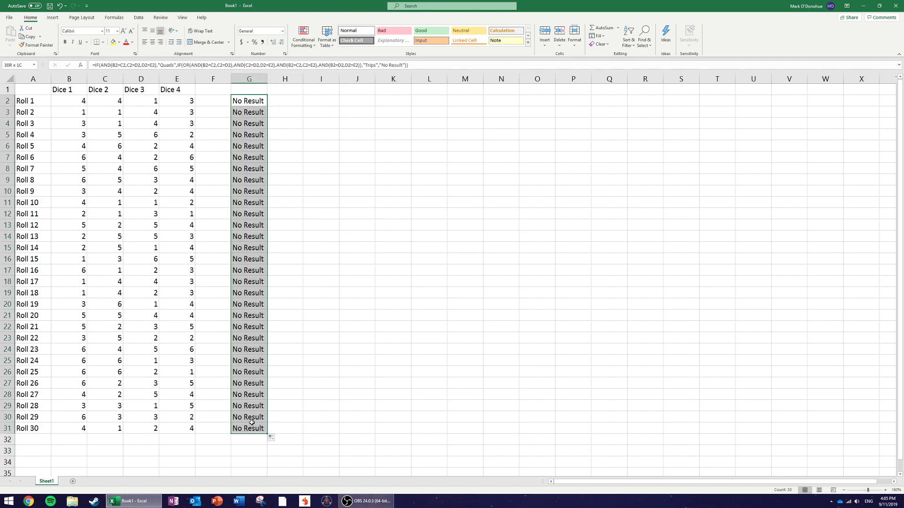
# Step: Recalculate the sheet three times and compare the Roll 12 result with its four dice
pyautogui.click(474, 181)
pyautogui.press('F9')
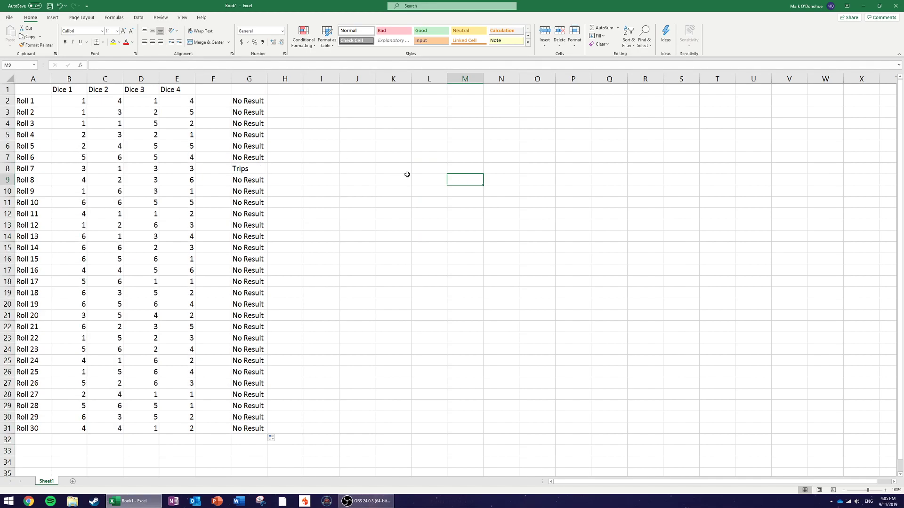
pyautogui.press('F9')
pyautogui.press('F9')
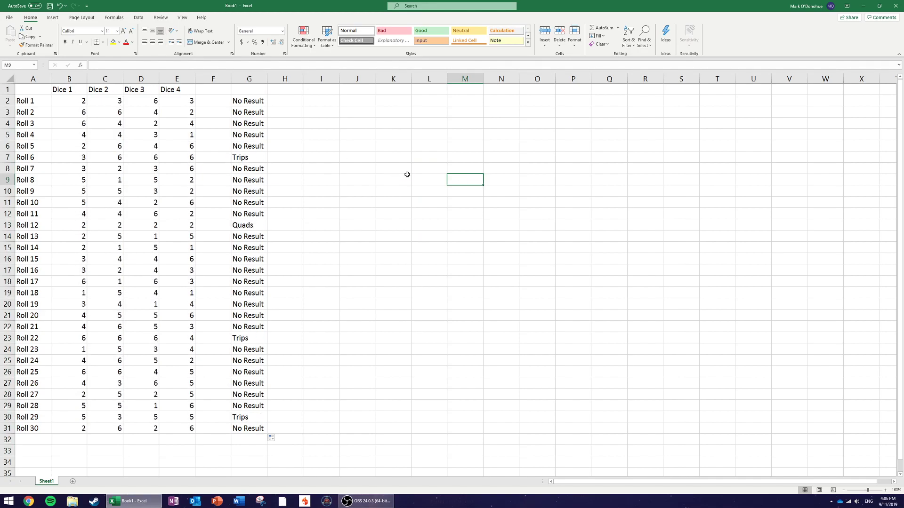
pyautogui.moveTo(246, 228); pyautogui.dragTo(71, 213)
pyautogui.click(357, 180)
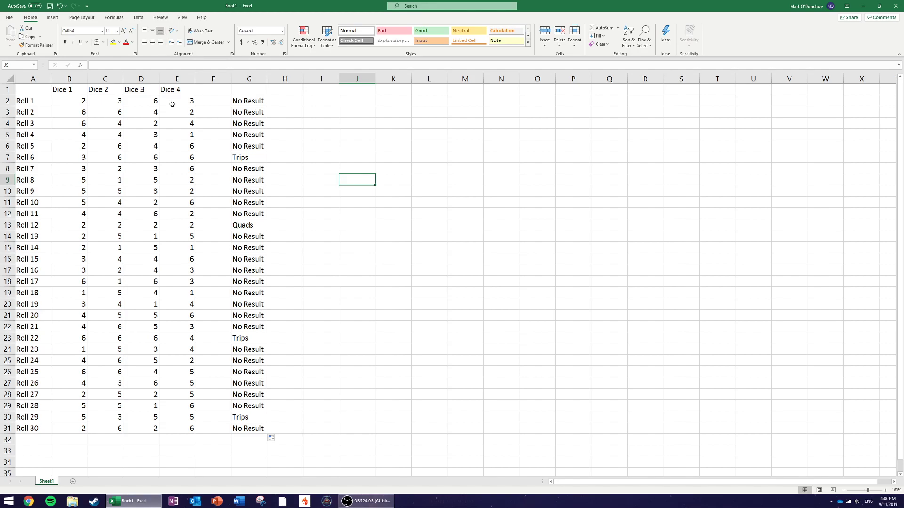
# Step: Review the dice headers in B1:E1 and the random number formula in E2
pyautogui.moveTo(63, 90); pyautogui.dragTo(179, 89)
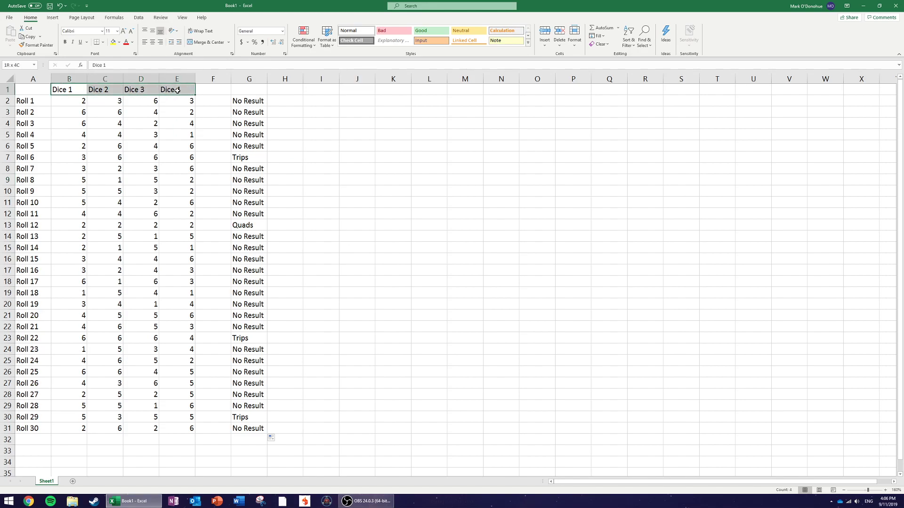
pyautogui.click(179, 101)
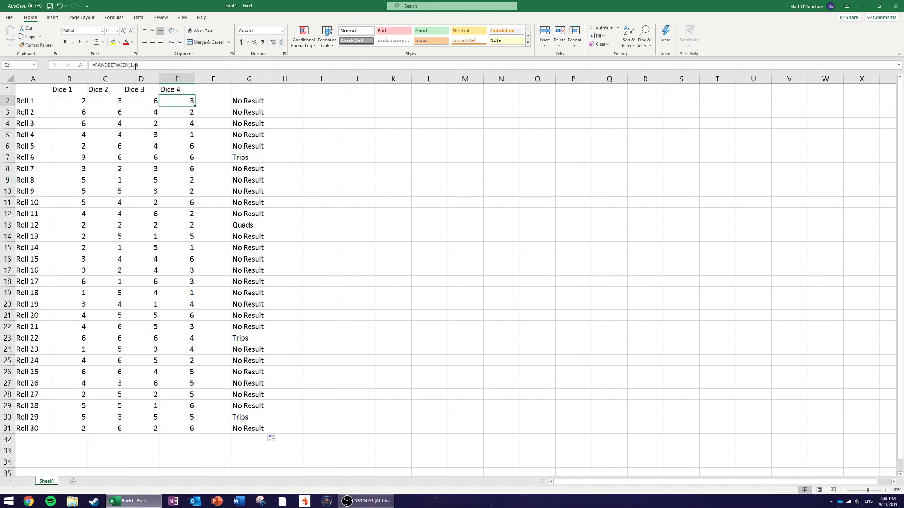
# Step: Enter =RANDBETWEEN(1,52) in J2 to draw a random card number
pyautogui.click(371, 104)
pyautogui.write('=')
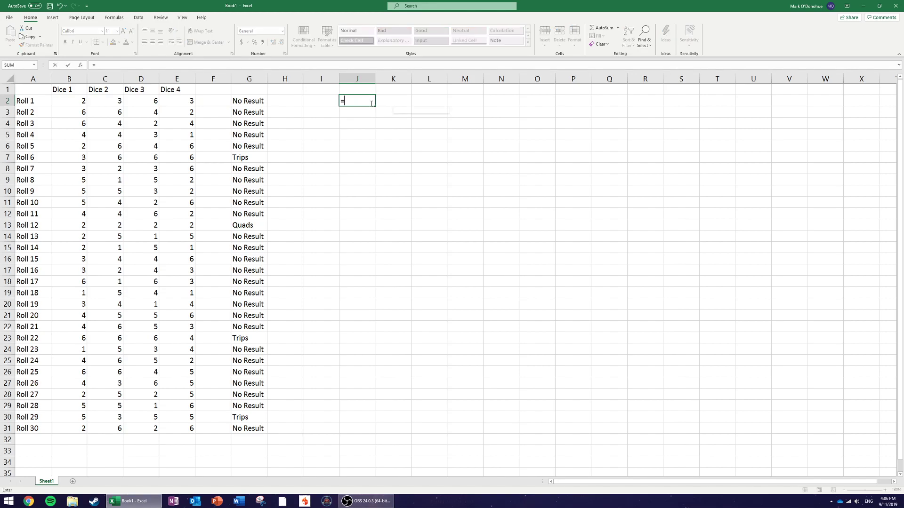
pyautogui.write('randbetwe')
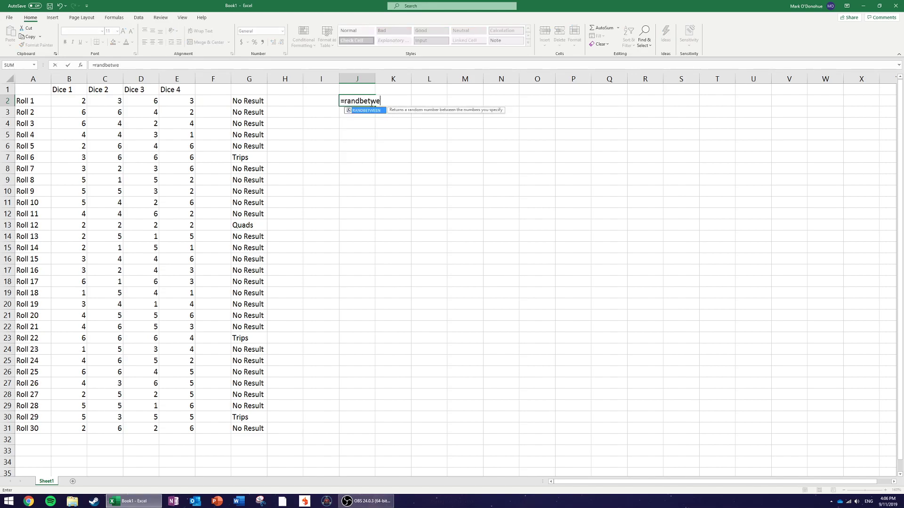
pyautogui.write('en(1,52)')
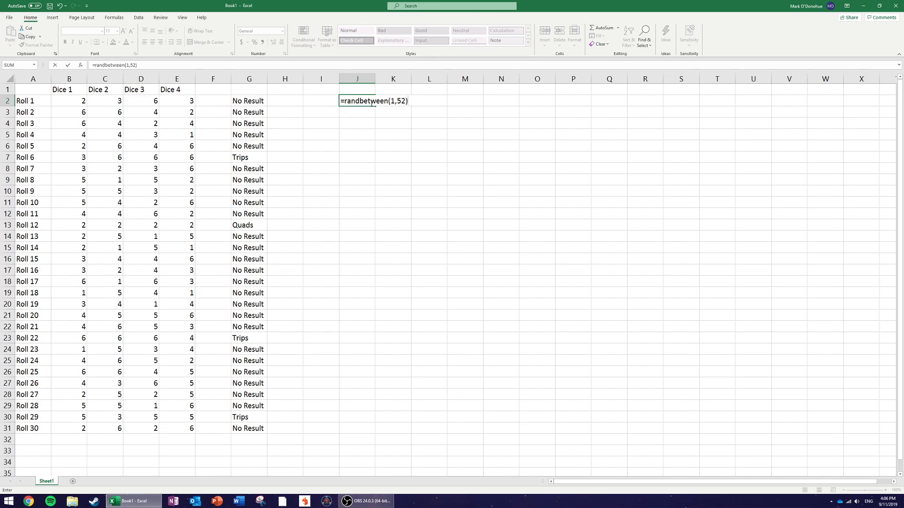
pyautogui.press('Return')
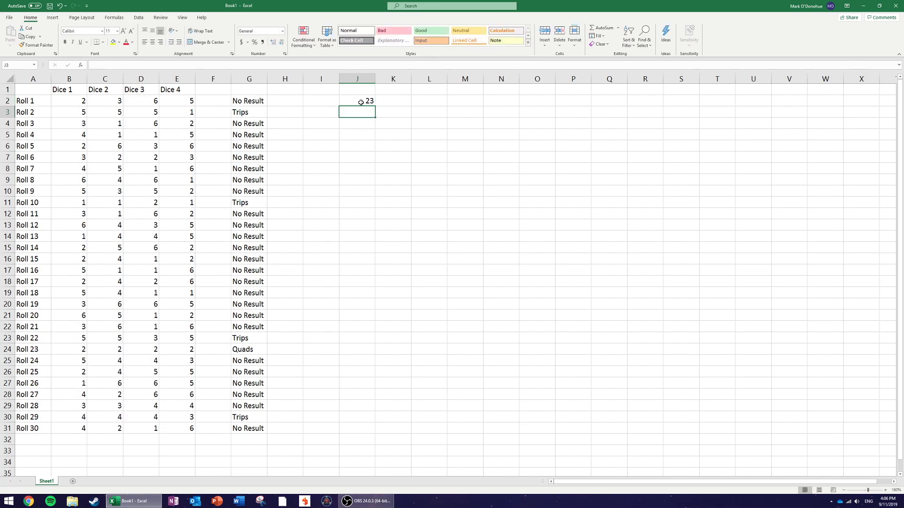
pyautogui.click(361, 102)
# Step: Enter 1, 2, 3 and 4 in T2:T5 and fill the number series down to T34
pyautogui.moveTo(714, 99)
pyautogui.mouseDown()
pyautogui.moveTo(724, 430)
pyautogui.moveTo(716, 101)
pyautogui.mouseUp()
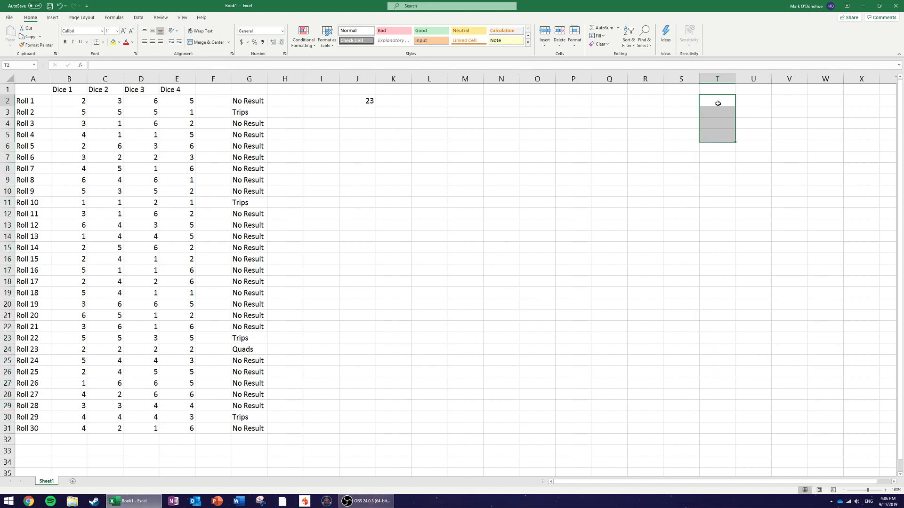
pyautogui.write('1')
pyautogui.press('Return')
pyautogui.write('2')
pyautogui.press('Return')
pyautogui.write('3')
pyautogui.press('Return')
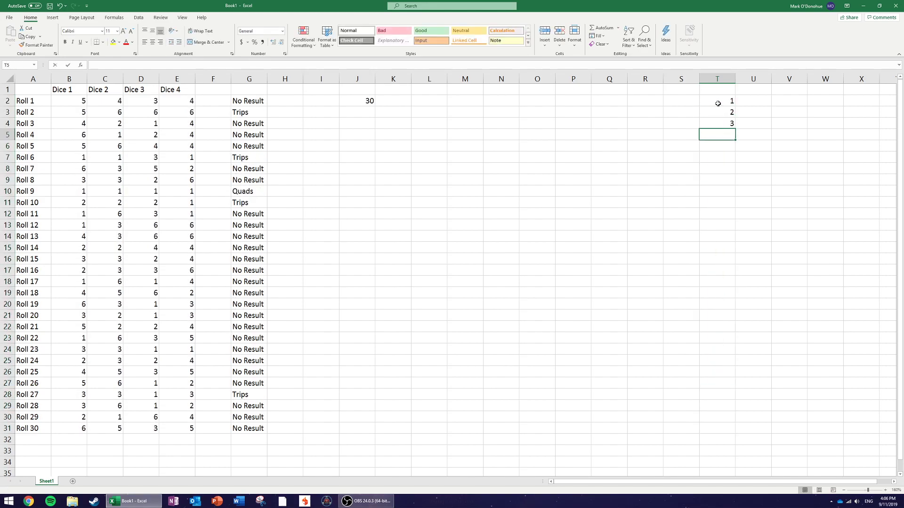
pyautogui.write('4')
pyautogui.press('Return')
pyautogui.moveTo(719, 105); pyautogui.dragTo(739, 464)
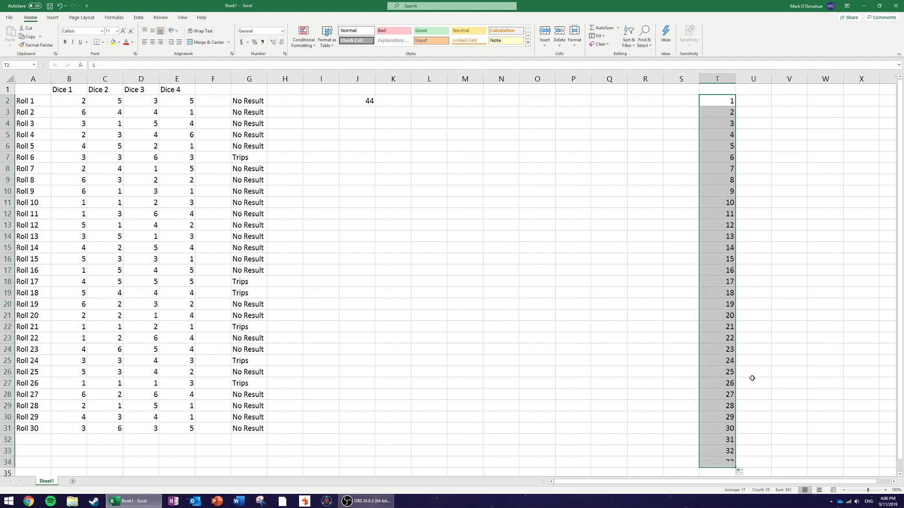
# Step: Extend the number series in column T down to 52 in T53
pyautogui.scroll(-2, 608, 396)
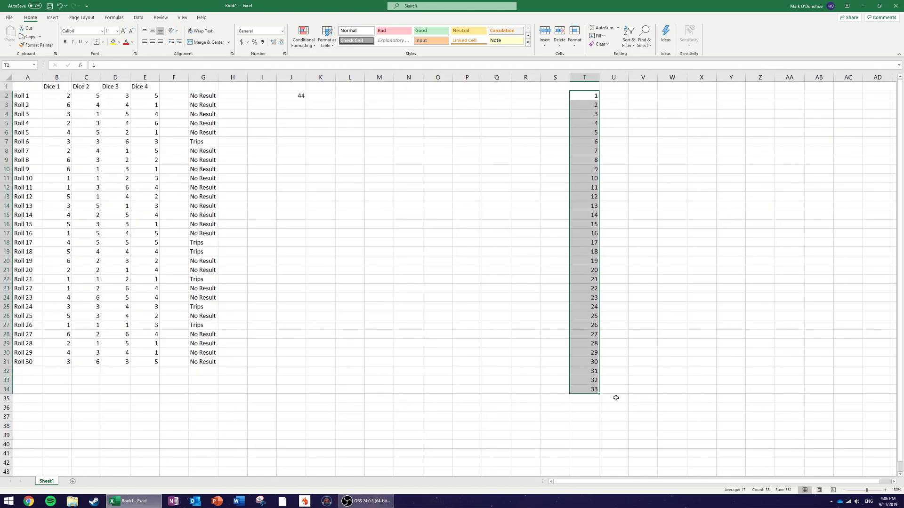
pyautogui.moveTo(598, 395); pyautogui.dragTo(599, 468)
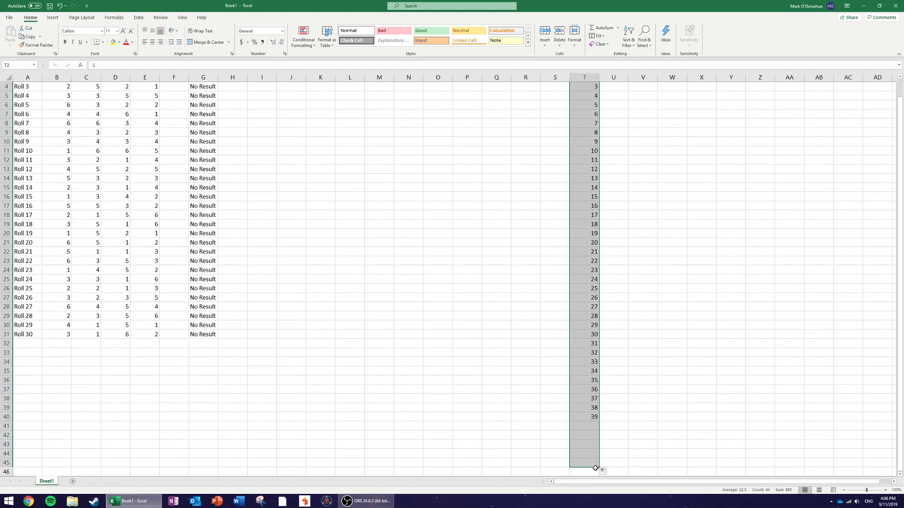
pyautogui.click(844, 490)
pyautogui.click(844, 491)
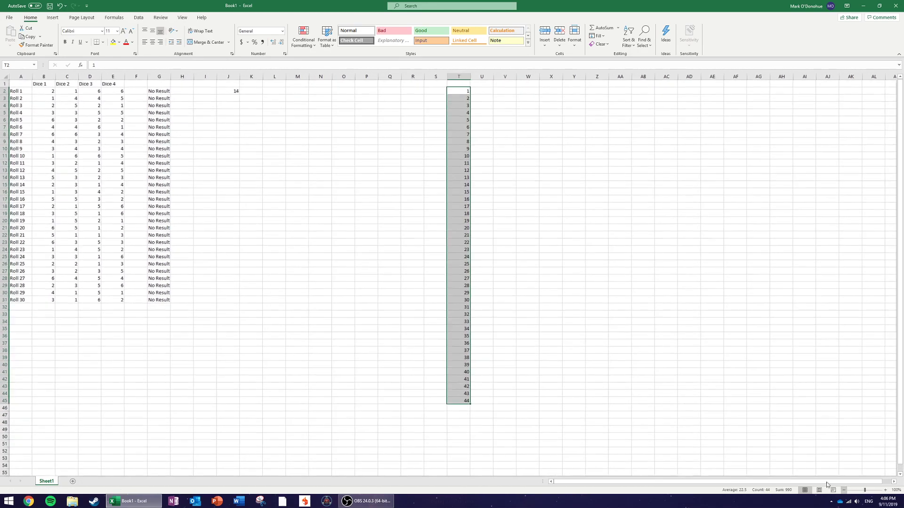
pyautogui.click(844, 490)
pyautogui.moveTo(462, 398); pyautogui.dragTo(460, 452)
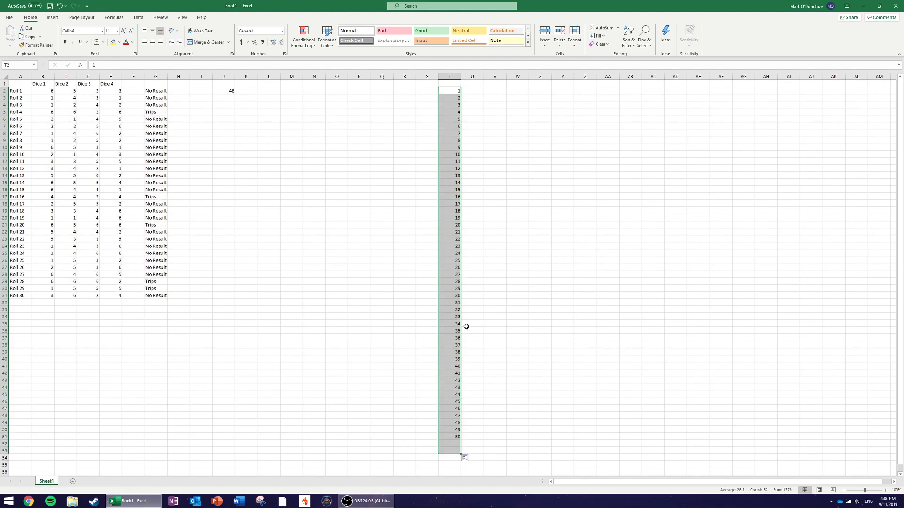
pyautogui.click(455, 451)
# Step: Label numbers 1 to 4 in U2:U5 as a h, 2 h, 3 h and 4 h
pyautogui.click(473, 90)
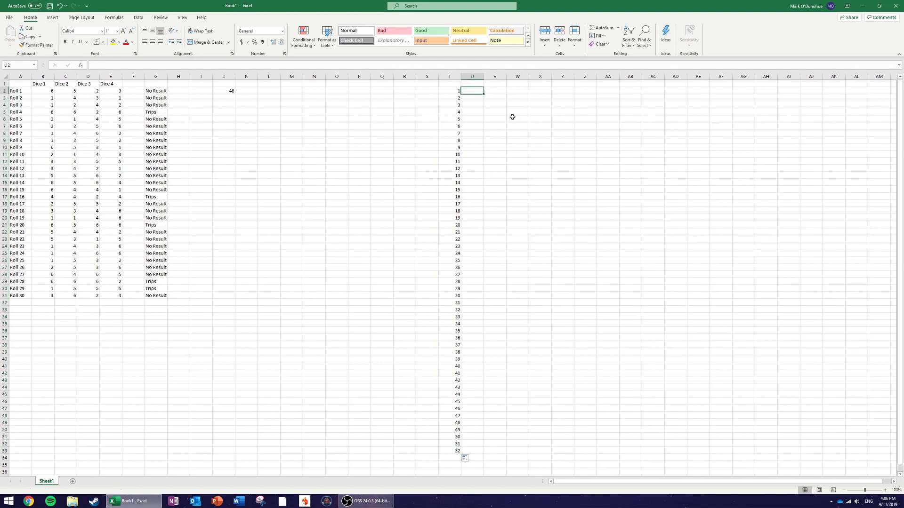
pyautogui.write('a h')
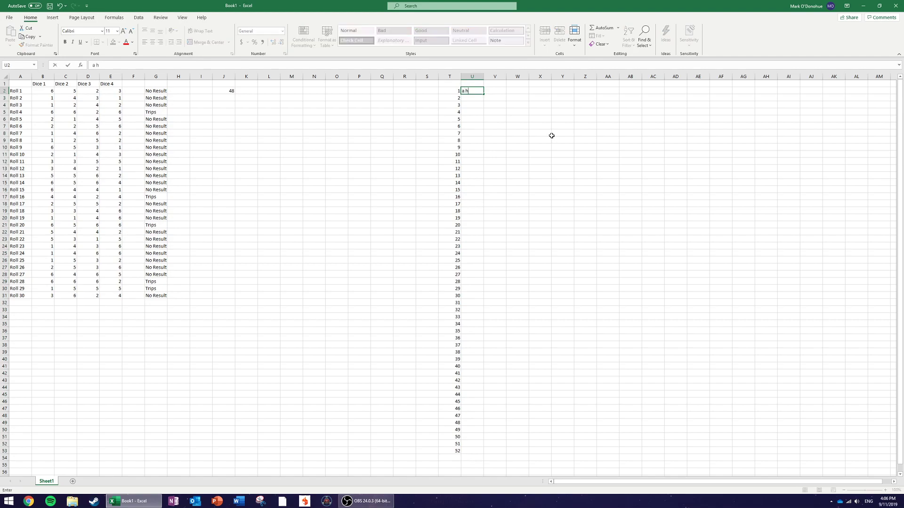
pyautogui.press('Return')
pyautogui.write('2 h')
pyautogui.press('Return')
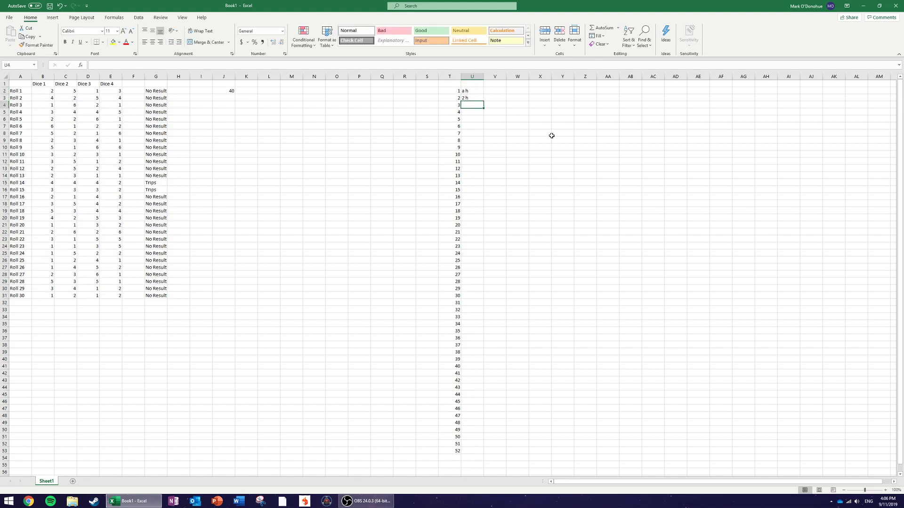
pyautogui.write('3 h')
pyautogui.press('Return')
pyautogui.write('4 h')
pyautogui.press('Return')
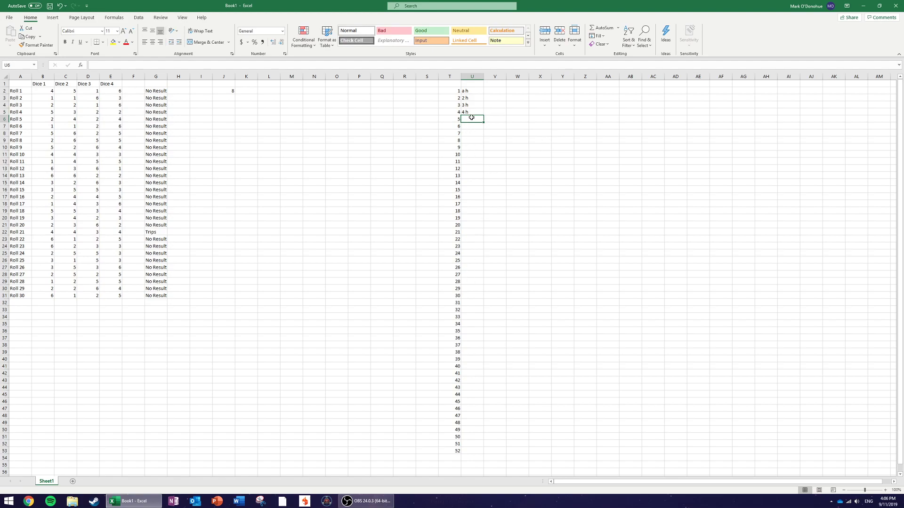
# Step: Check the random number in J2 against the list and enter 8 h in U9
pyautogui.moveTo(471, 118); pyautogui.dragTo(446, 91)
pyautogui.click(451, 220)
pyautogui.click(227, 92)
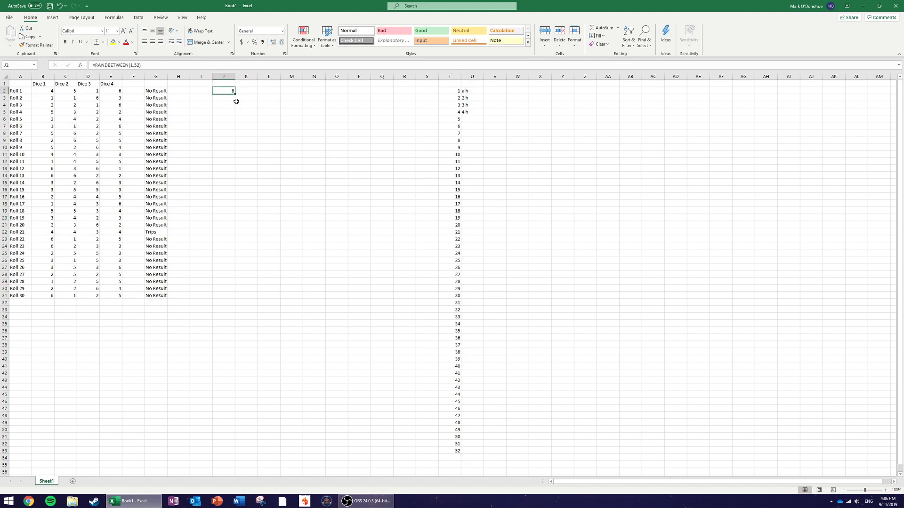
pyautogui.click(466, 138)
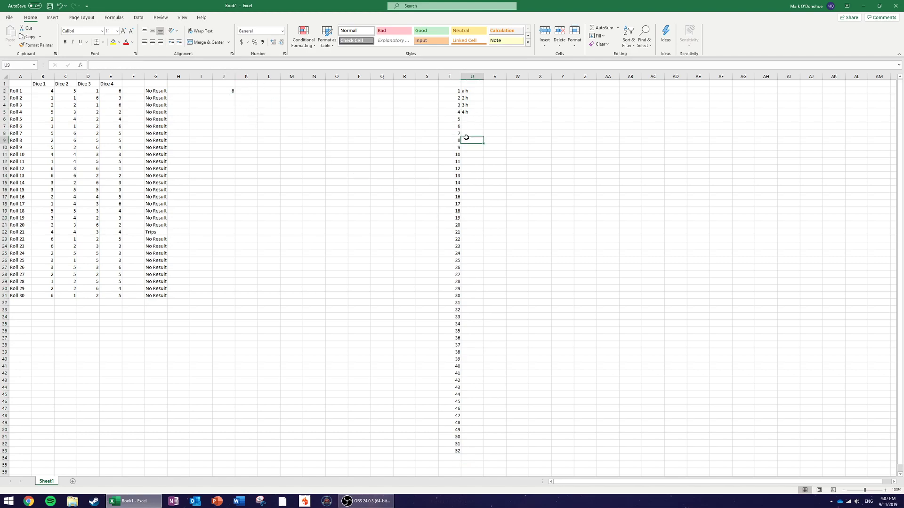
pyautogui.write('8 h')
pyautogui.press('Return')
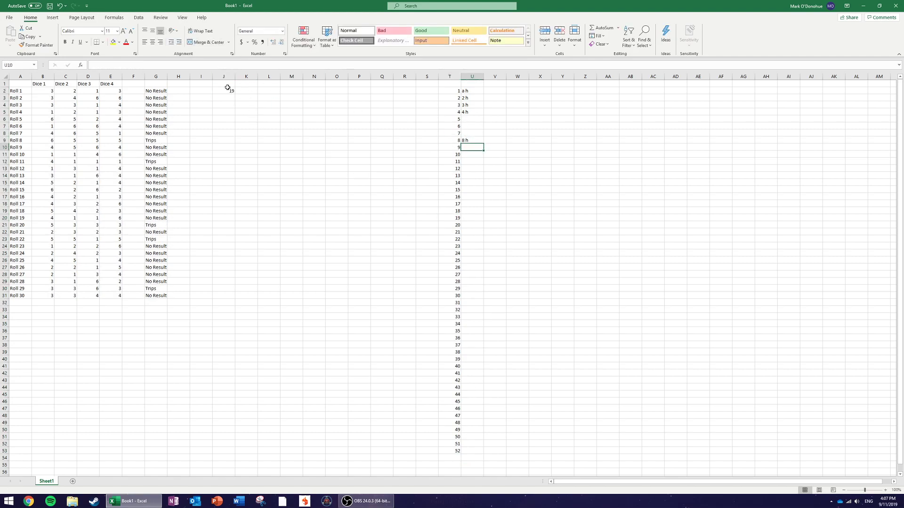
# Step: Start the next suit beside numbers 14 and 15 with a s in U15 and 2 s in U16
pyautogui.click(466, 154)
pyautogui.click(466, 161)
pyautogui.click(468, 168)
pyautogui.click(468, 176)
pyautogui.click(469, 183)
pyautogui.write('a h')
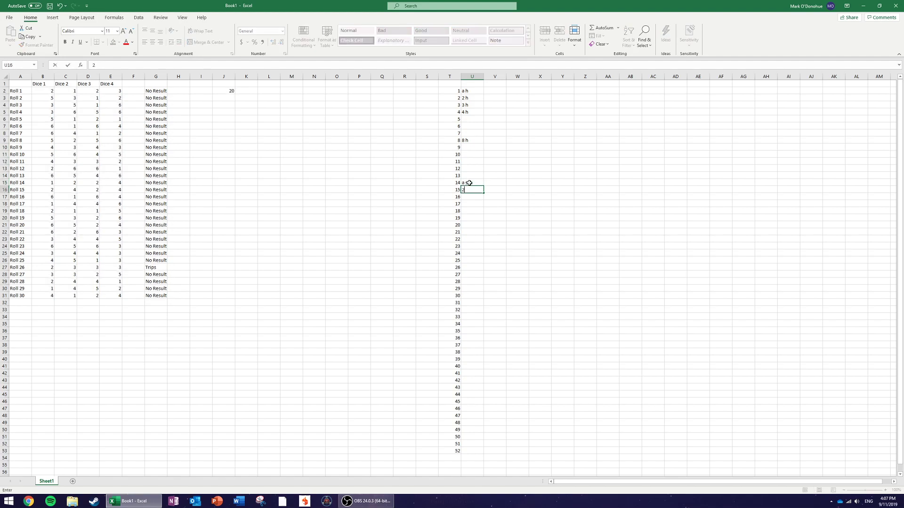
pyautogui.write('2')
pyautogui.press('Return')
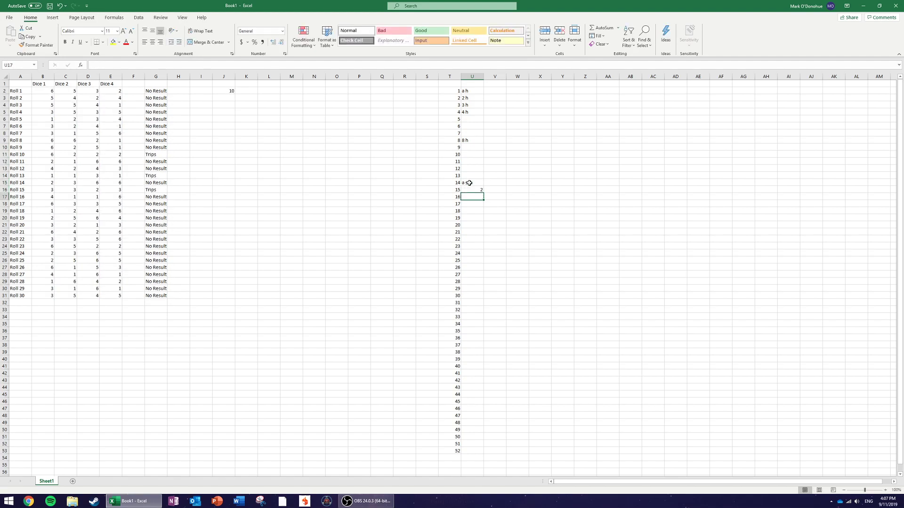
pyautogui.press('Up')
pyautogui.write('2s')
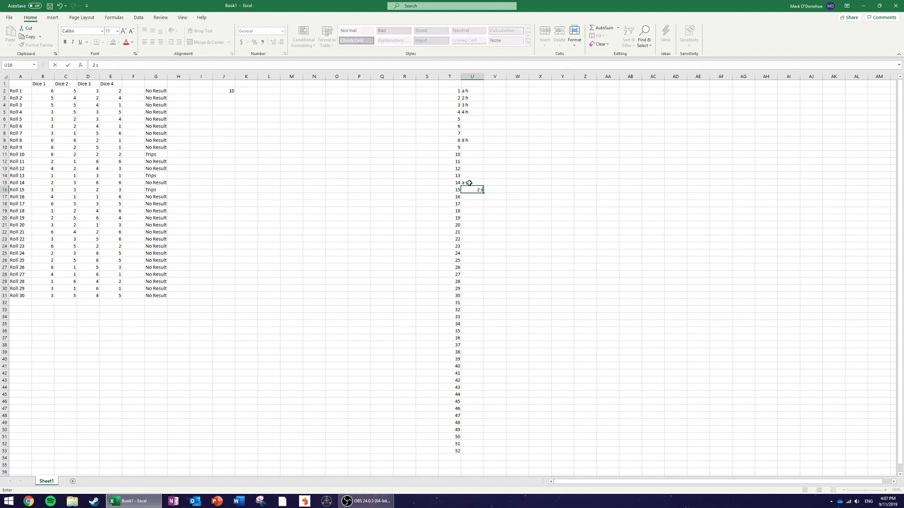
pyautogui.press('Return')
# Step: Continue the second suit in U17:U20 with 3 s, 4 s, 5 s and 6 s
pyautogui.write('3 s')
pyautogui.press('Return')
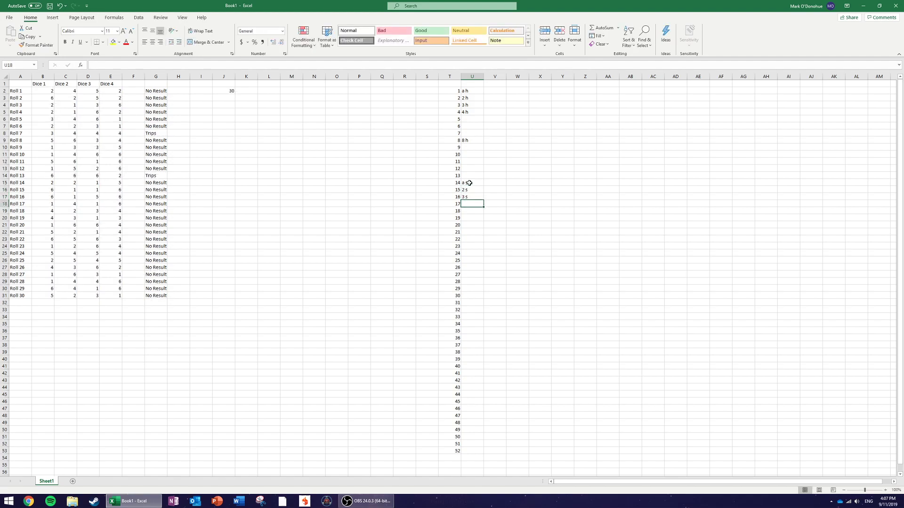
pyautogui.write('4 s')
pyautogui.press('Return')
pyautogui.write('5 s')
pyautogui.press('Return')
pyautogui.write('6 s')
pyautogui.press('Return')
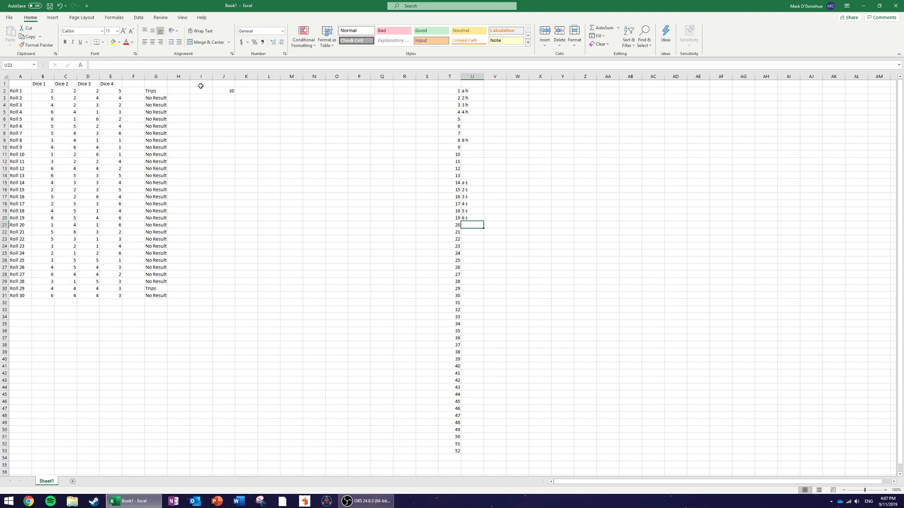
# Step: Match the J2 number to its label in U20 and clear the card list in T2:U53
pyautogui.click(229, 91)
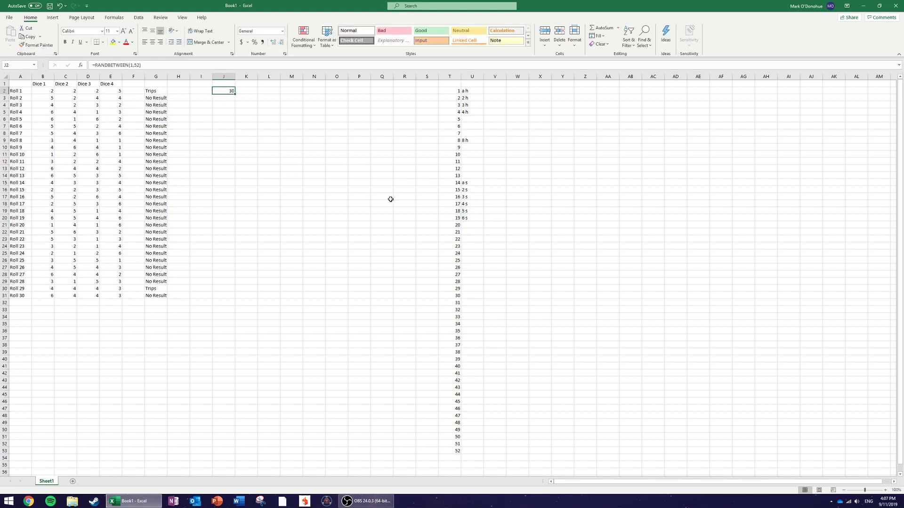
pyautogui.click(465, 218)
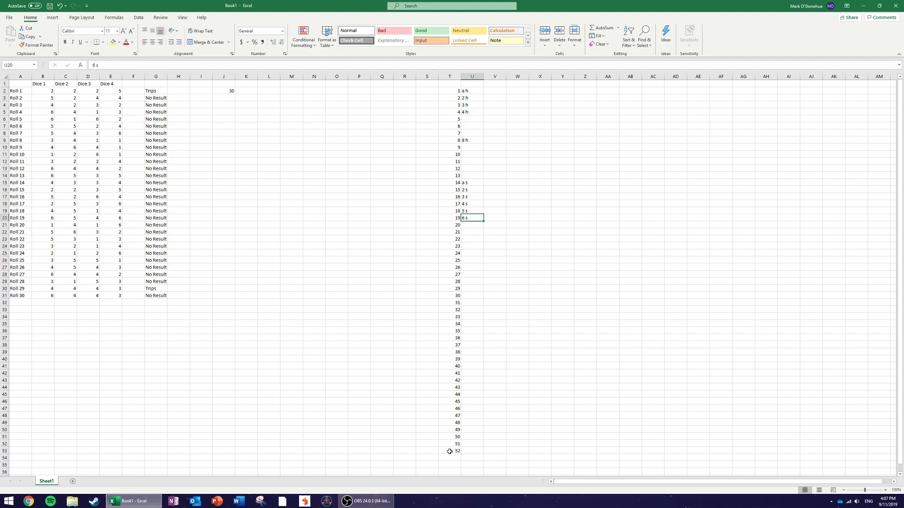
pyautogui.moveTo(449, 451); pyautogui.dragTo(472, 89)
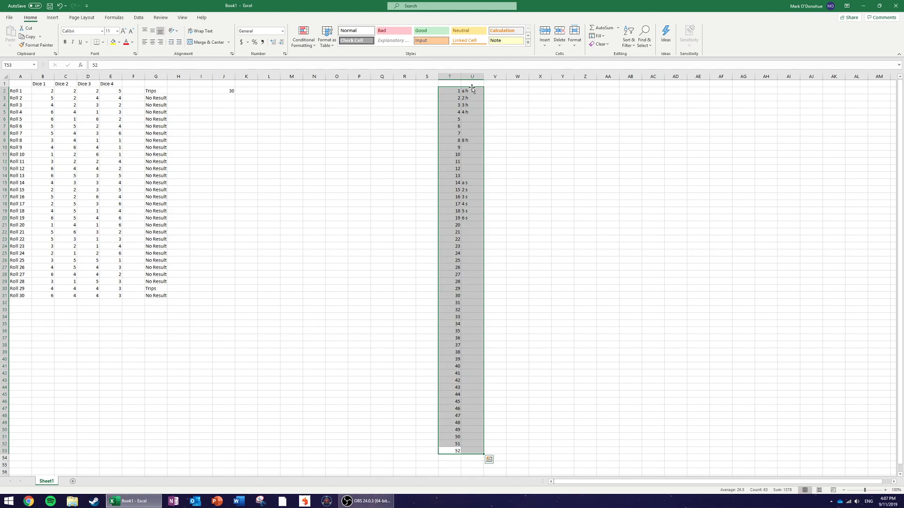
pyautogui.press('Delete')
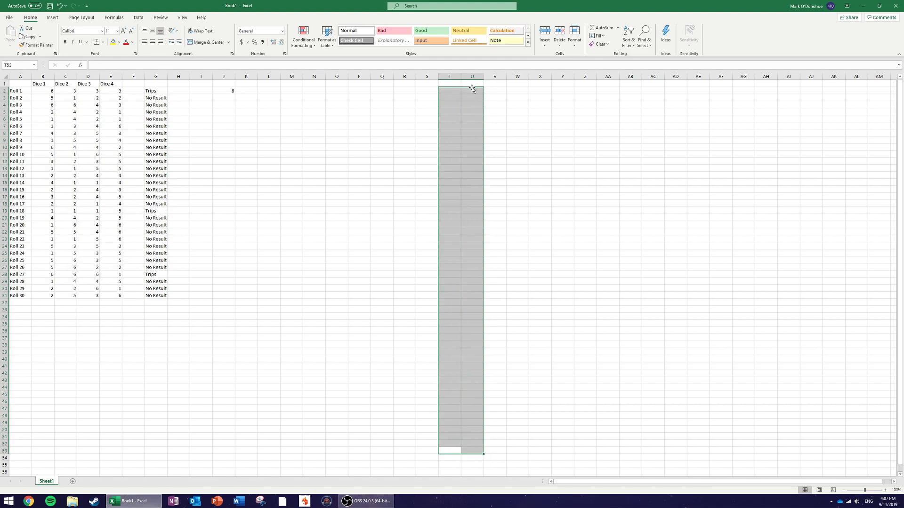
# Step: Delete the random card number formula from J2
pyautogui.click(883, 491)
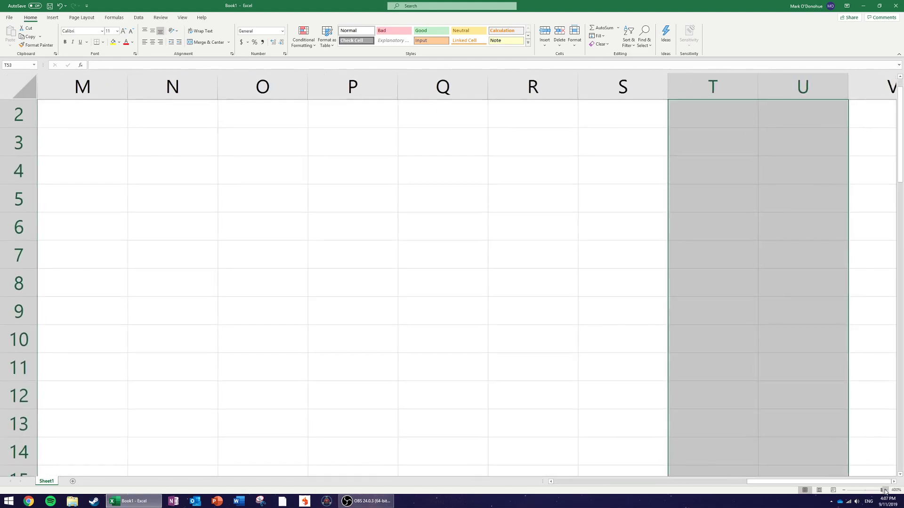
pyautogui.moveTo(881, 491)
pyautogui.mouseDown()
pyautogui.moveTo(855, 493)
pyautogui.moveTo(868, 493)
pyautogui.mouseUp()
pyautogui.click(409, 221)
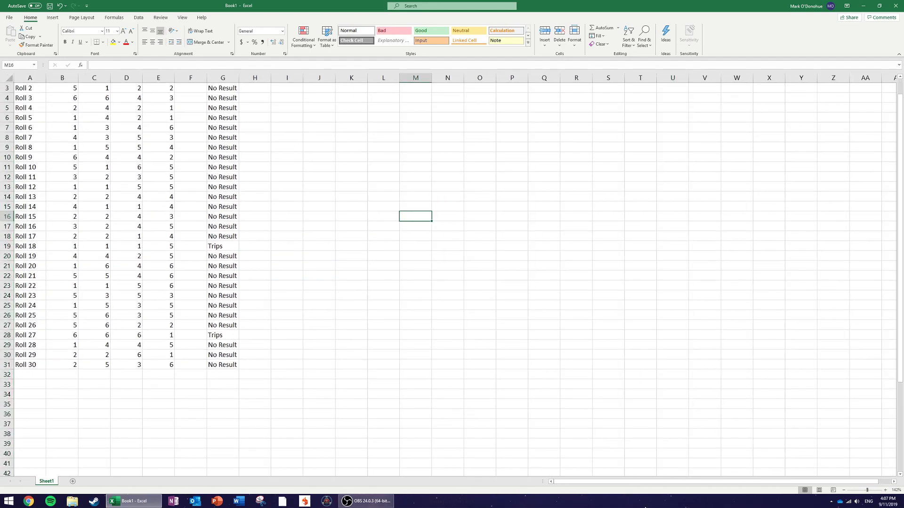
pyautogui.scroll(1, 234, 240)
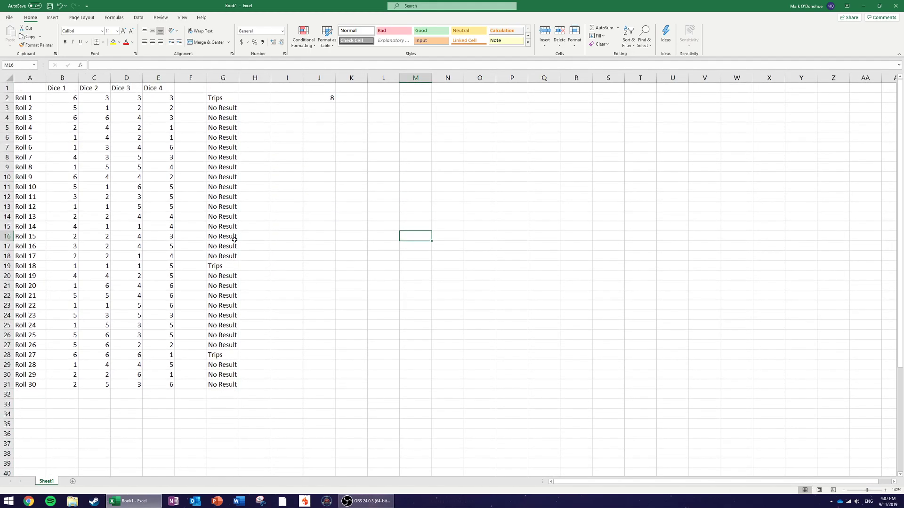
pyautogui.click(331, 97)
pyautogui.press('Delete')
pyautogui.click(353, 145)
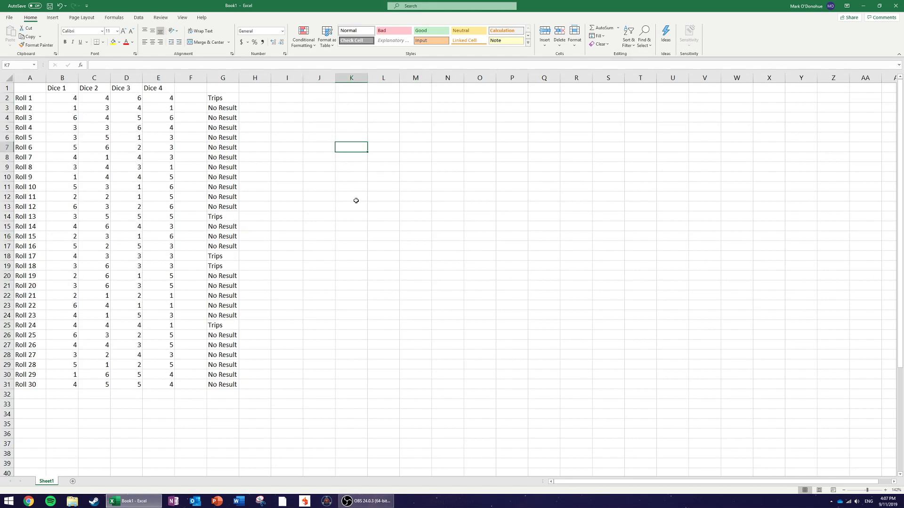
# Step: Review the random number formula in B2 and the full nested IF formula in G2
pyautogui.click(329, 97)
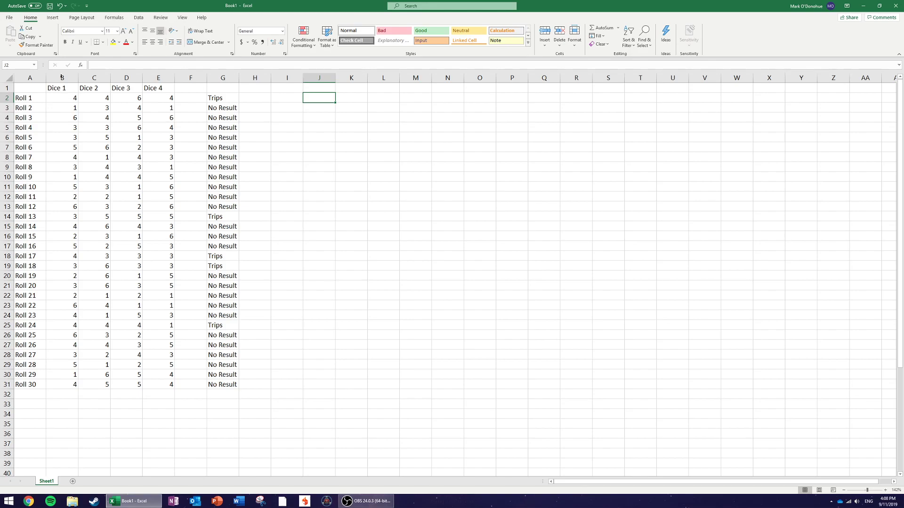
pyautogui.click(29, 96)
pyautogui.click(65, 95)
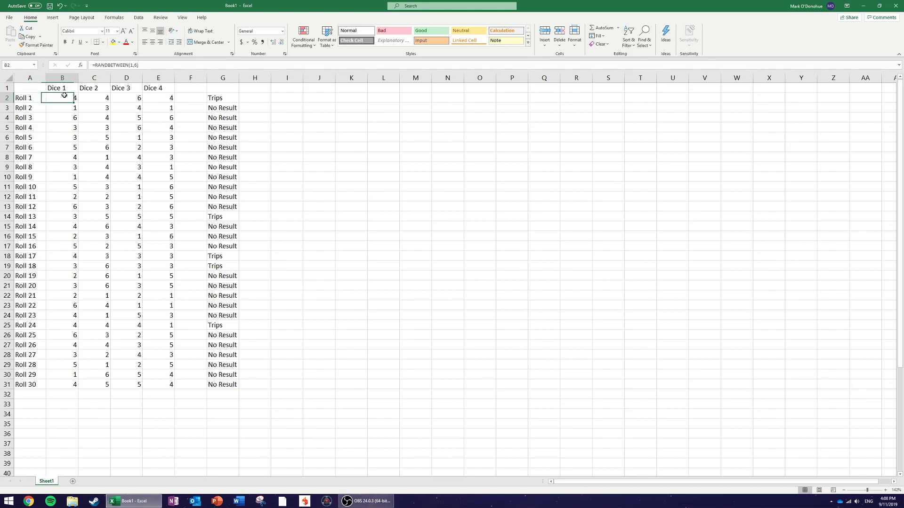
pyautogui.click(236, 100)
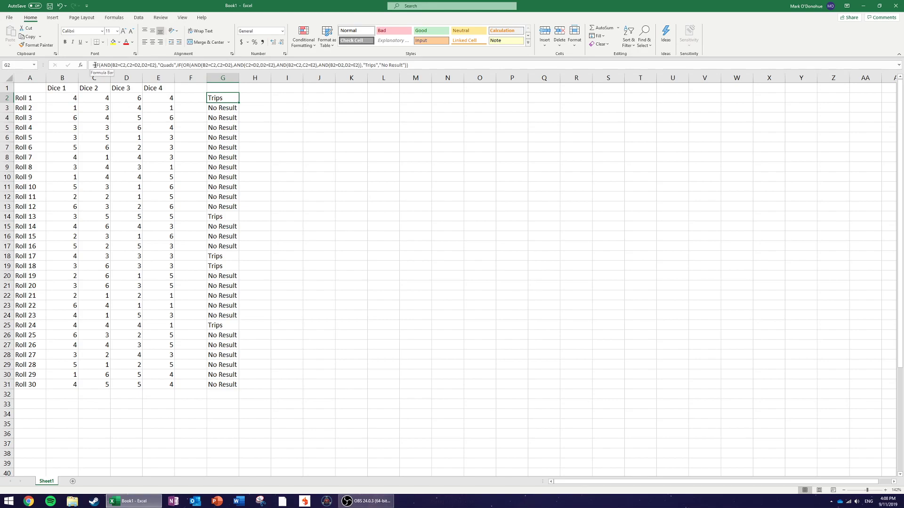
pyautogui.moveTo(94, 65); pyautogui.dragTo(415, 68)
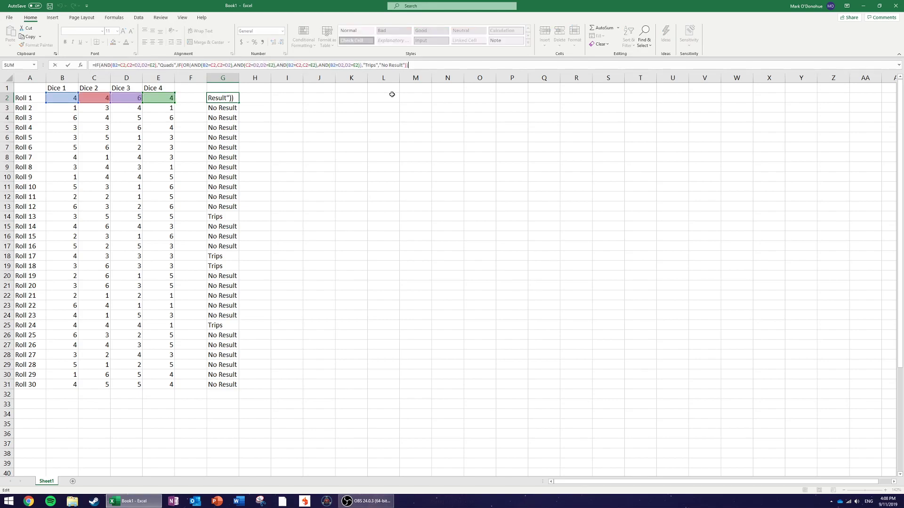
pyautogui.click(321, 147)
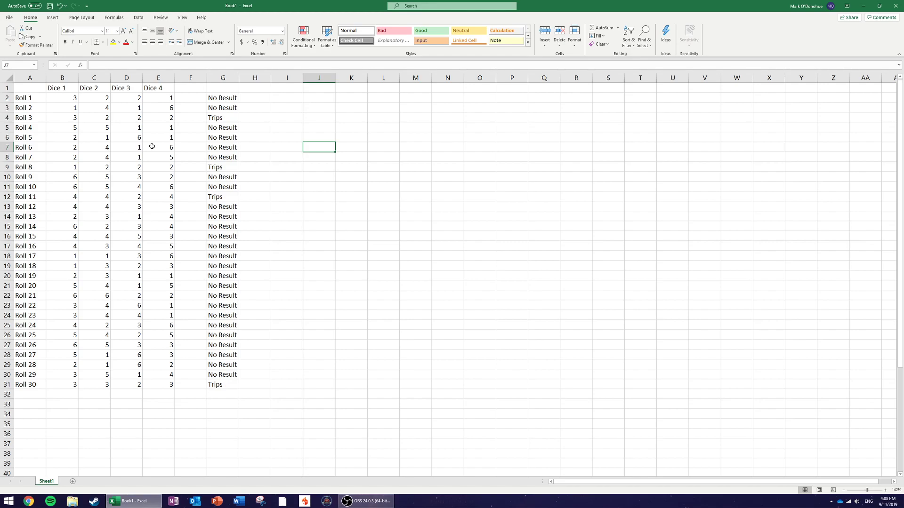
pyautogui.click(219, 99)
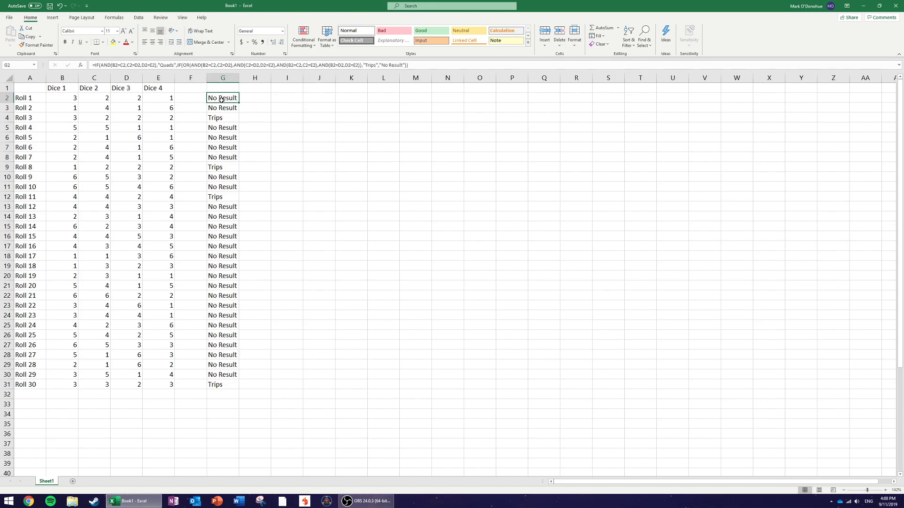
pyautogui.click(418, 65)
pyautogui.hotkey('ctrl', 'a')
pyautogui.write('=')
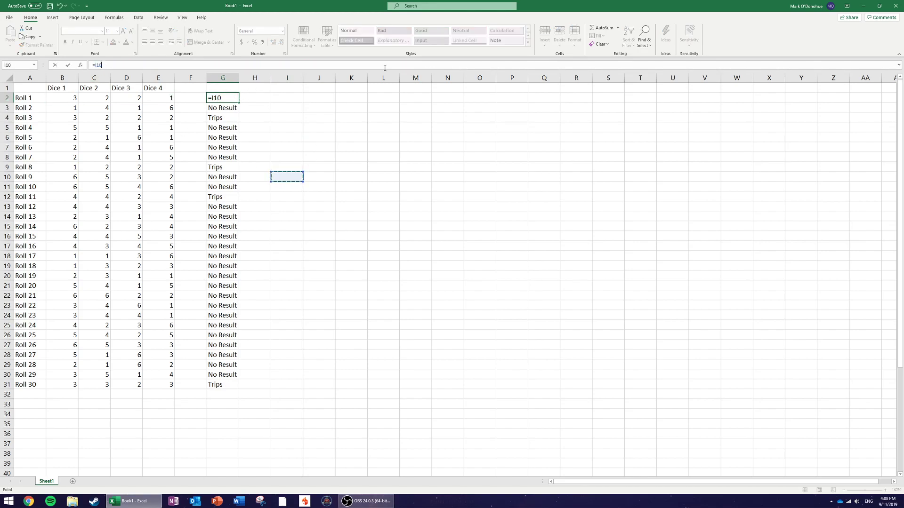
pyautogui.click(225, 106)
pyautogui.press('Escape')
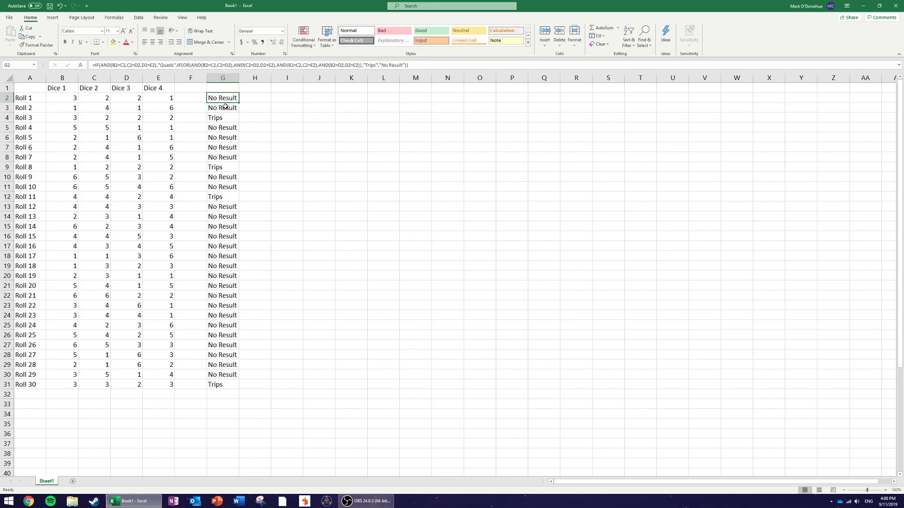
# Step: Examine the nested IF formula in G2, including its AND and OR tests for Quads, Trips and No Result
pyautogui.click(424, 65)
pyautogui.hotkey('ctrl', 'a')
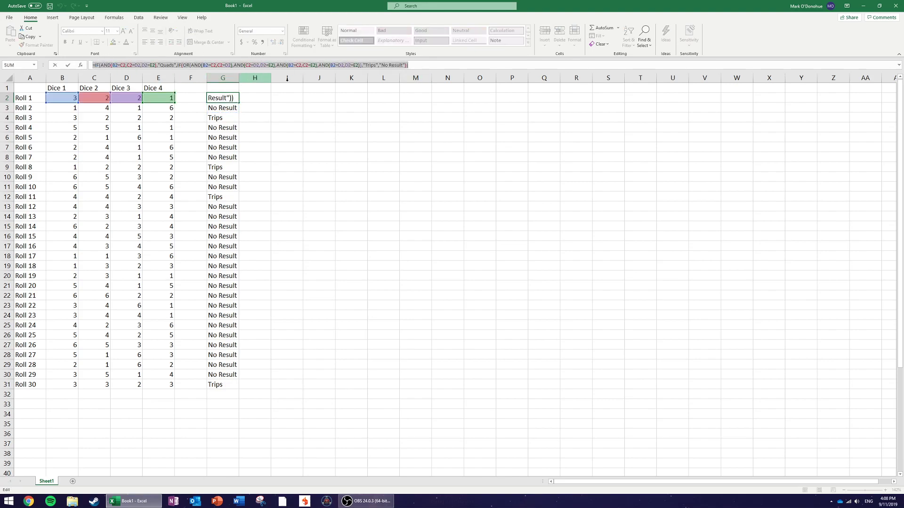
pyautogui.click(423, 64)
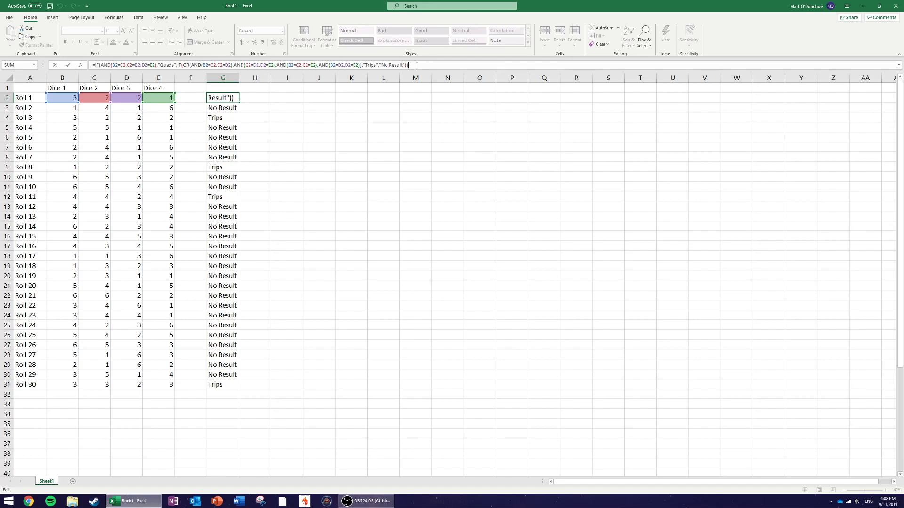
pyautogui.moveTo(416, 66); pyautogui.dragTo(86, 64)
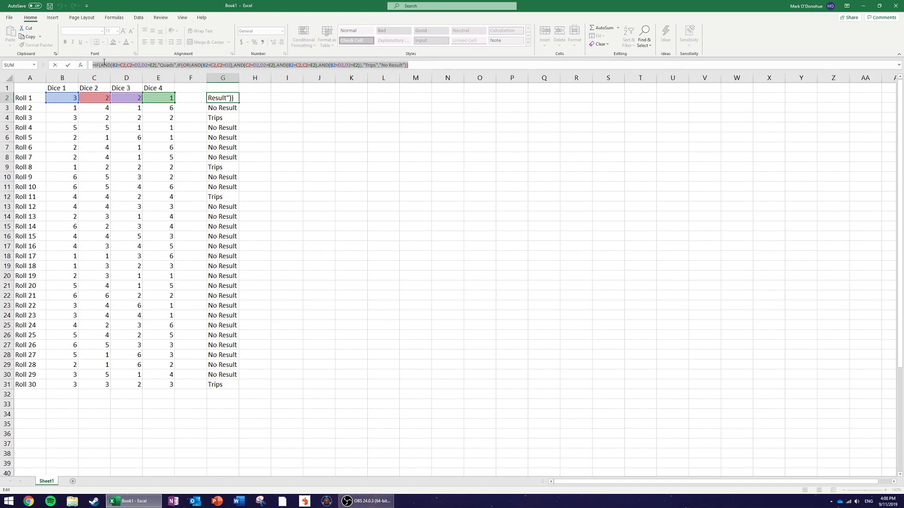
pyautogui.click(104, 65)
pyautogui.moveTo(95, 65); pyautogui.dragTo(203, 65)
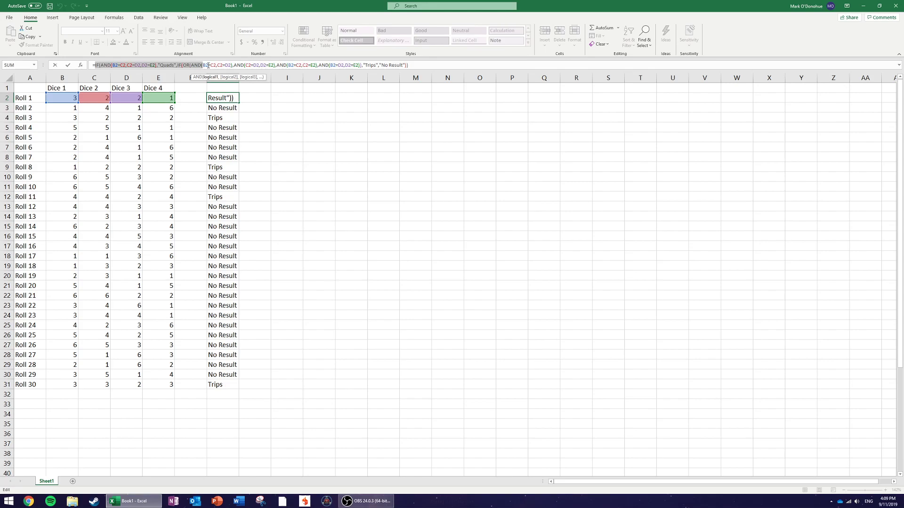
pyautogui.click(422, 63)
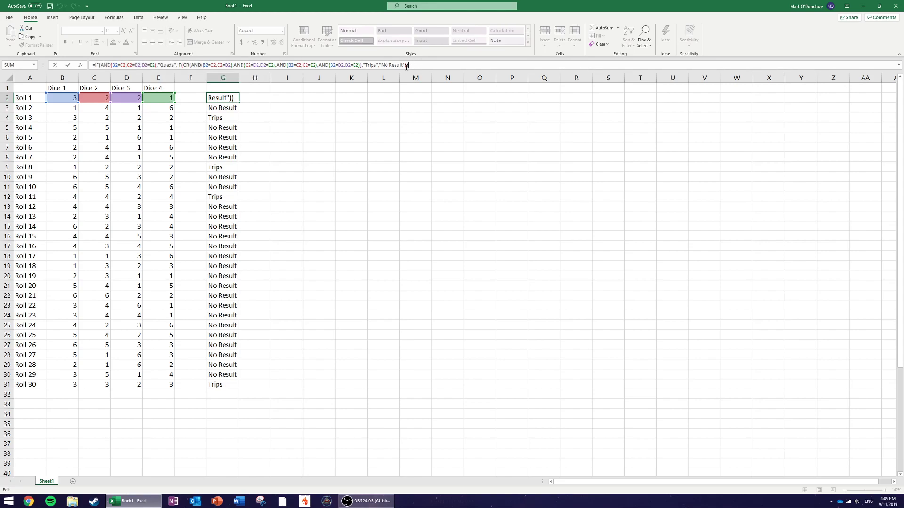
pyautogui.moveTo(93, 65); pyautogui.dragTo(637, 67)
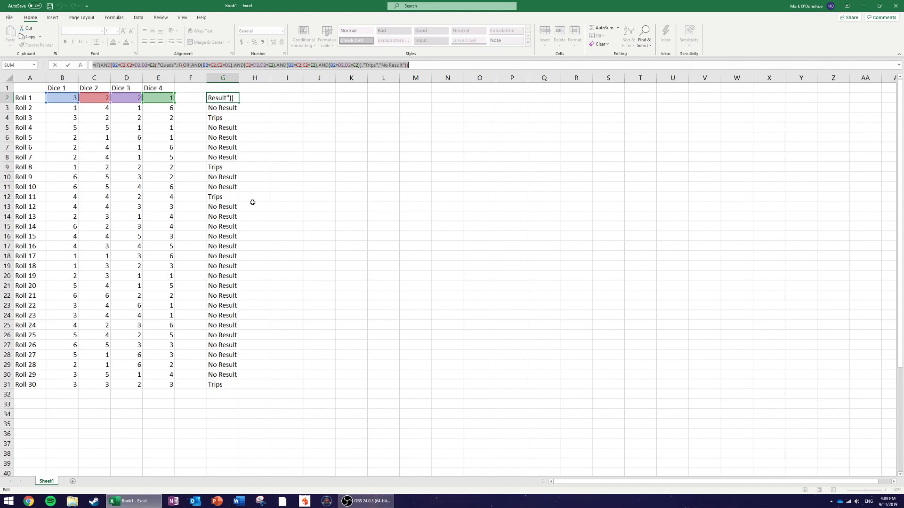
pyautogui.hotkey('ctrl', 'Return')
# Step: Select the empty range I2:I31 alongside the results for all 30 rolls
pyautogui.click(282, 106)
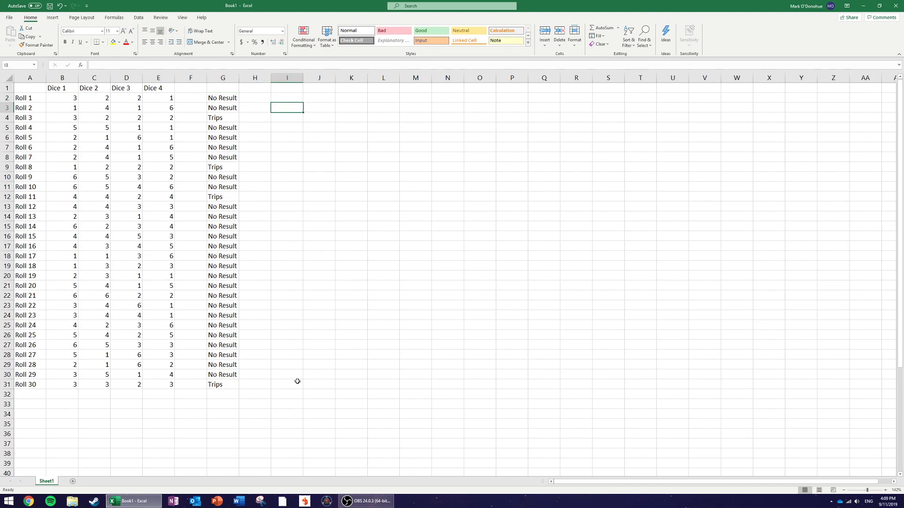
pyautogui.moveTo(297, 382); pyautogui.dragTo(278, 98)
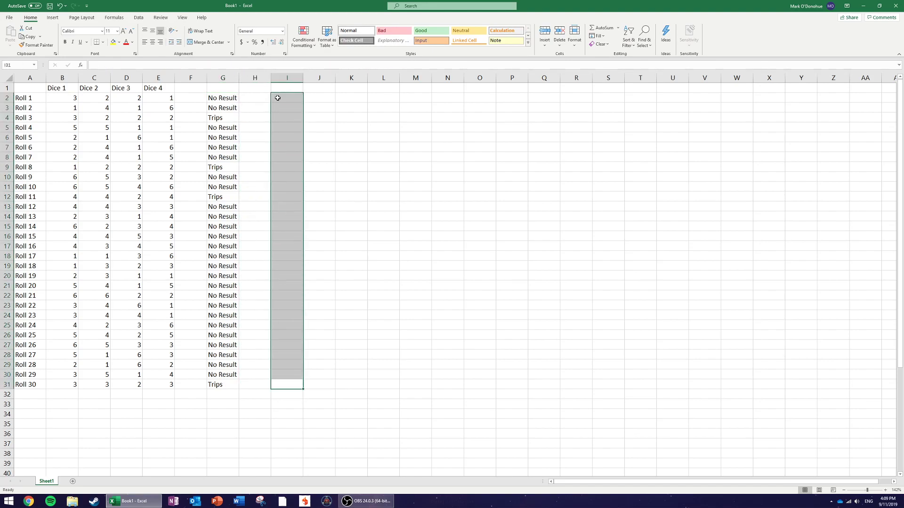